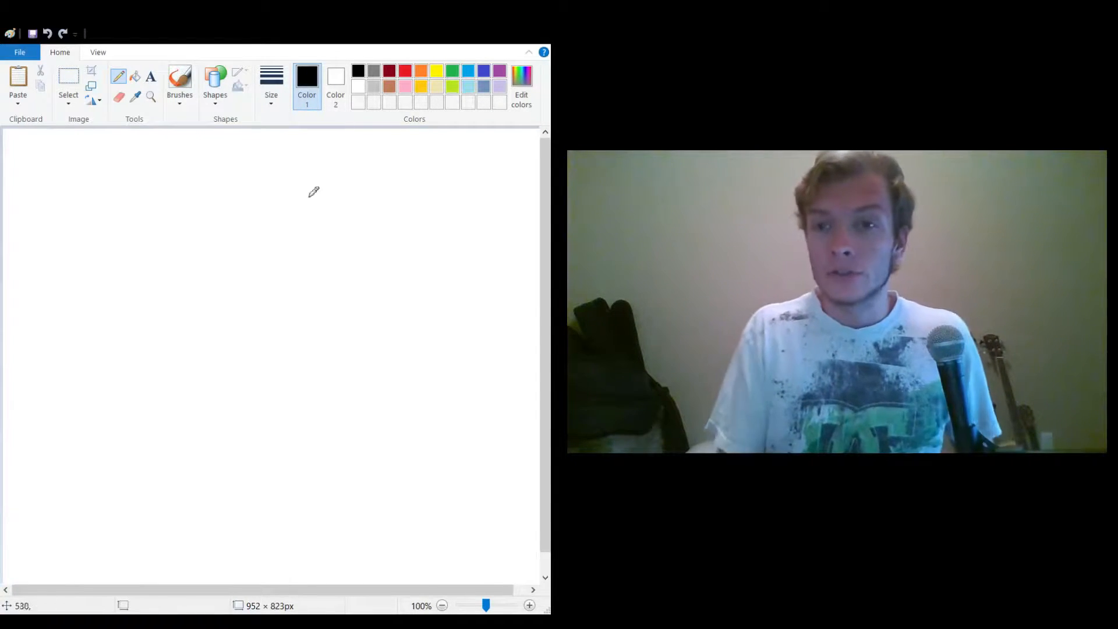
Sketch a tall vertical line and a large crescent-shaped outline arching around it, with two pointed lower ends.
drag(224, 158, 240, 417)
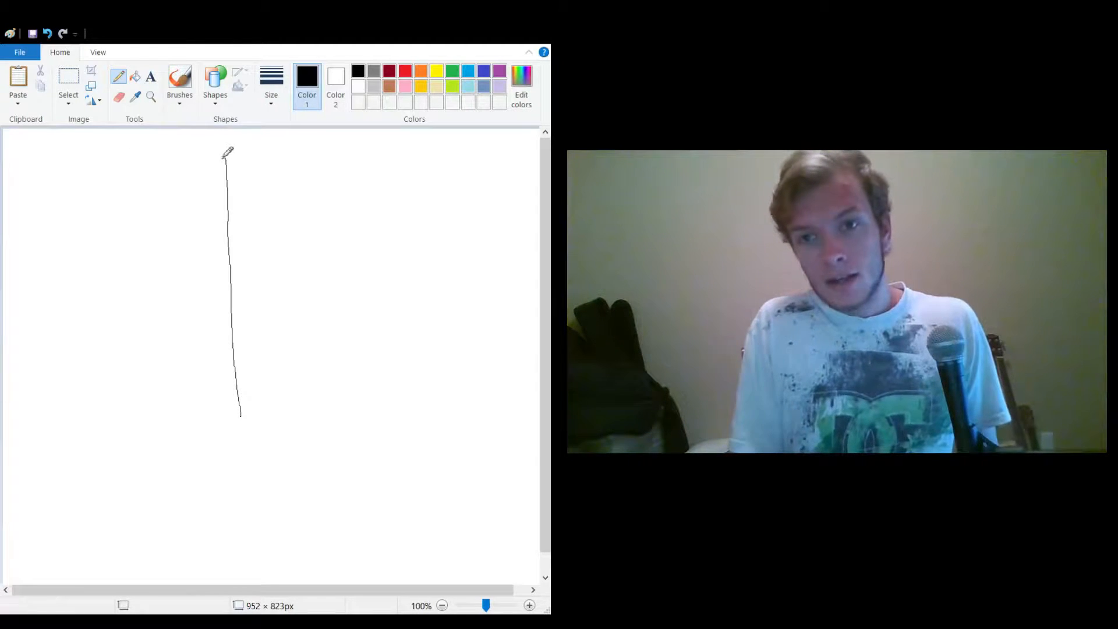
mouse_move(225, 160)
mouse_down()
mouse_move(172, 174)
mouse_move(105, 218)
mouse_move(60, 274)
mouse_move(17, 425)
mouse_move(31, 515)
mouse_move(58, 479)
mouse_move(106, 449)
mouse_move(180, 418)
mouse_move(233, 415)
mouse_move(282, 424)
mouse_move(364, 474)
mouse_move(448, 550)
mouse_up()
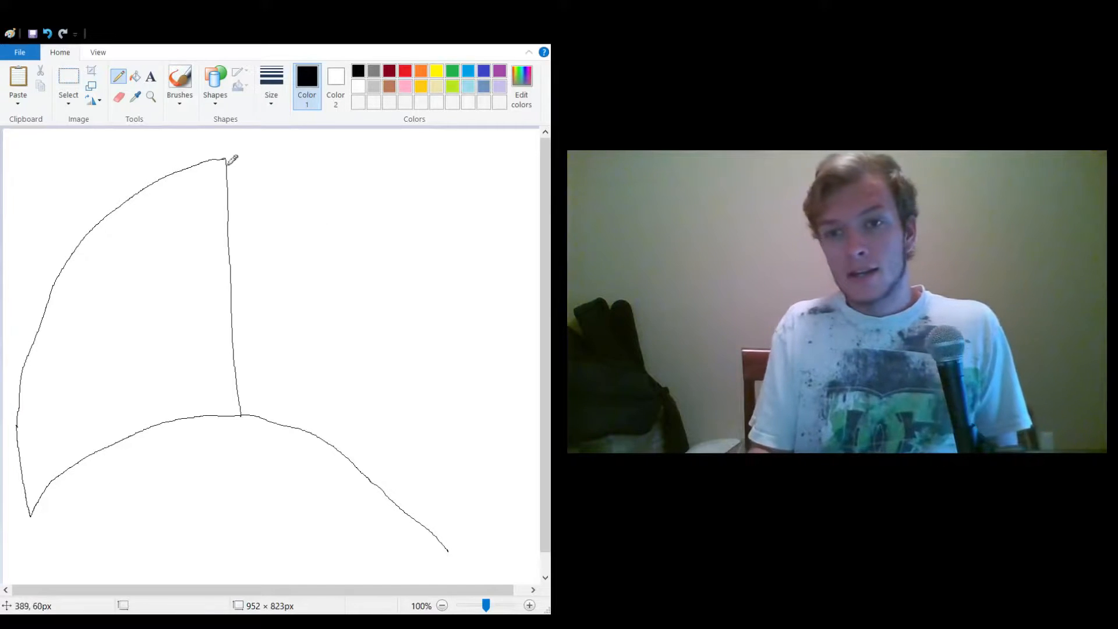
mouse_move(227, 158)
mouse_down()
mouse_move(289, 201)
mouse_move(417, 366)
mouse_move(453, 490)
mouse_move(447, 550)
mouse_up()
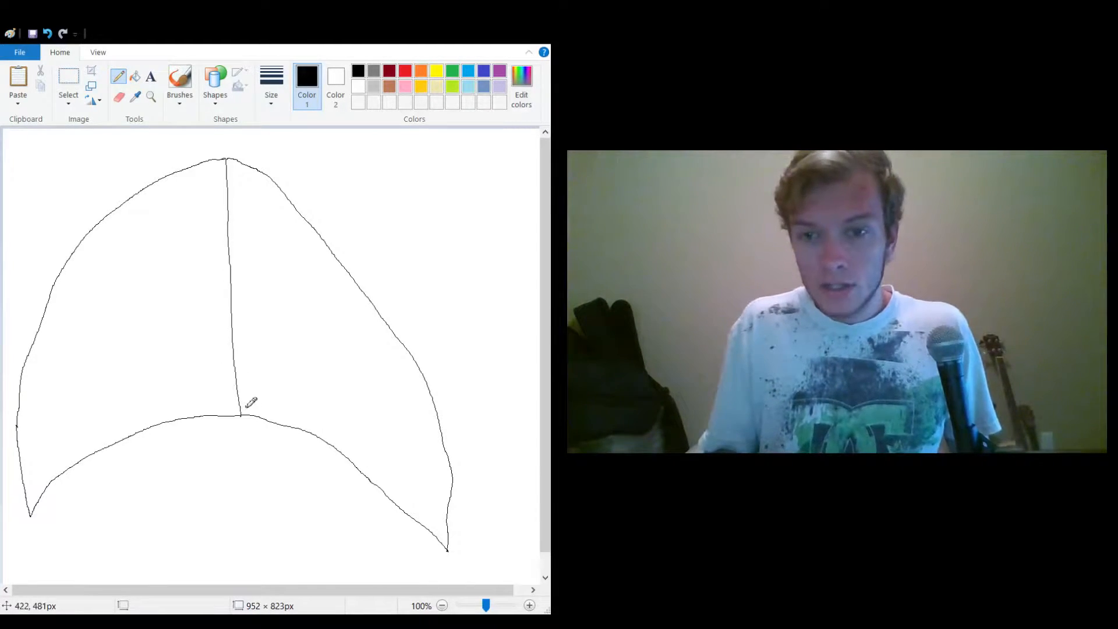
Draw a small wheel with concentric rings at the vertical line's lower end, topped by a curved fender and a flat block.
mouse_move(246, 407)
mouse_down()
mouse_move(225, 390)
mouse_move(244, 376)
mouse_move(241, 401)
mouse_up()
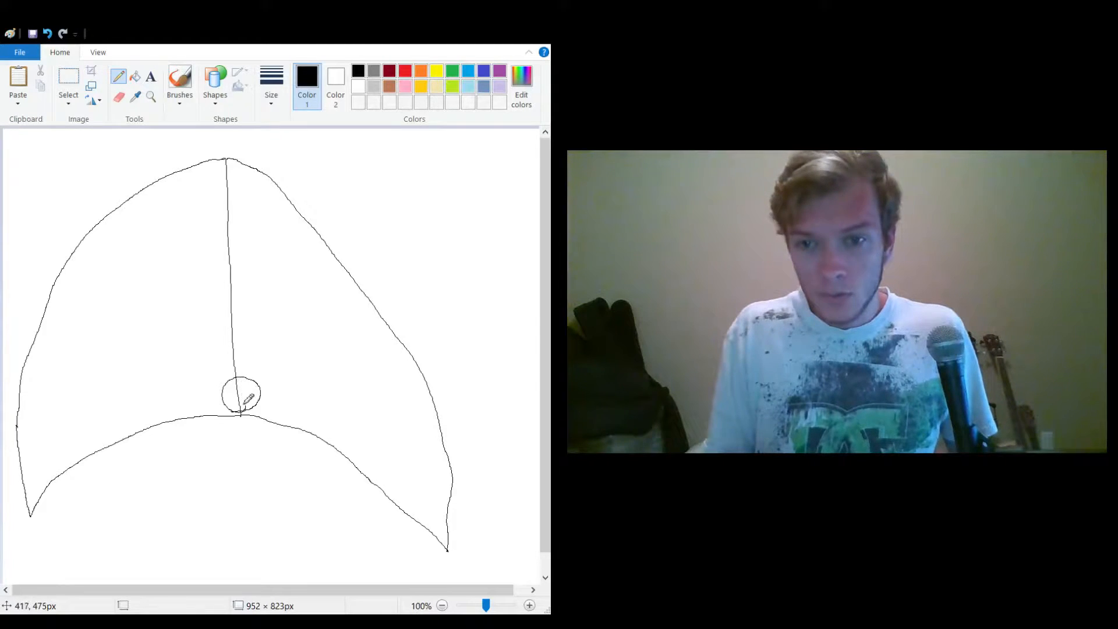
mouse_move(248, 402)
mouse_down()
mouse_move(233, 397)
mouse_move(250, 396)
mouse_up()
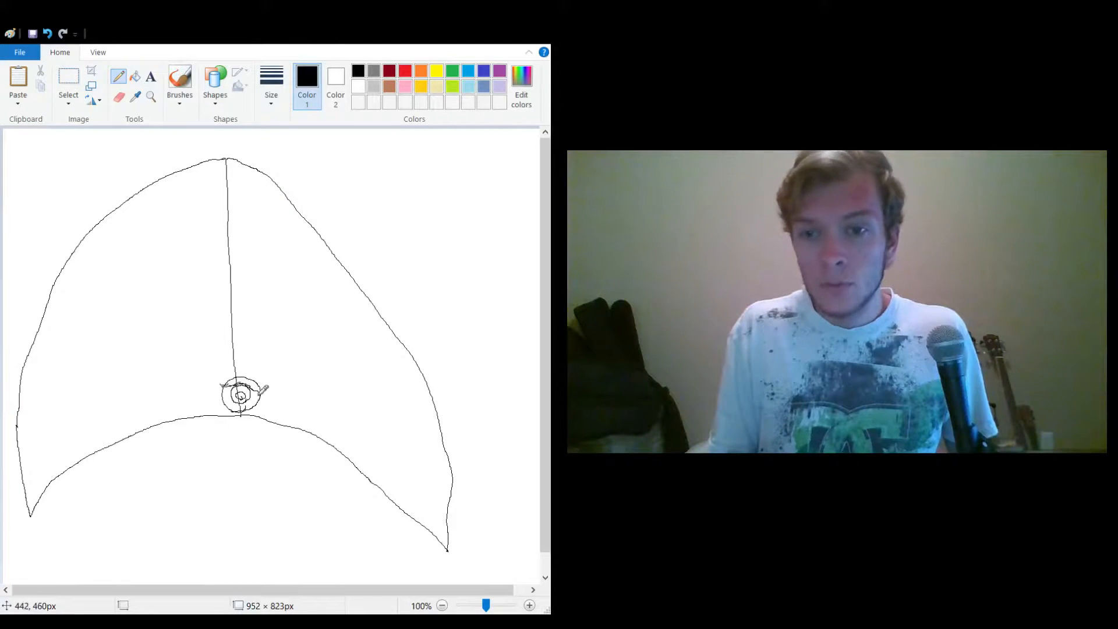
drag(260, 382, 264, 393)
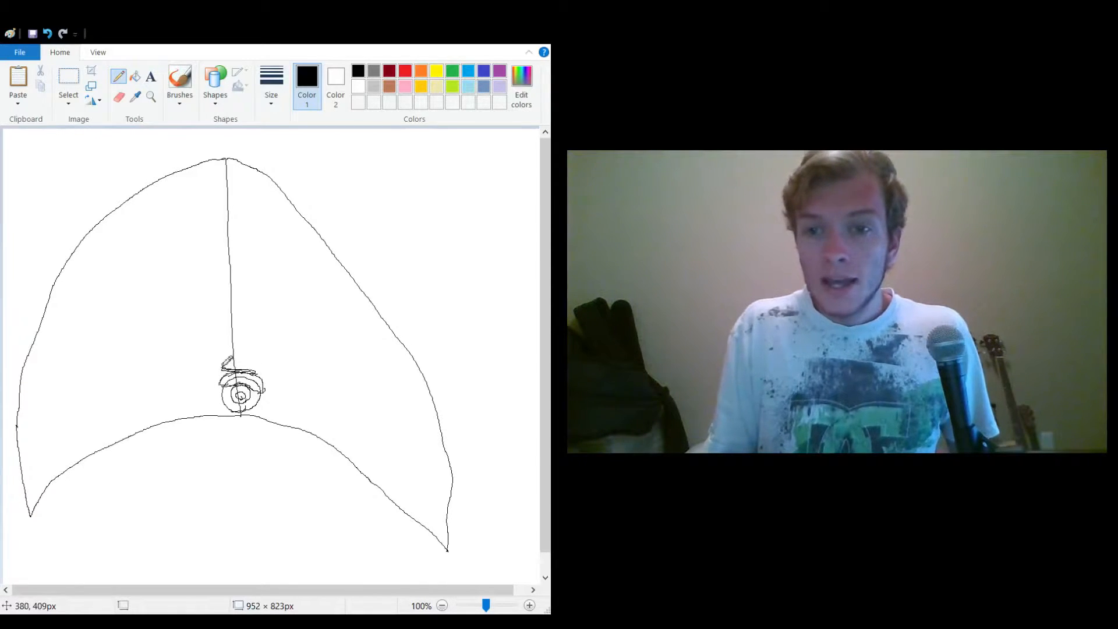
drag(225, 368, 265, 370)
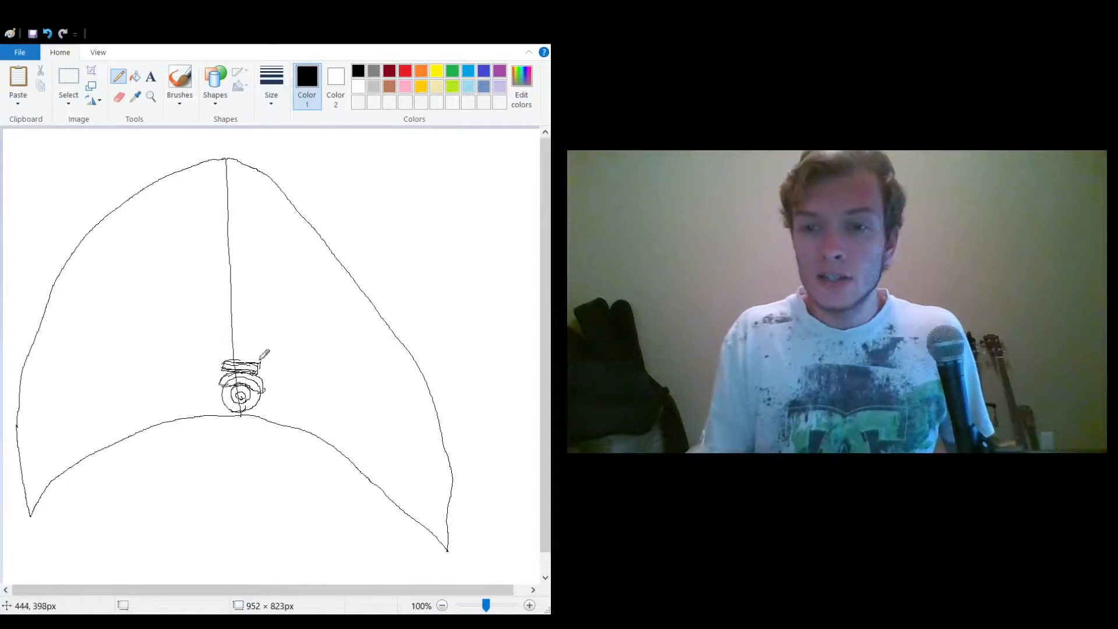
Draw a slanted double-line post with a dark round knob beside the block, and a larger double ring above the block.
drag(260, 371, 272, 289)
drag(267, 367, 281, 295)
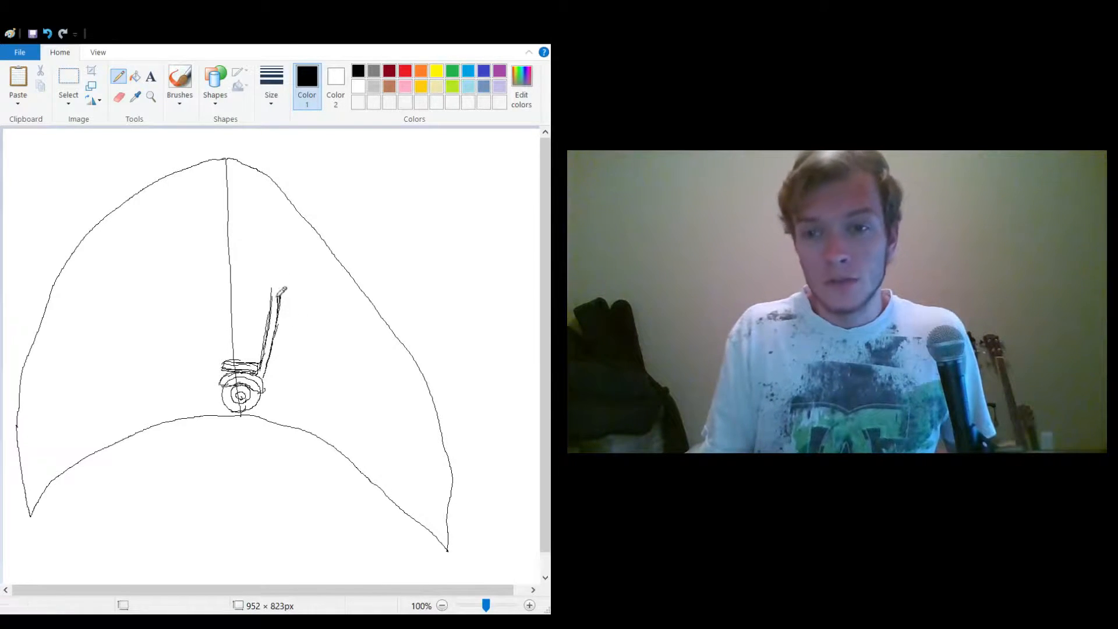
drag(283, 295, 275, 299)
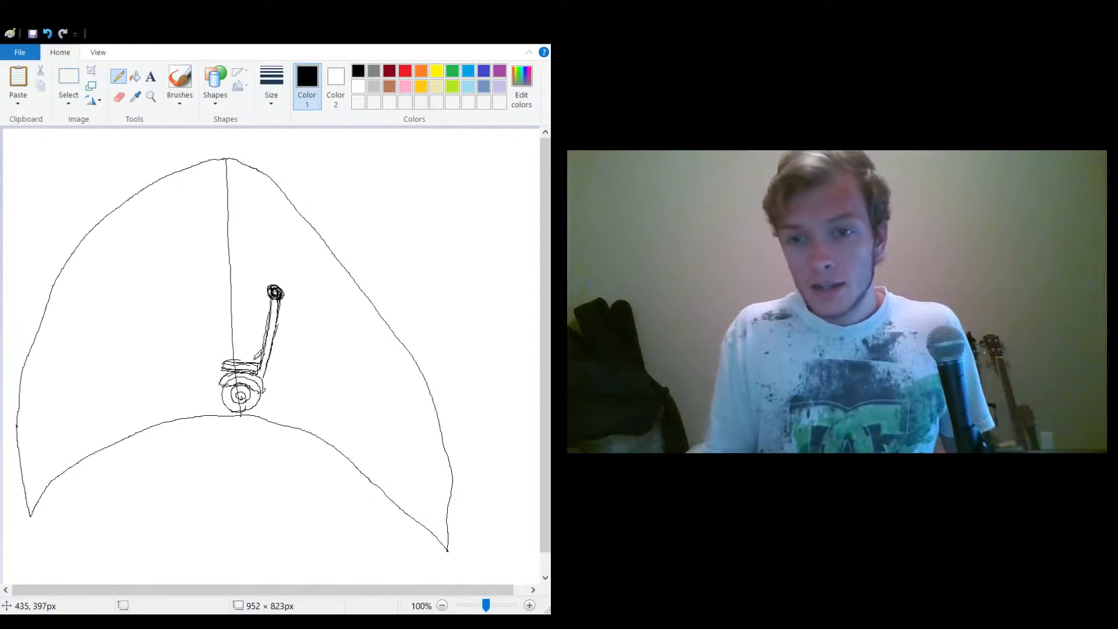
mouse_move(256, 354)
mouse_down()
mouse_move(224, 355)
mouse_move(216, 338)
mouse_move(227, 314)
mouse_move(261, 311)
mouse_move(270, 324)
mouse_move(258, 356)
mouse_move(225, 343)
mouse_move(247, 320)
mouse_move(260, 325)
mouse_move(249, 359)
mouse_up()
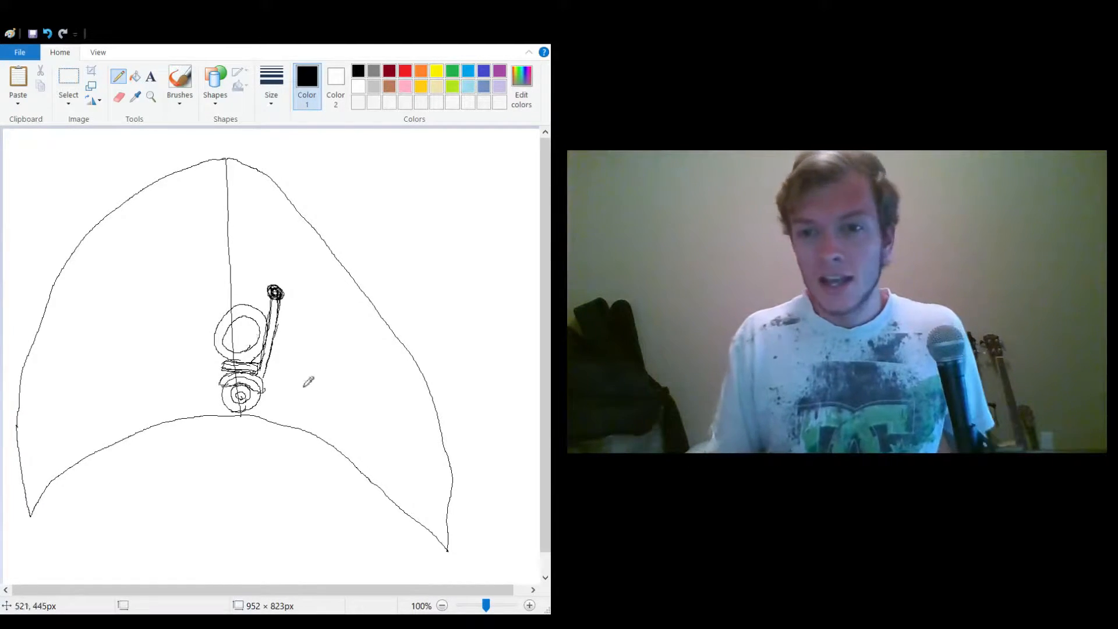
Paint over the vertical line in white with the pencil where it crosses the large ring, the block and the fender.
click(120, 98)
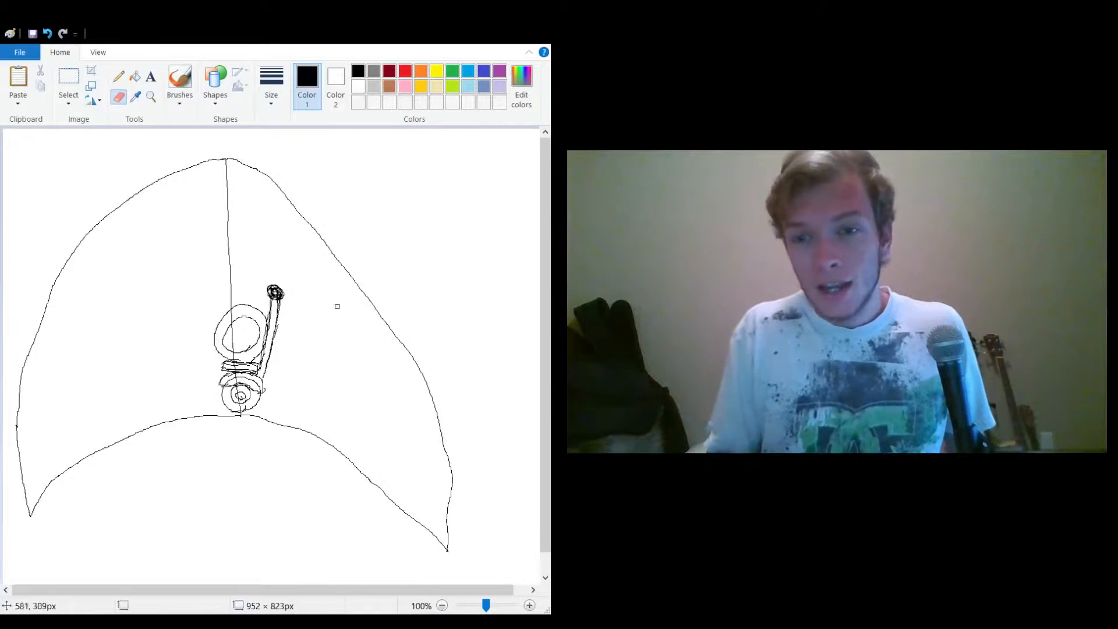
click(528, 605)
click(529, 605)
click(529, 605)
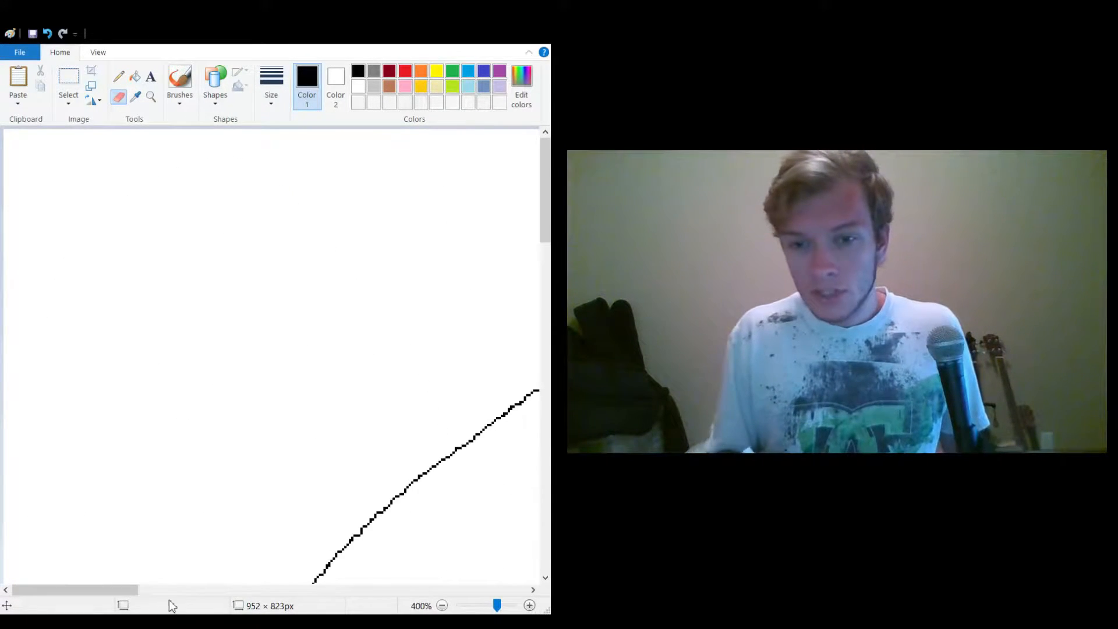
drag(127, 592, 292, 592)
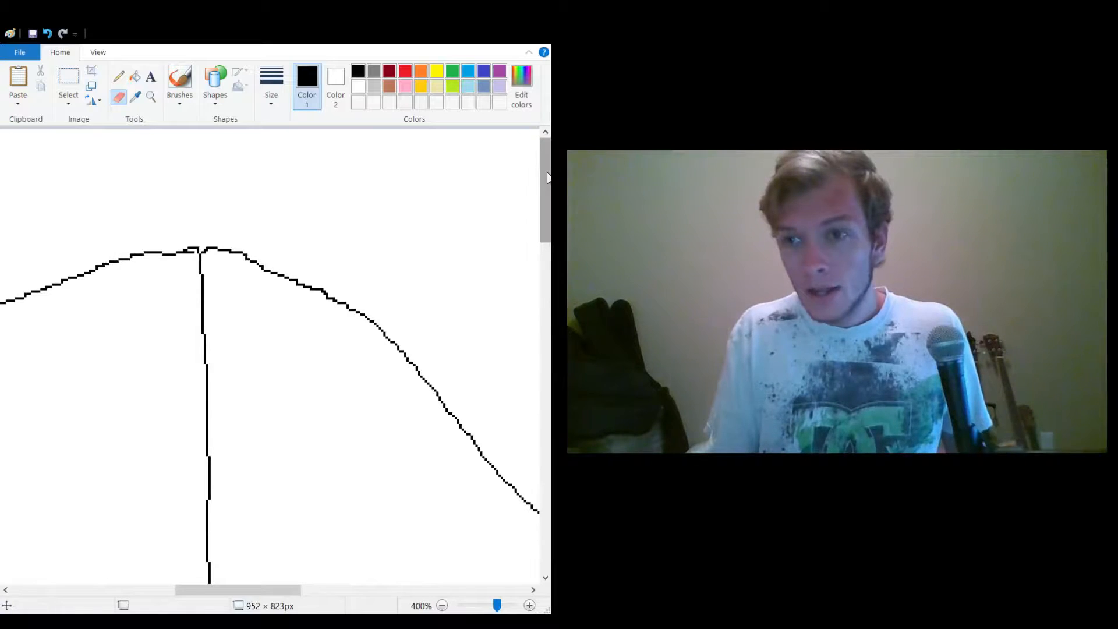
mouse_move(544, 180)
mouse_down()
mouse_move(544, 327)
mouse_move(543, 314)
mouse_up()
click(118, 76)
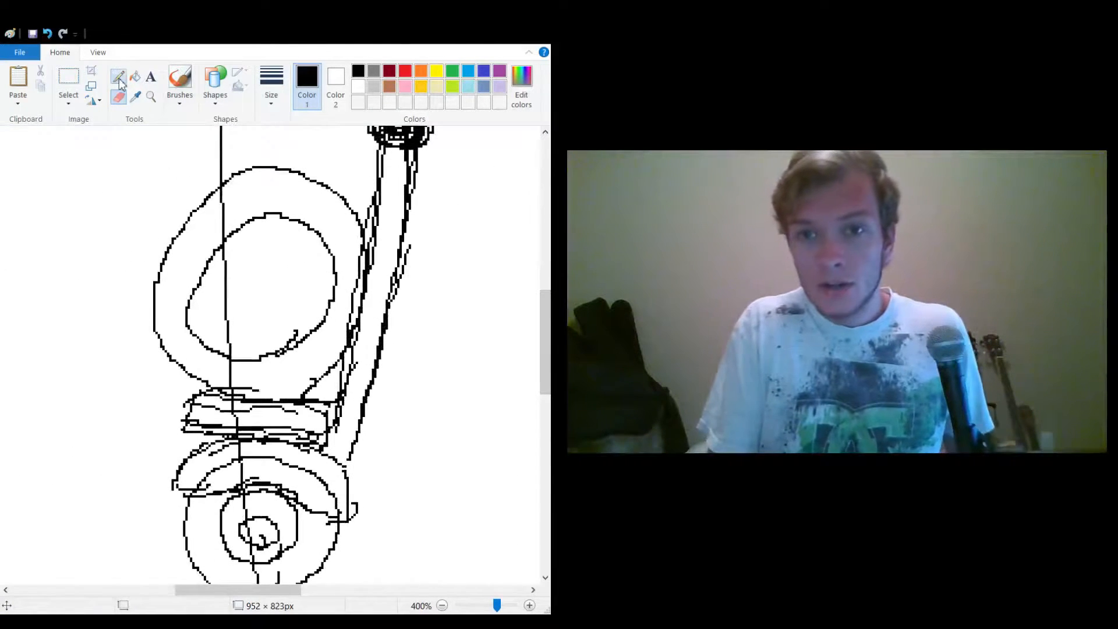
click(359, 87)
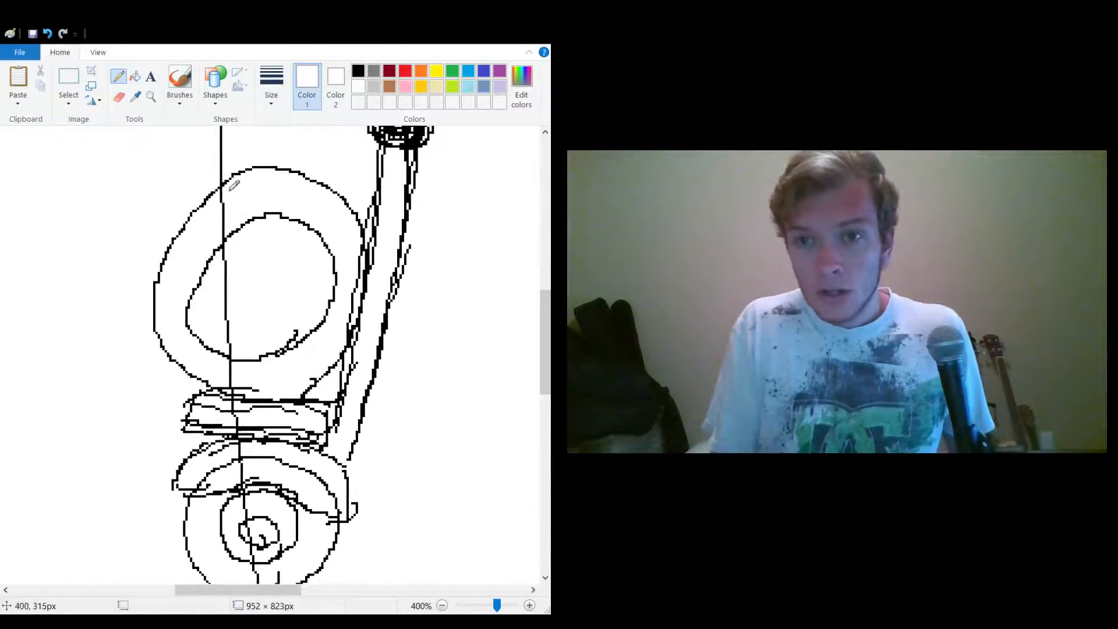
mouse_move(224, 185)
mouse_down()
mouse_move(224, 237)
mouse_move(240, 252)
mouse_move(224, 252)
mouse_move(231, 357)
mouse_move(229, 320)
mouse_up()
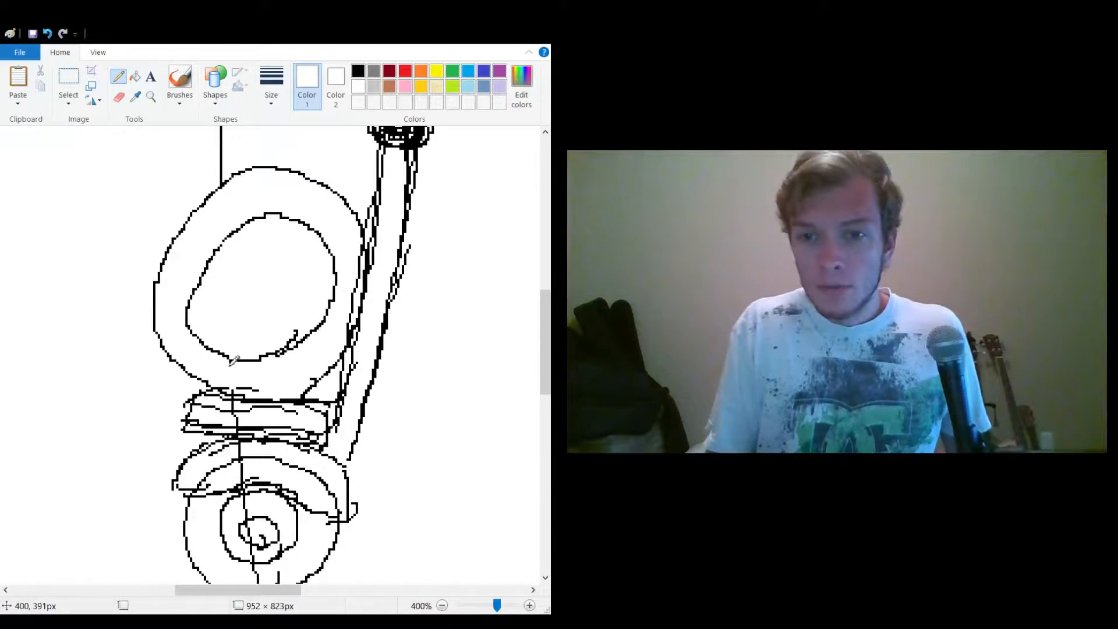
drag(243, 385, 234, 391)
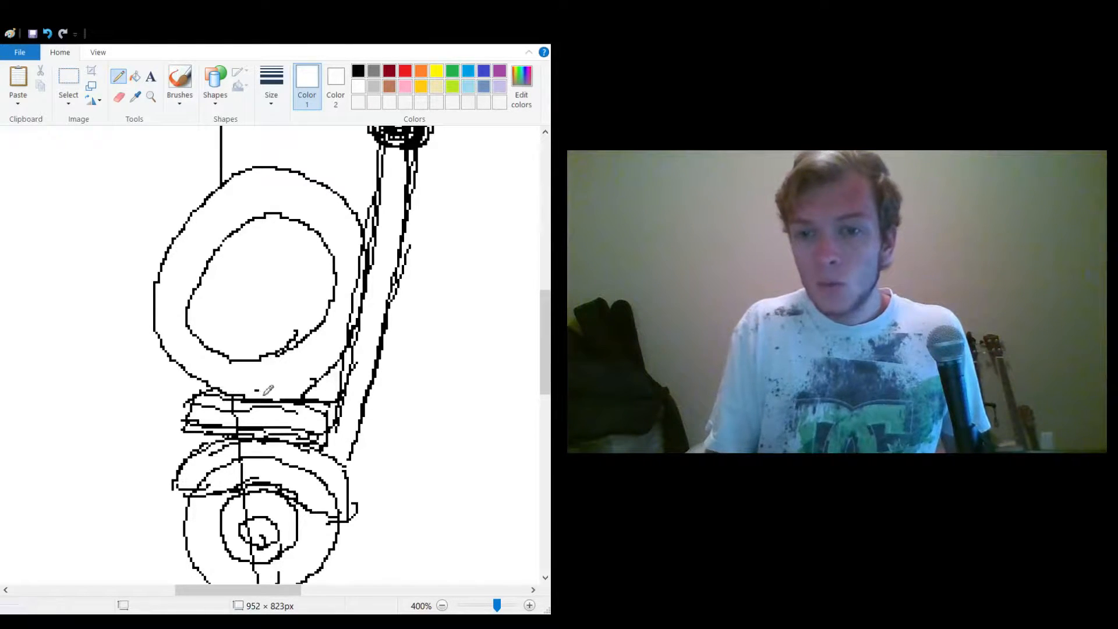
mouse_move(258, 413)
mouse_down()
mouse_move(212, 397)
mouse_move(232, 408)
mouse_up()
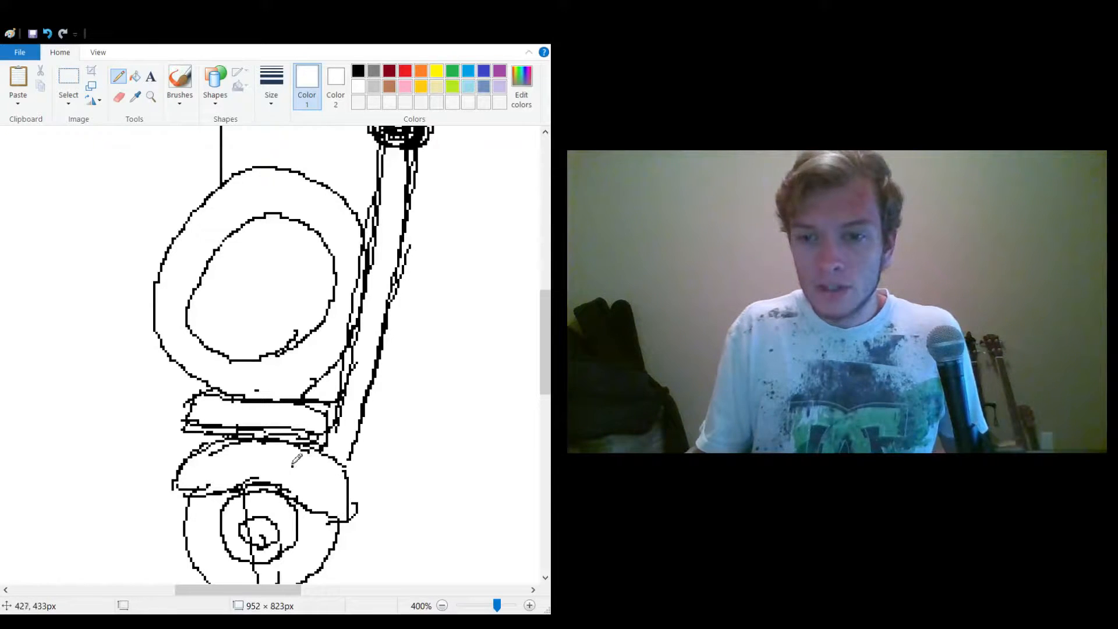
Close the gap between the slanted post and the fender in black, and paint out stray marks around the large ring in white.
click(358, 71)
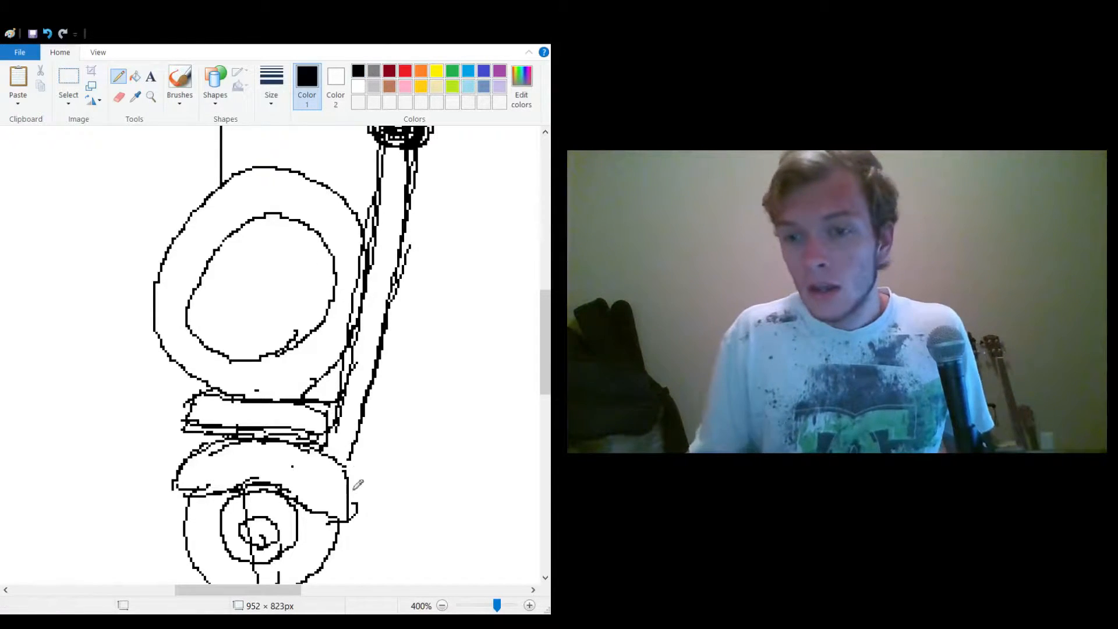
drag(351, 457, 345, 469)
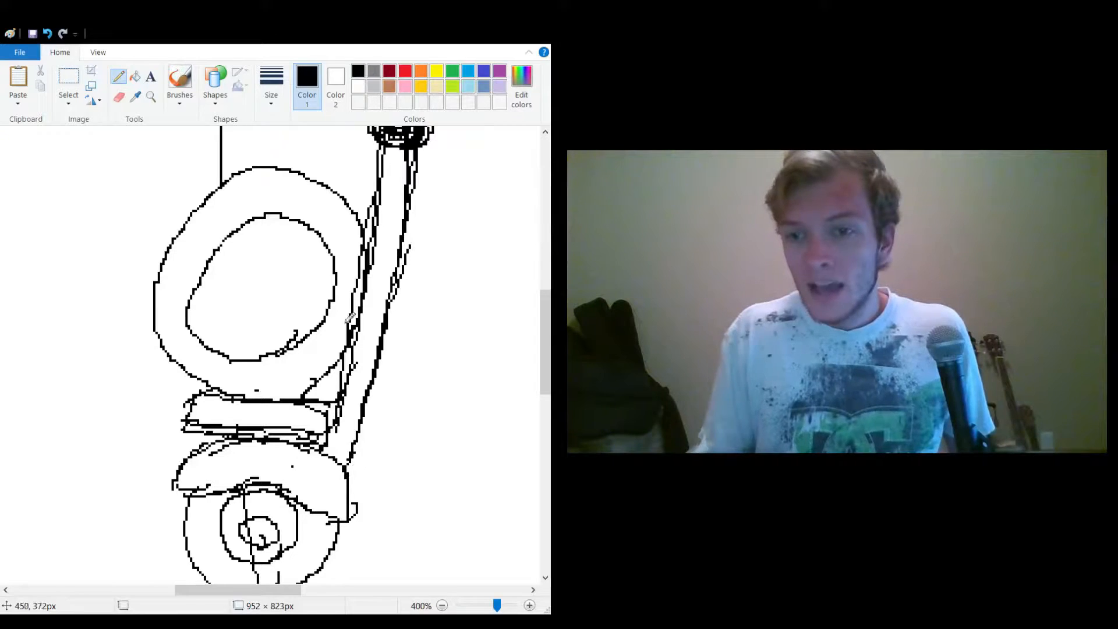
click(358, 87)
drag(365, 238, 361, 275)
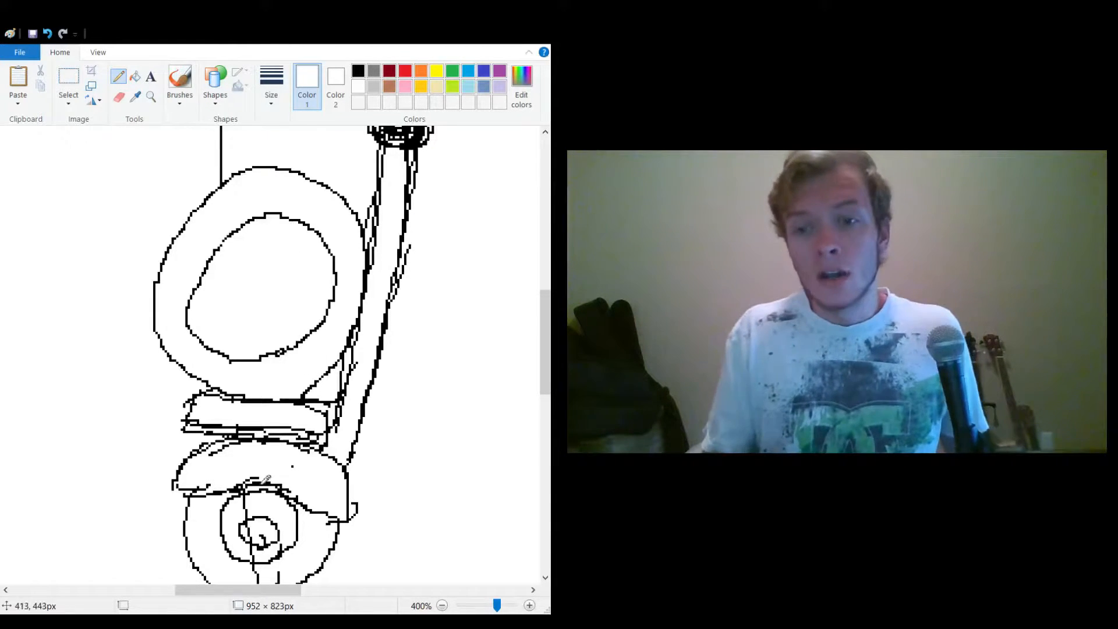
Retouch the arched edge between the fender and the wheel with black pencil strokes.
scroll(544, 323, down, 2)
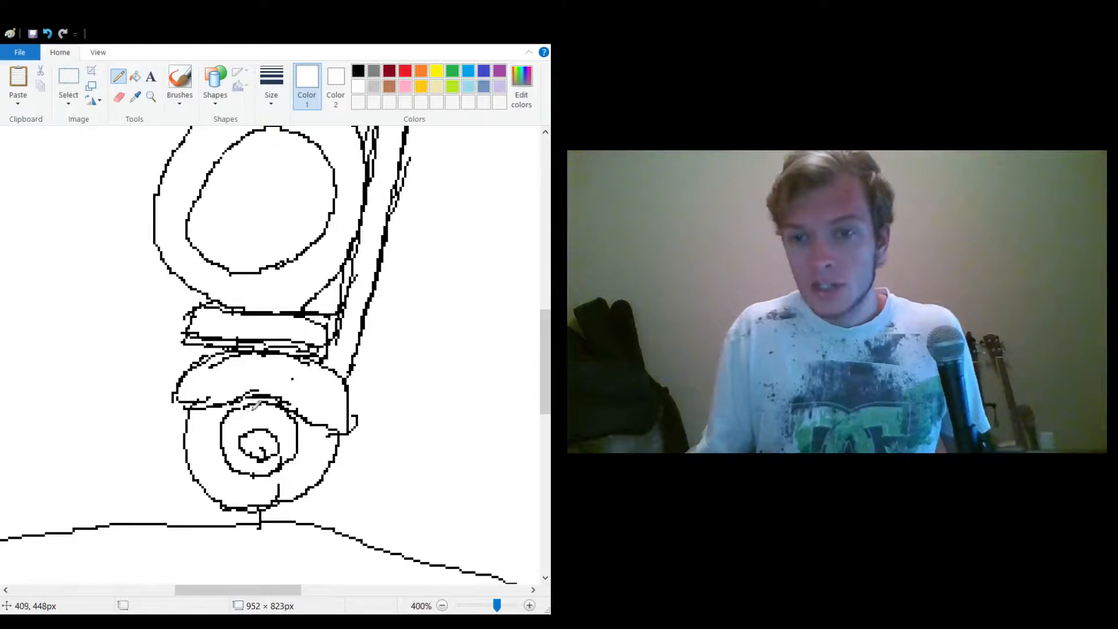
click(358, 71)
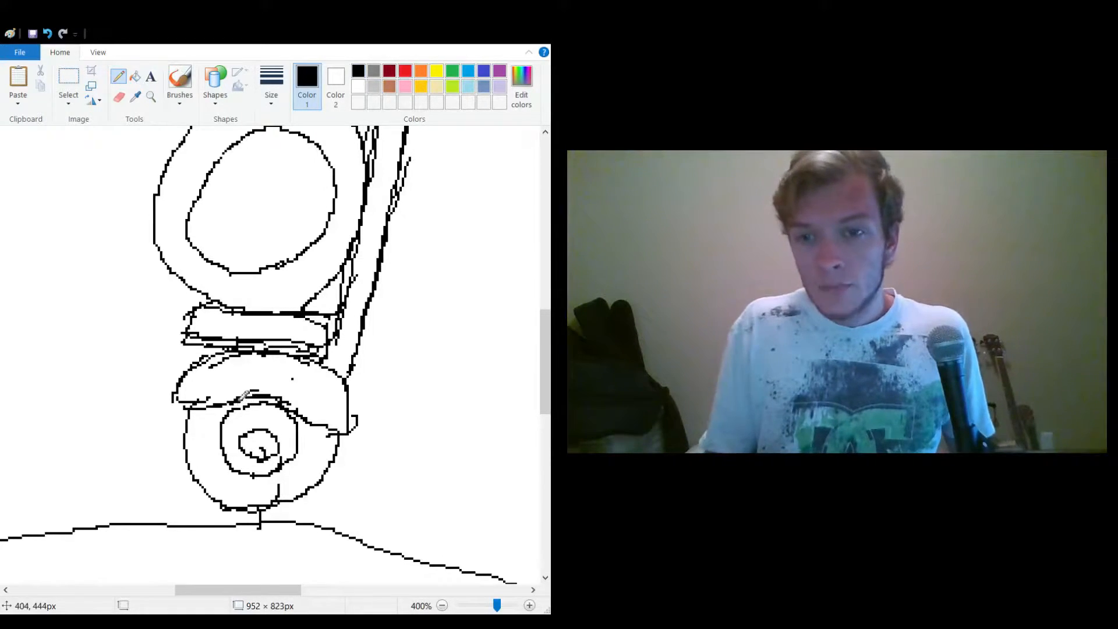
drag(242, 397, 272, 397)
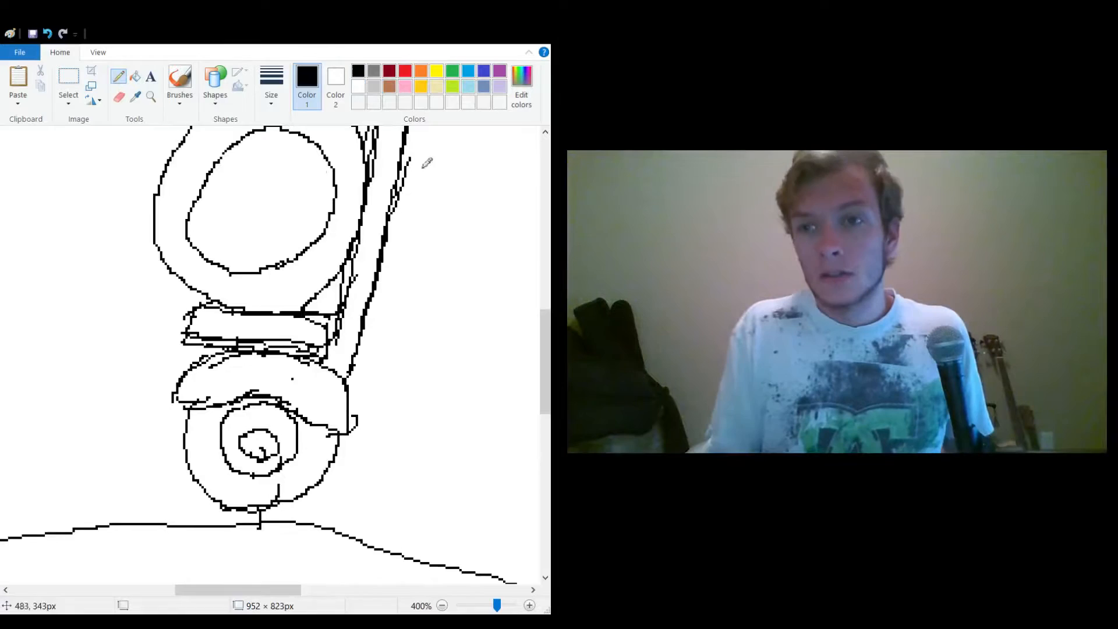
click(374, 71)
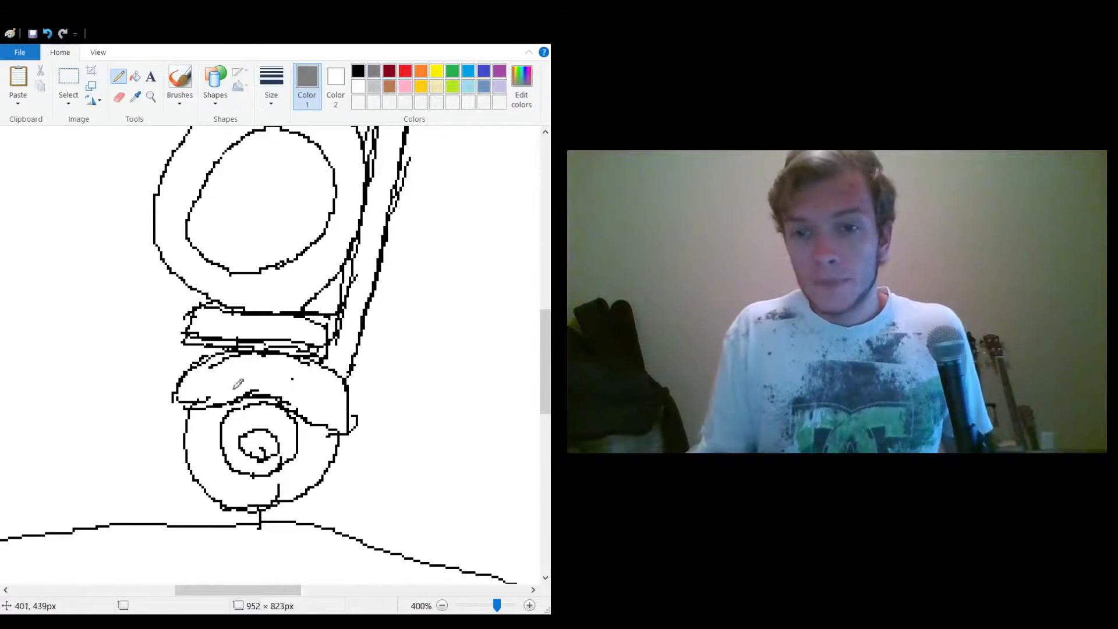
click(358, 70)
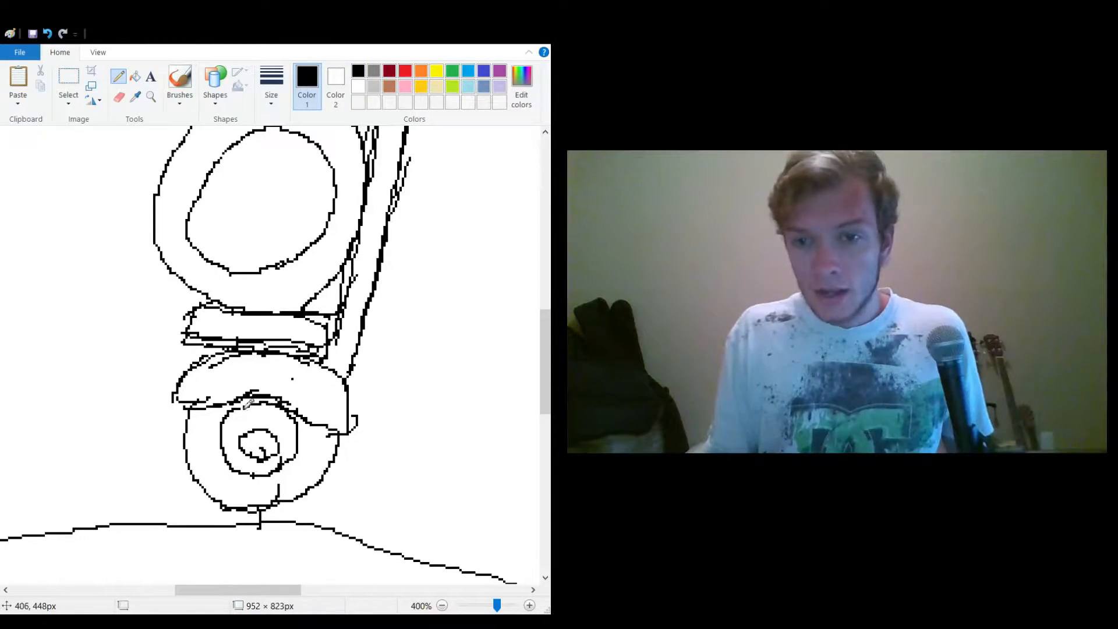
click(358, 86)
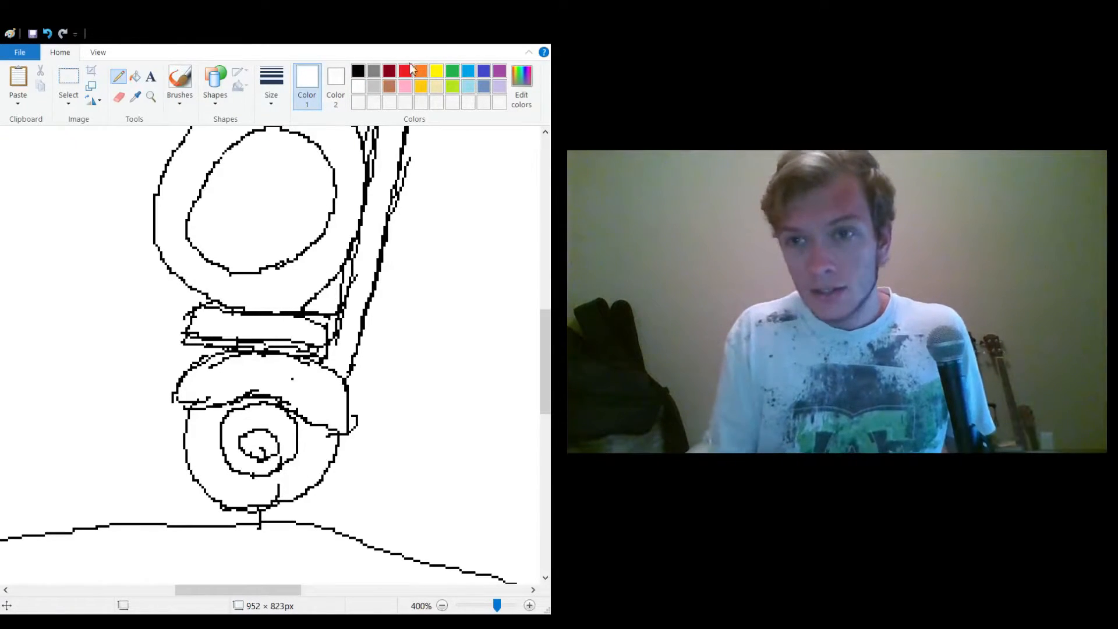
Fill the wheel's inner ring with dark gray, its hub with light gray and its outer tire with black.
click(374, 70)
click(134, 76)
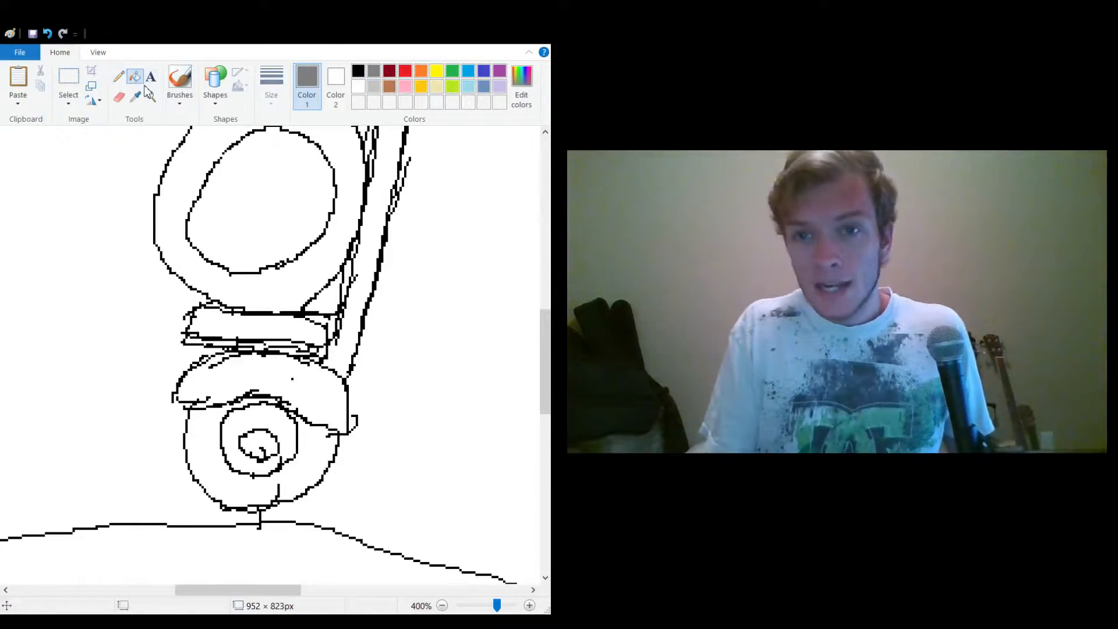
click(268, 419)
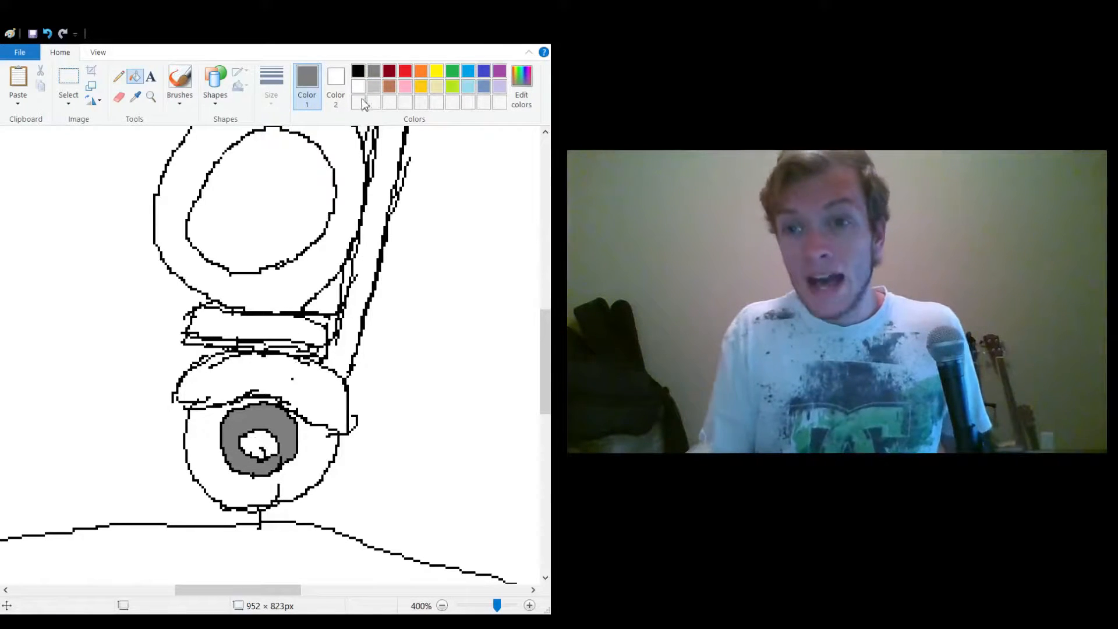
click(374, 86)
click(260, 447)
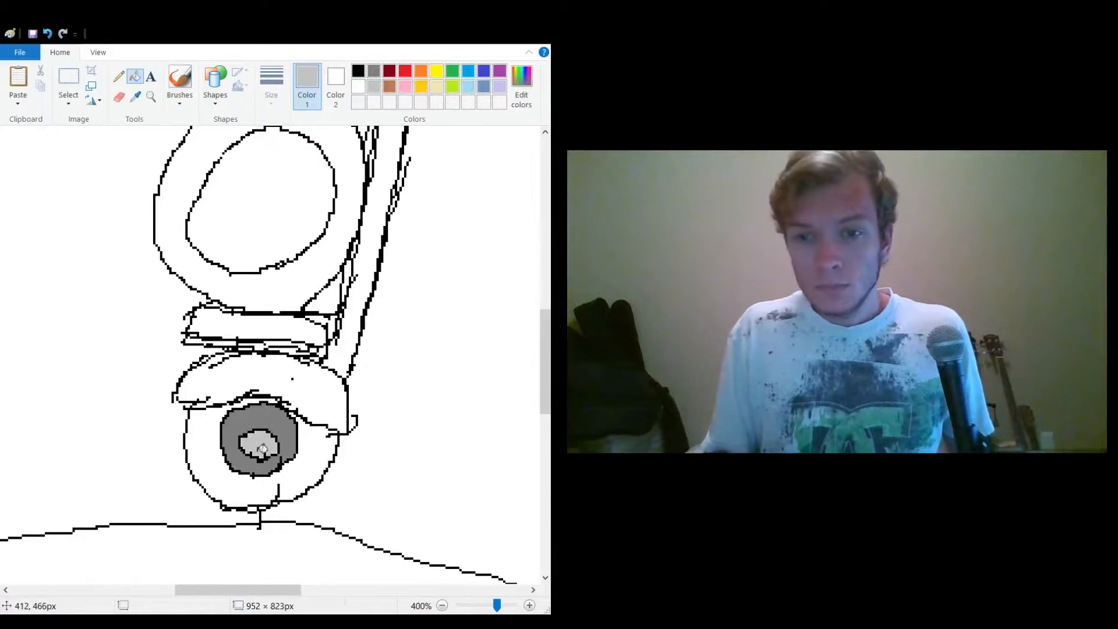
click(358, 70)
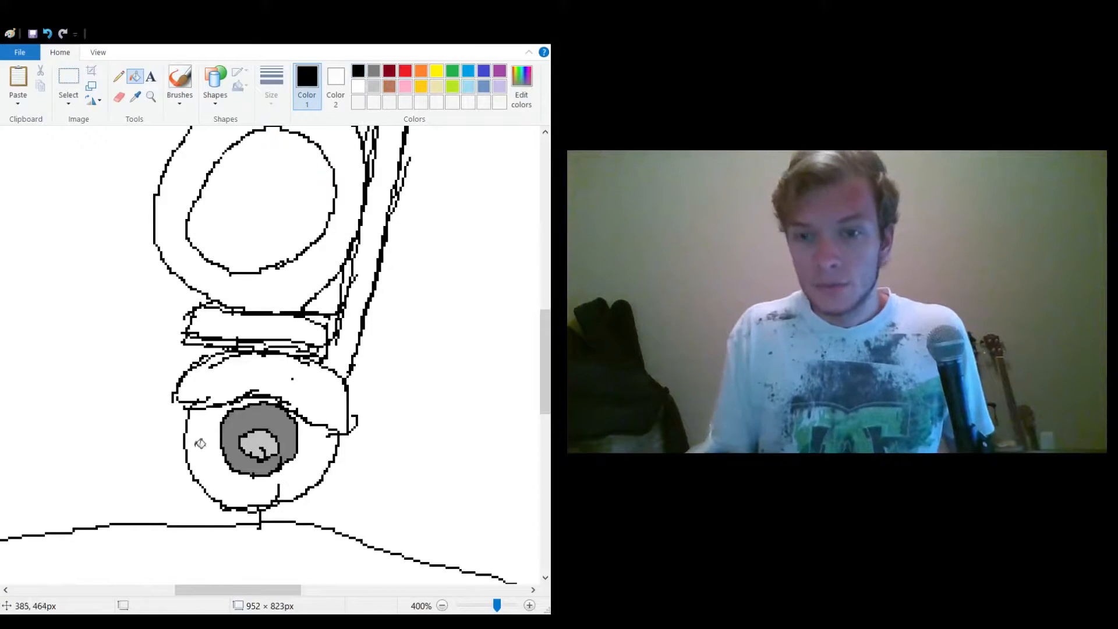
click(211, 466)
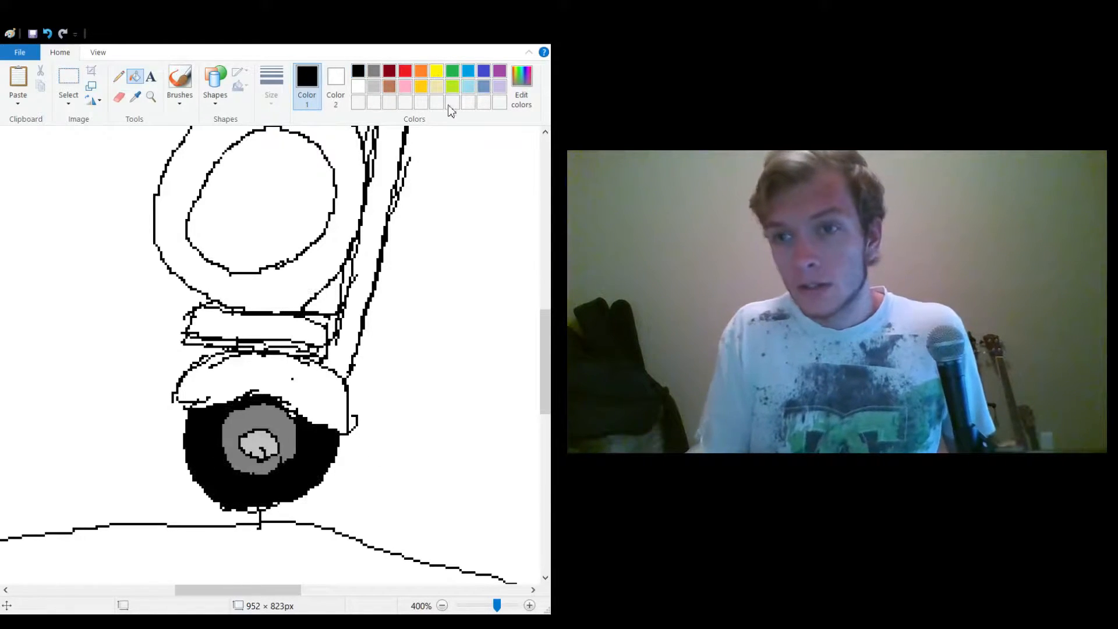
Try to fill the fender above the wheel with dark red, and undo the fill.
drag(538, 366, 538, 344)
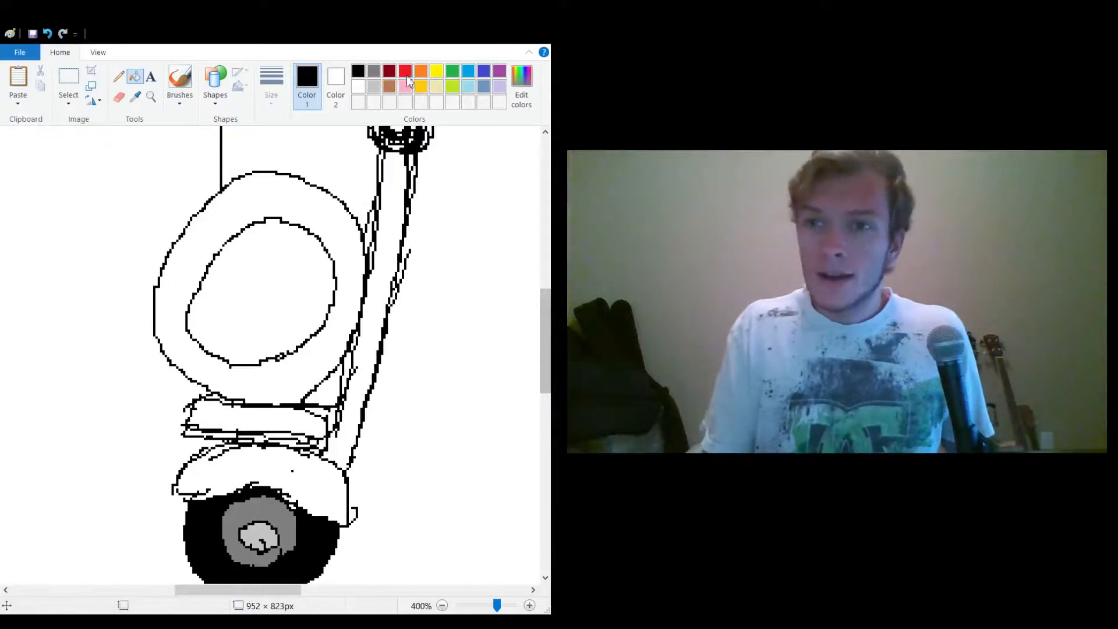
click(394, 71)
click(267, 463)
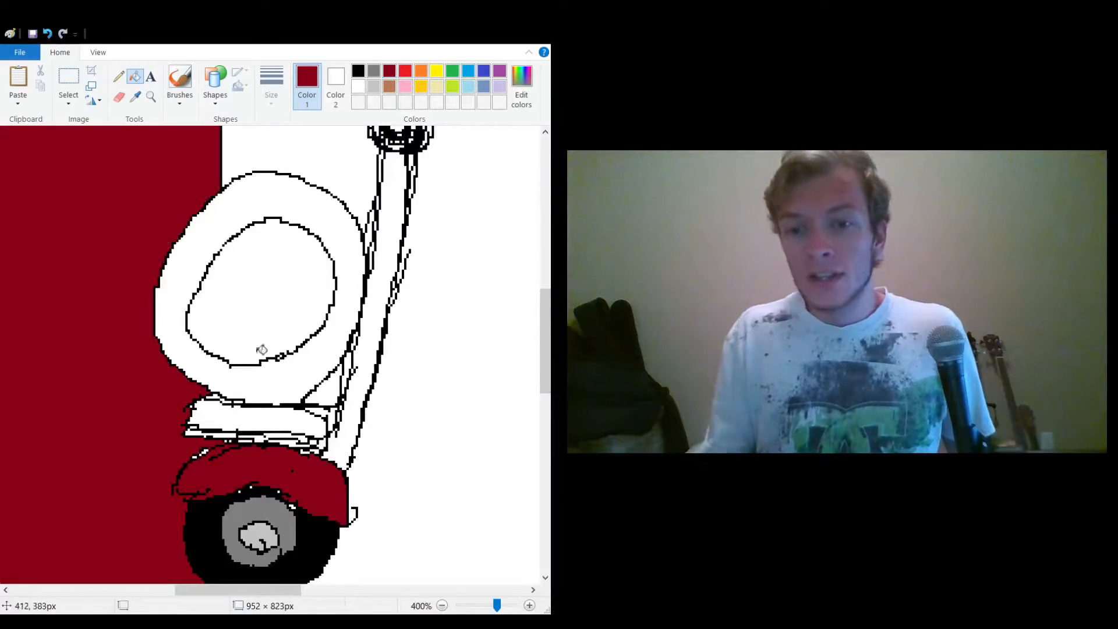
click(47, 33)
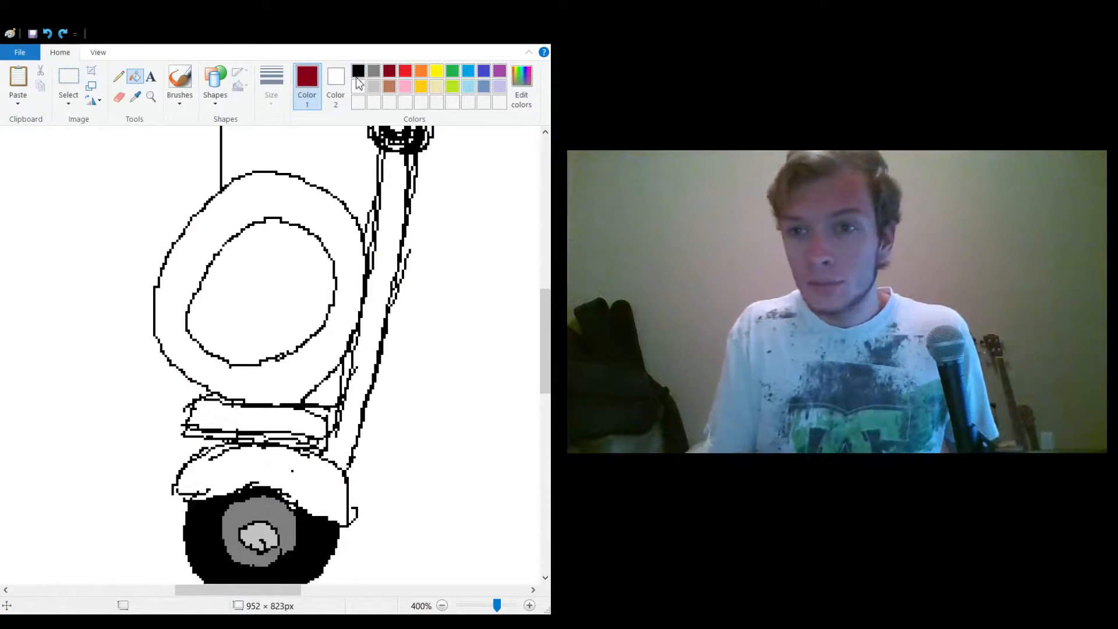
Paint out the stray marks at the fender's left tip with the white pencil.
click(358, 72)
click(118, 77)
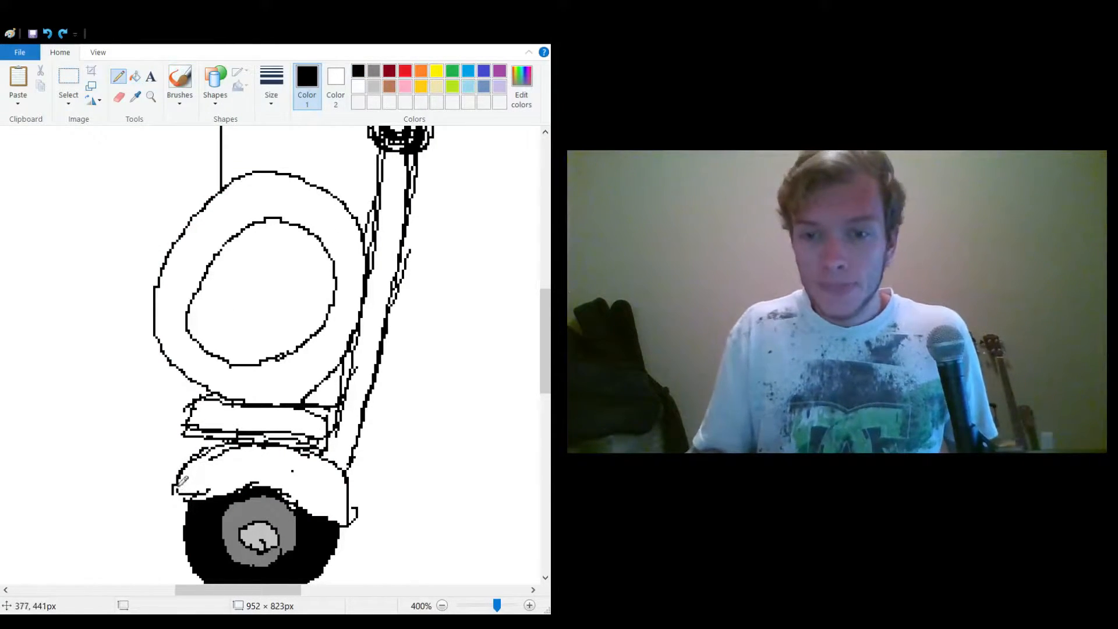
click(358, 87)
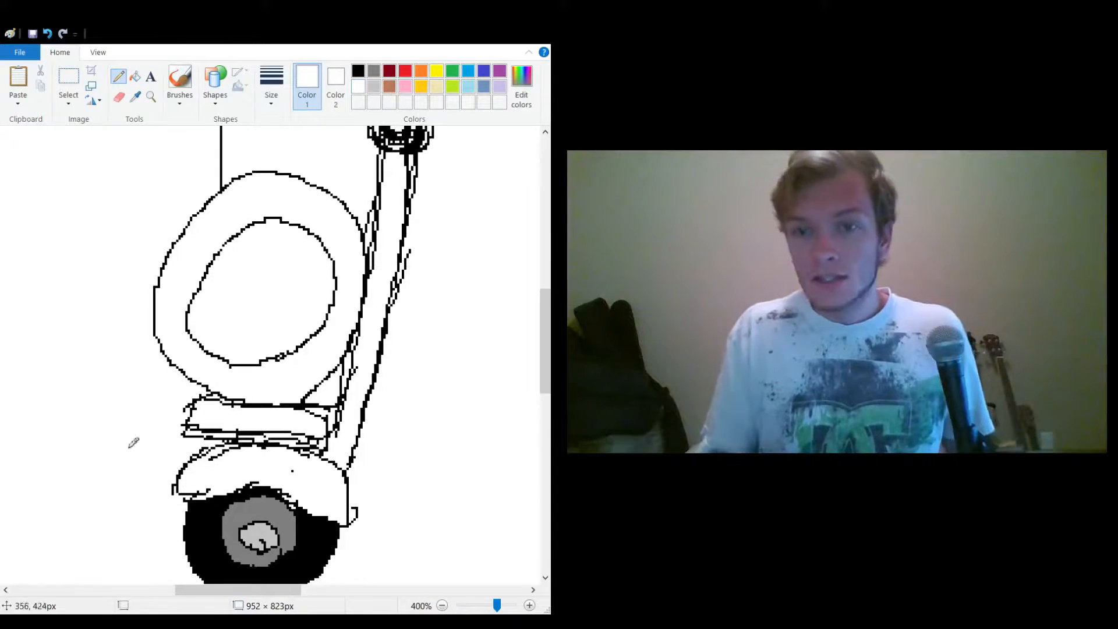
drag(175, 475, 178, 488)
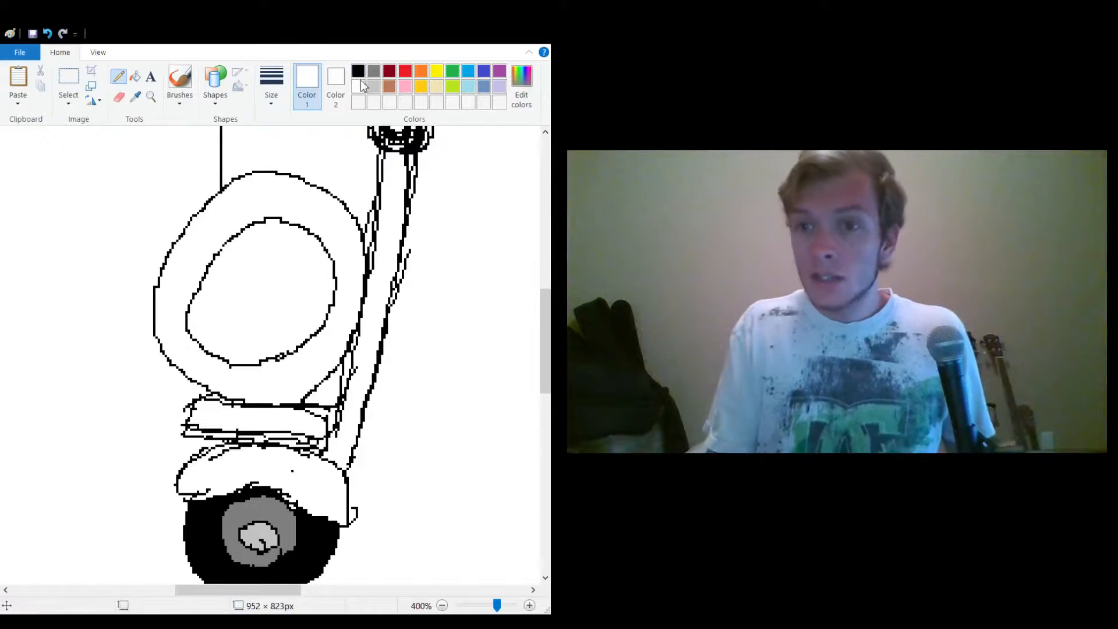
Fill the fender, the flat bar above it and the slanted post with dark red.
click(135, 77)
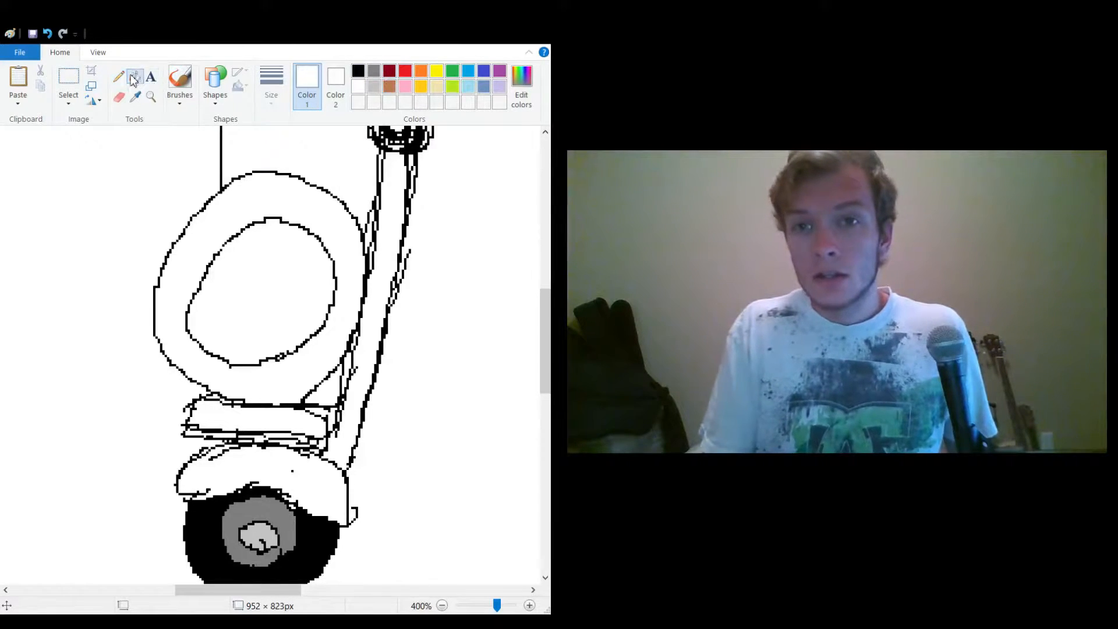
click(389, 70)
click(278, 469)
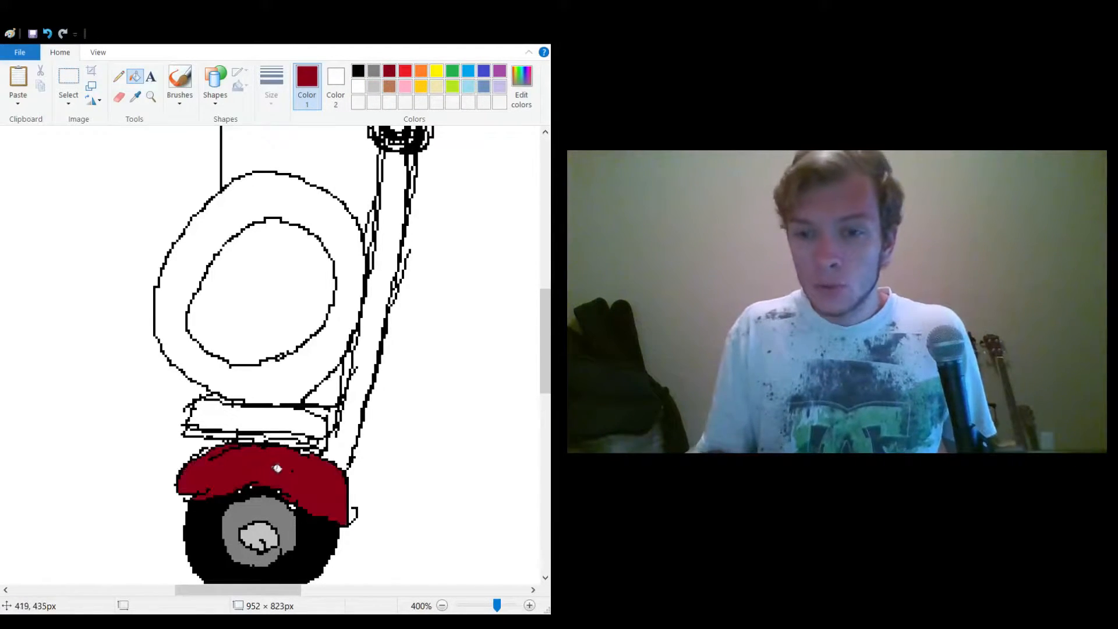
click(294, 420)
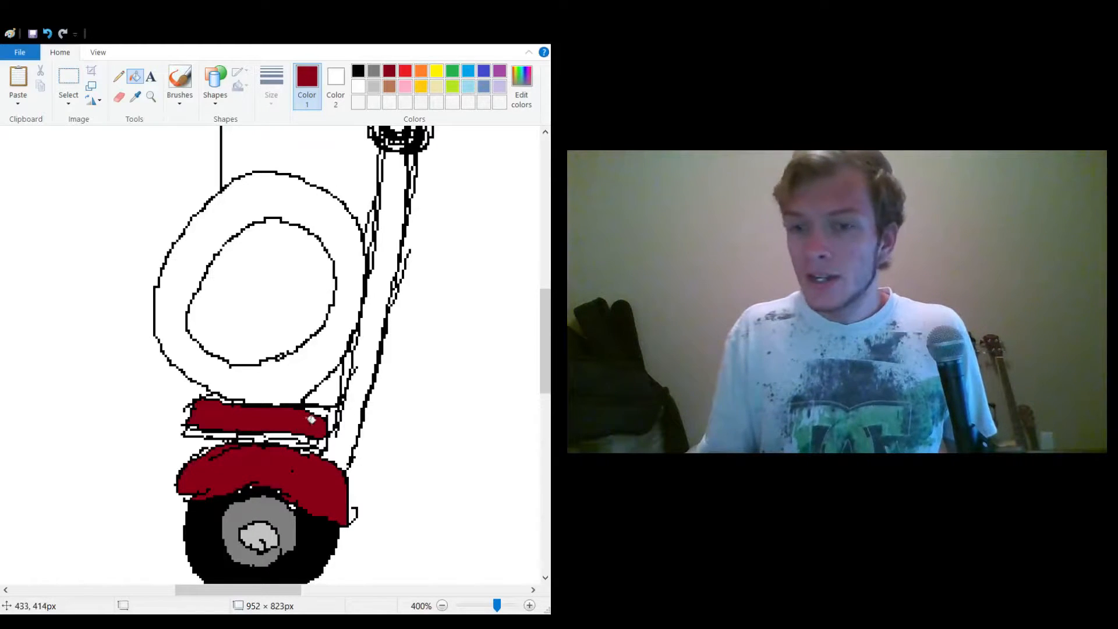
click(370, 369)
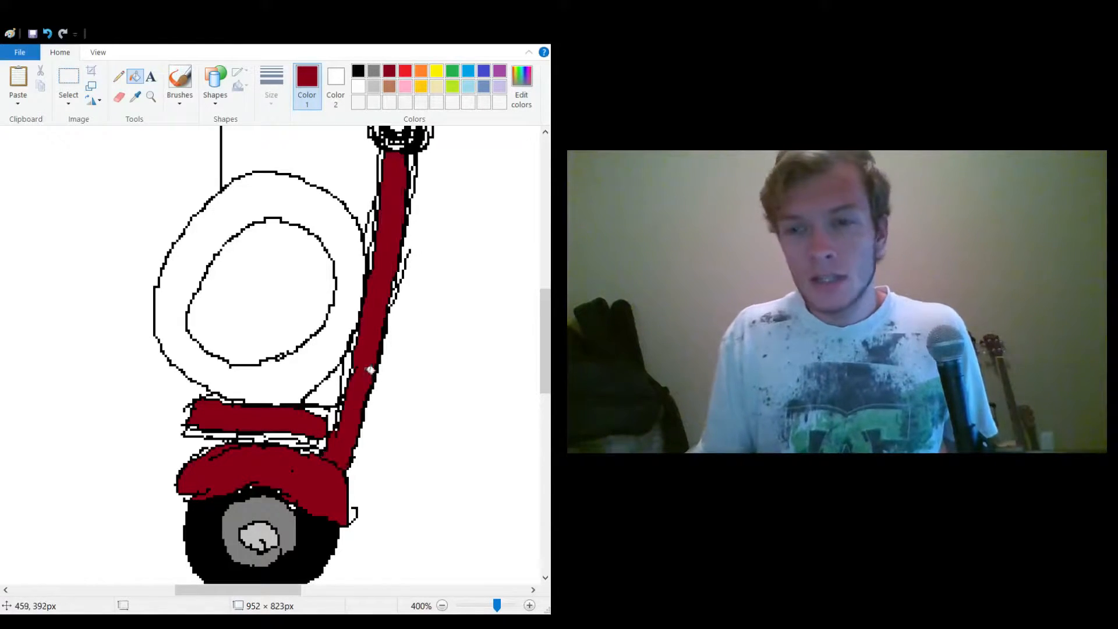
Scribble the knob atop the post solid with black pencil and draw a brown curl across the large ring's upper-right edge.
drag(544, 339, 543, 315)
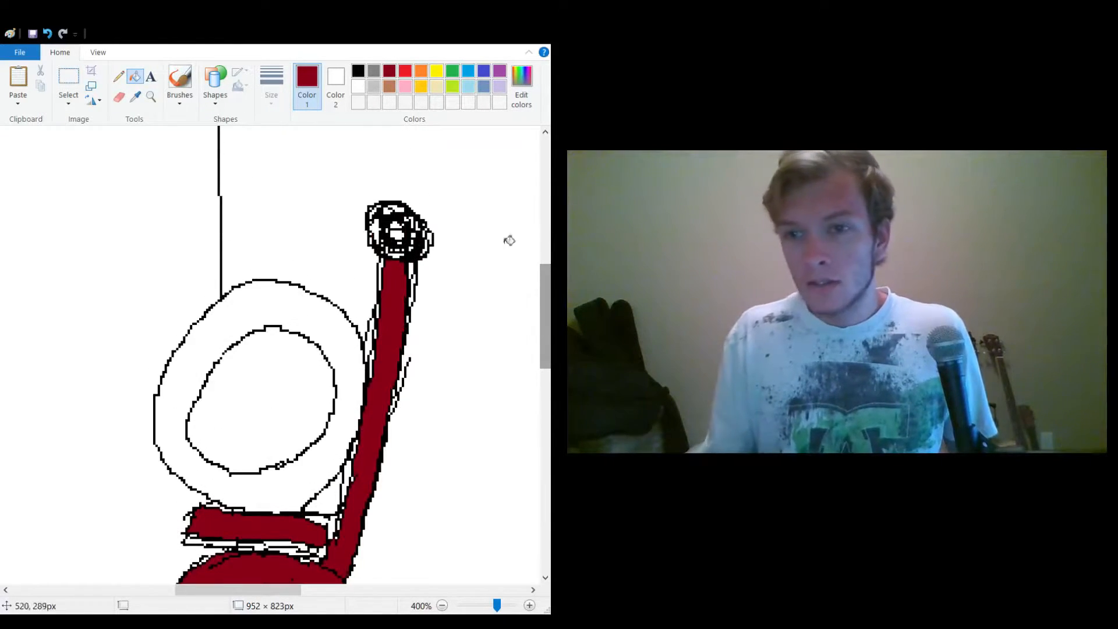
click(359, 71)
click(119, 77)
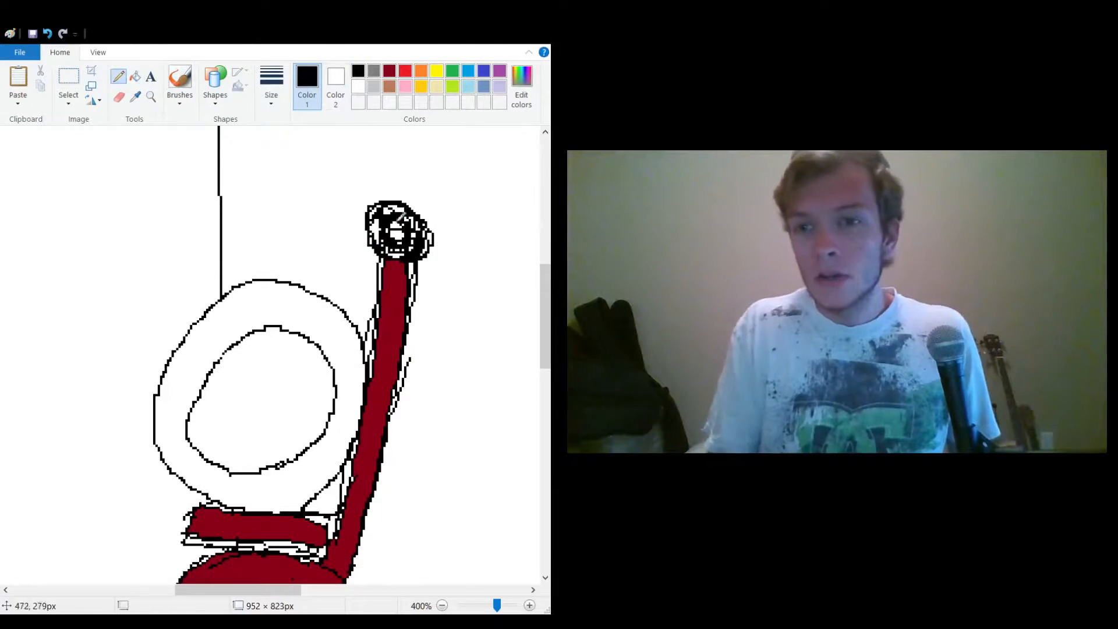
mouse_move(402, 216)
mouse_down()
mouse_move(397, 229)
mouse_move(375, 232)
mouse_move(397, 223)
mouse_up()
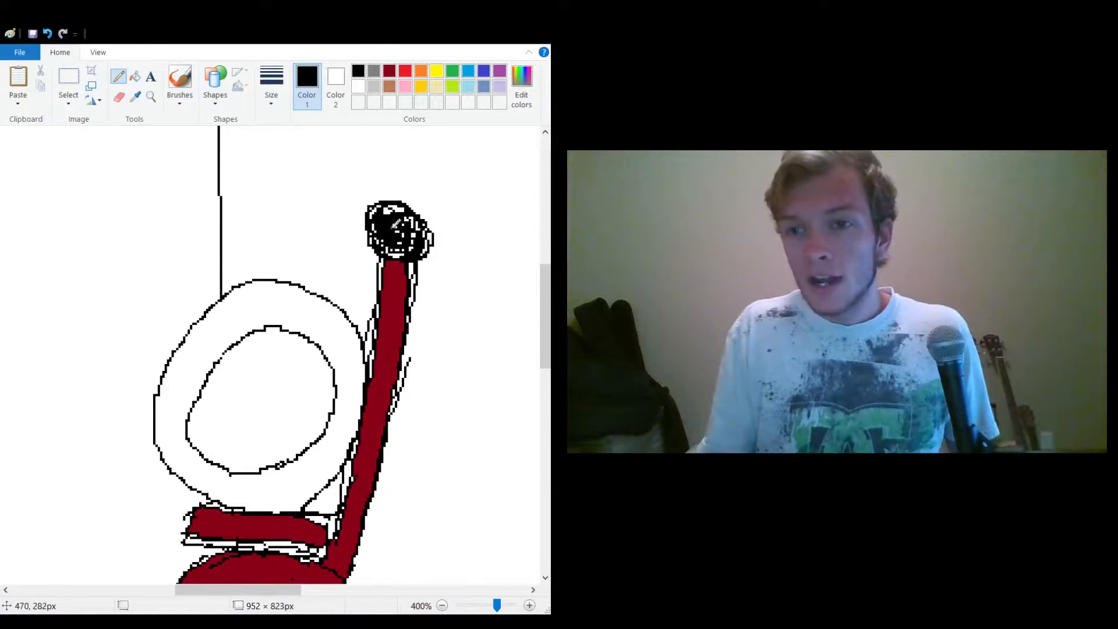
click(389, 86)
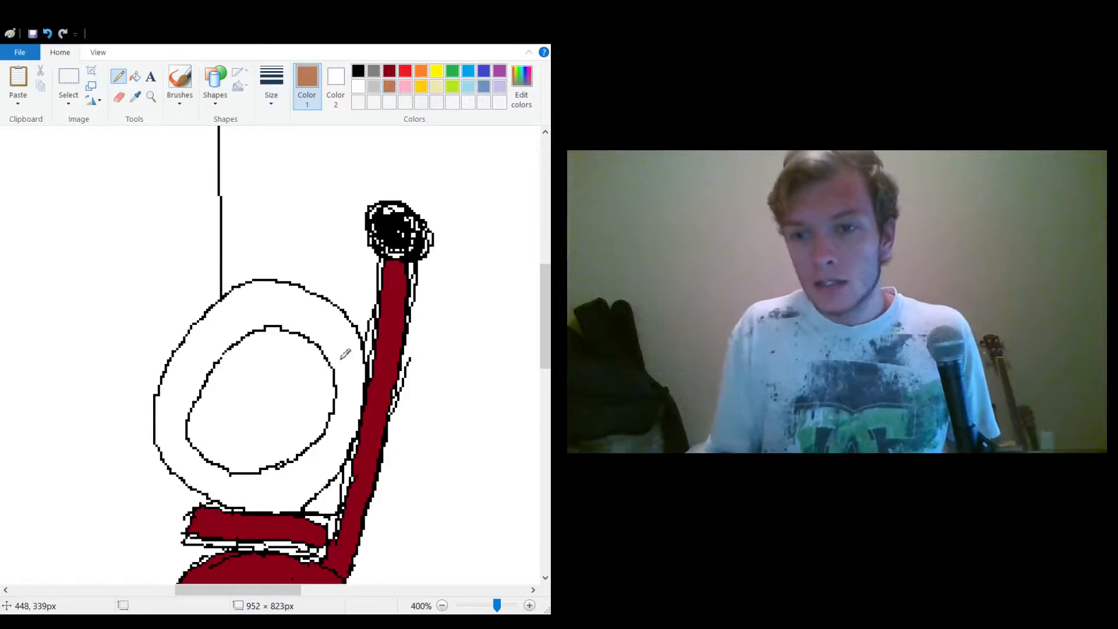
mouse_move(358, 343)
mouse_down()
mouse_move(337, 370)
mouse_move(325, 354)
mouse_move(356, 305)
mouse_move(344, 298)
mouse_move(349, 305)
mouse_up()
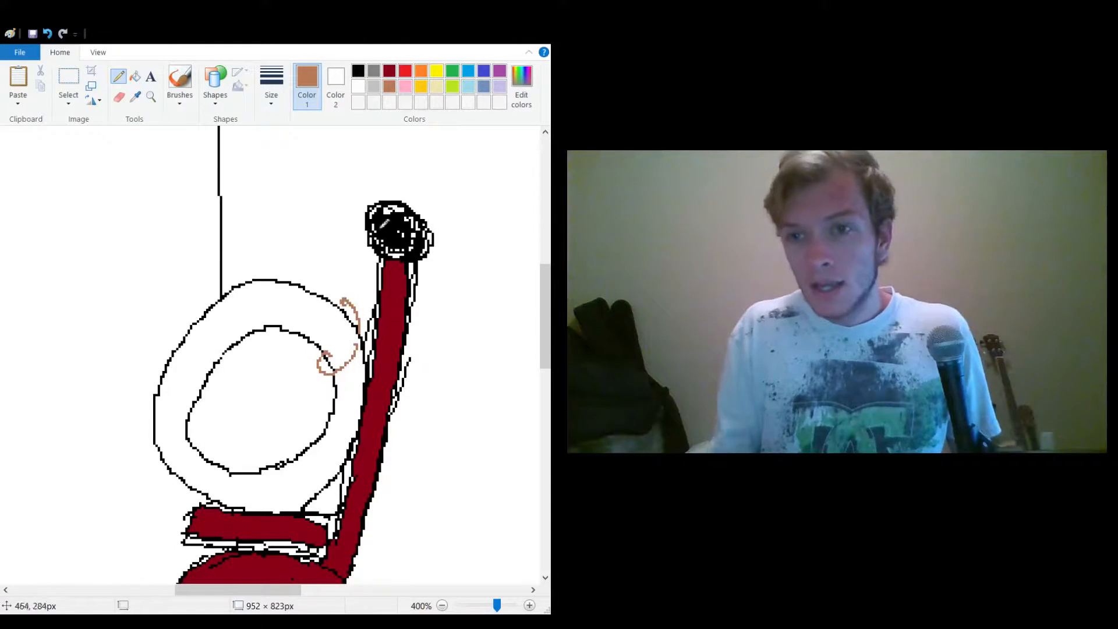
Draw a closed, bent arm with a fist inside the large ring in black, and paint out the ring line crossing it in white.
click(358, 71)
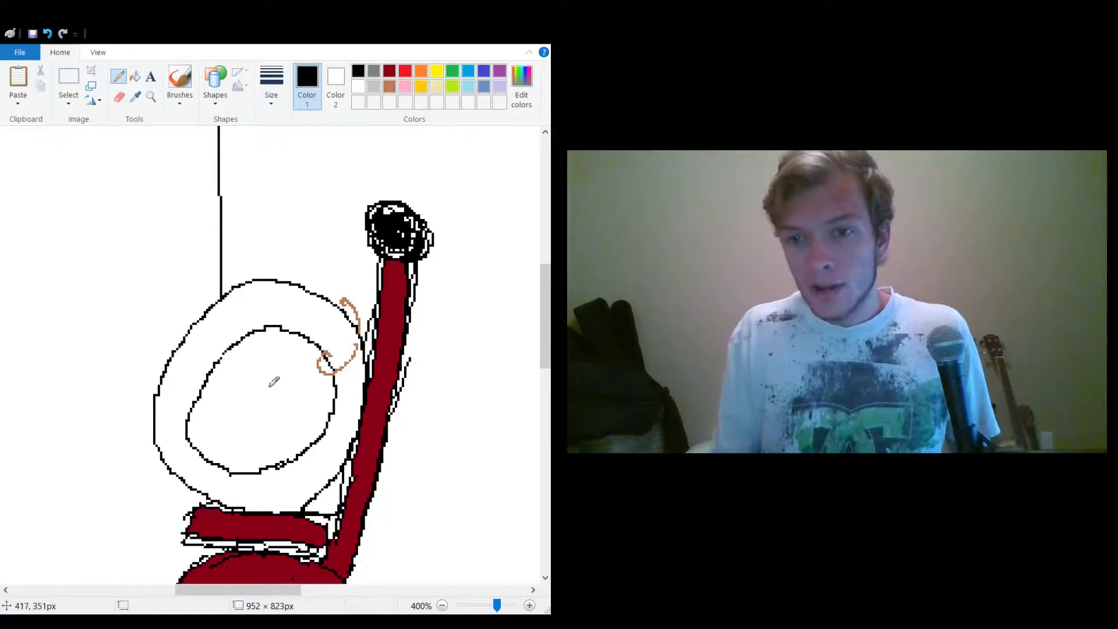
mouse_move(208, 333)
mouse_down()
mouse_move(200, 382)
mouse_move(224, 415)
mouse_move(292, 425)
mouse_up()
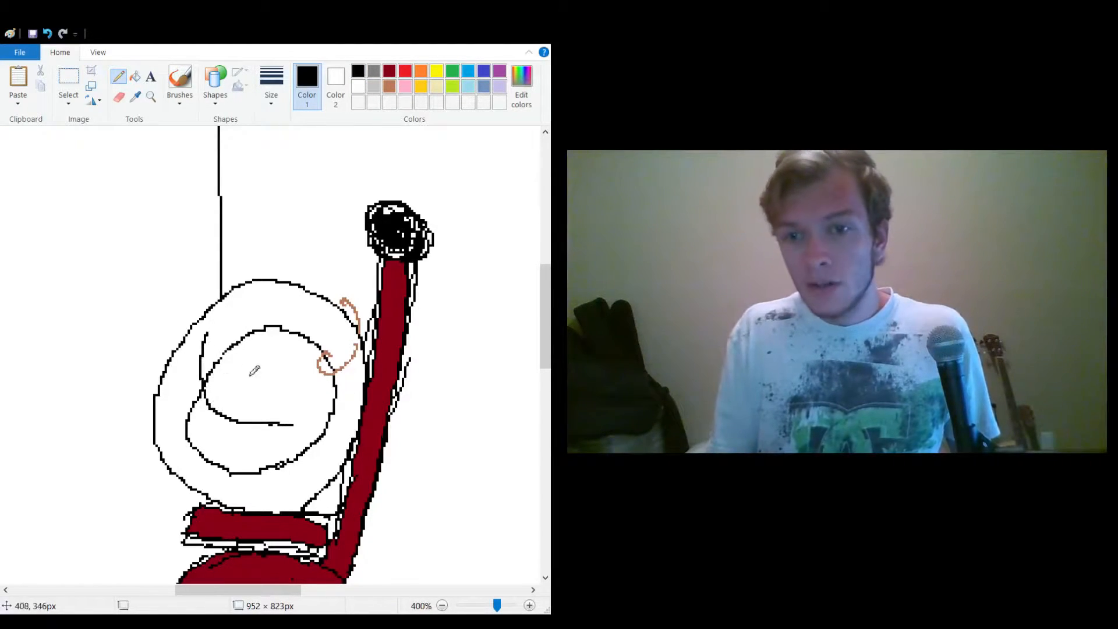
mouse_move(235, 332)
mouse_down()
mouse_move(250, 384)
mouse_move(301, 384)
mouse_move(318, 407)
mouse_move(318, 398)
mouse_move(319, 425)
mouse_move(283, 430)
mouse_up()
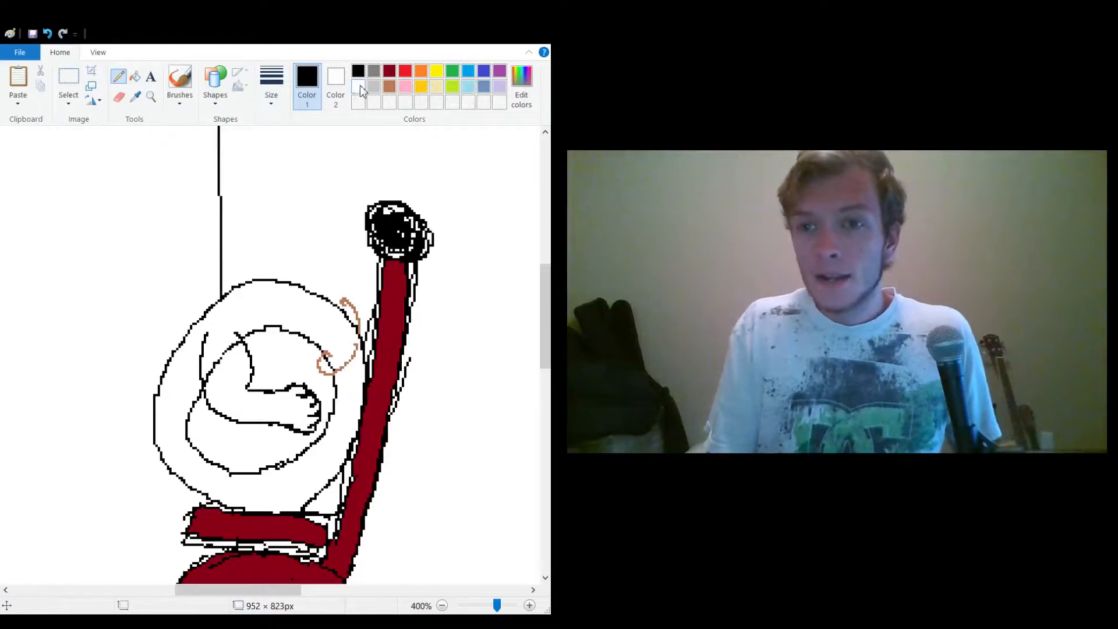
click(358, 86)
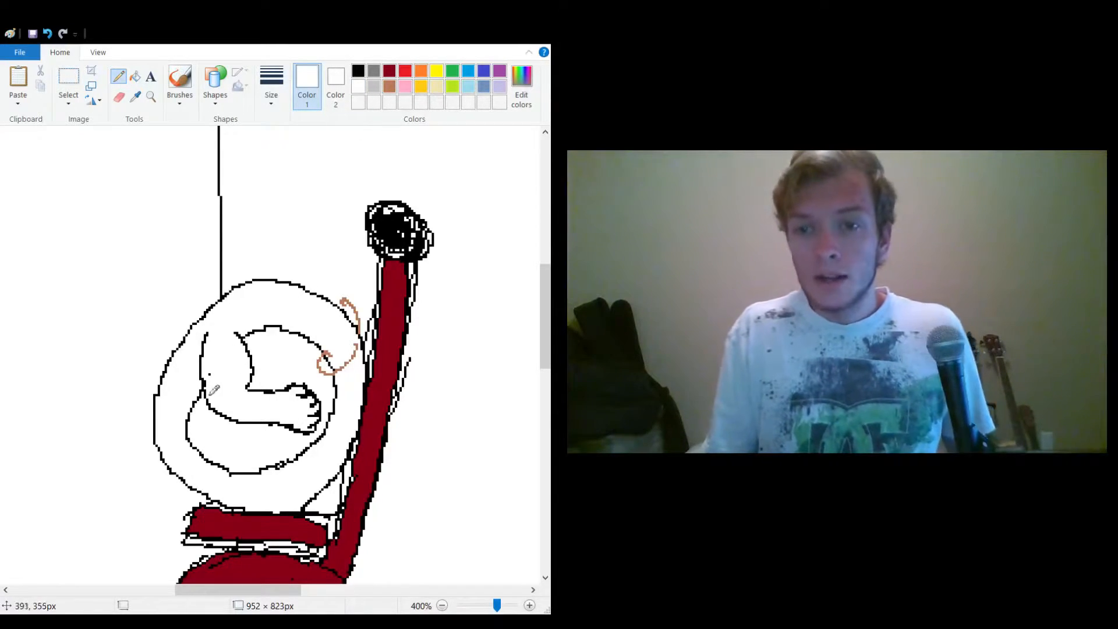
click(359, 70)
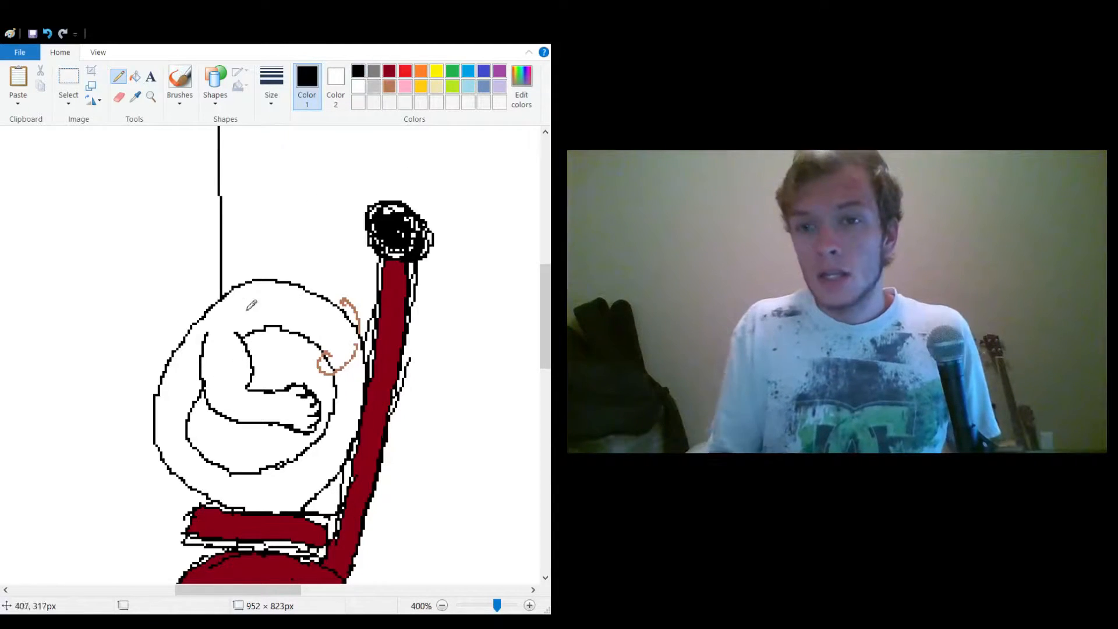
drag(217, 330, 244, 332)
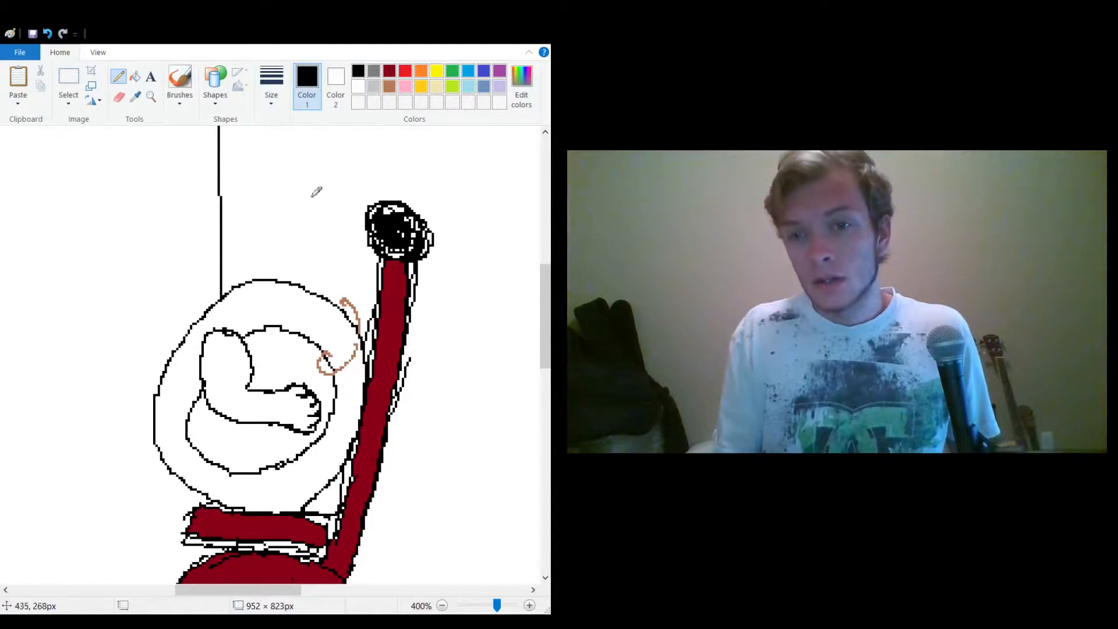
Fill the bent arm with light yellow and the large ring's band with black.
click(437, 86)
click(135, 77)
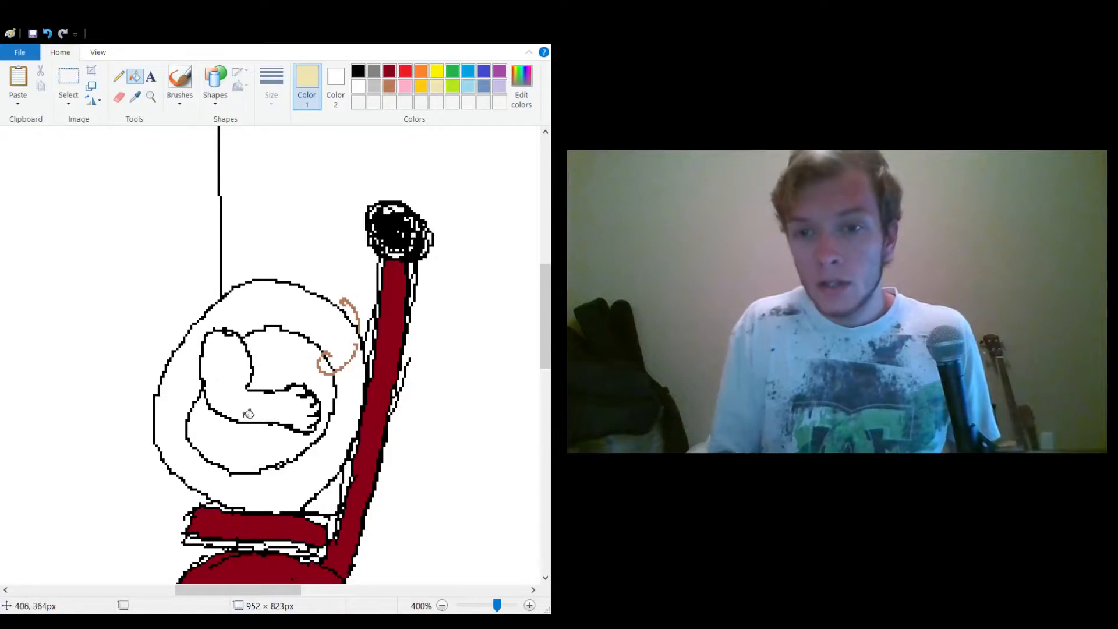
click(234, 378)
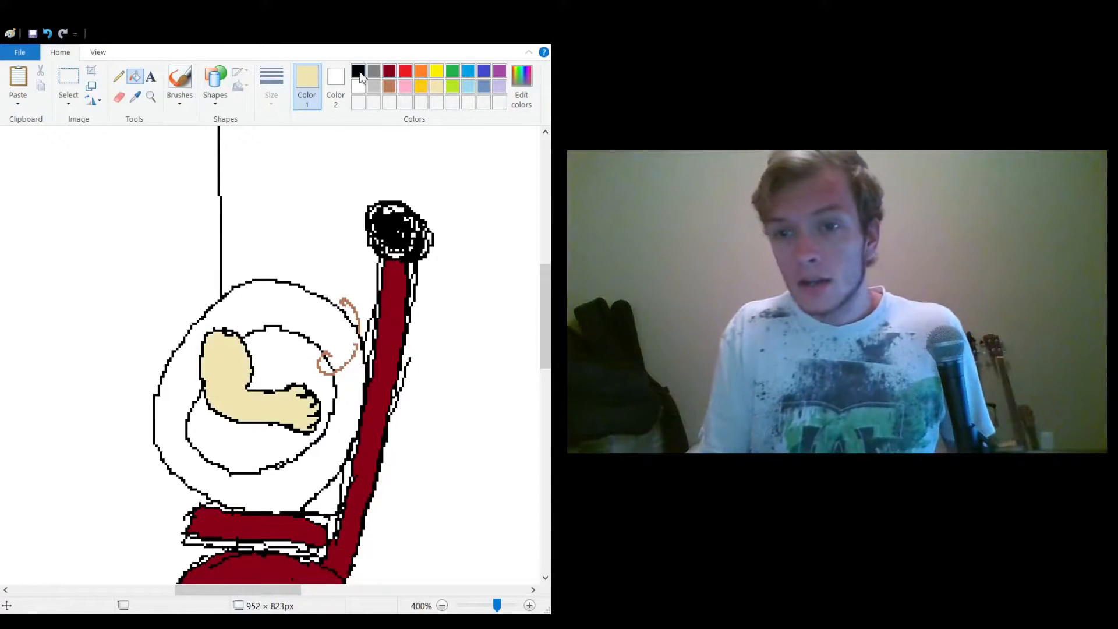
click(359, 72)
click(271, 304)
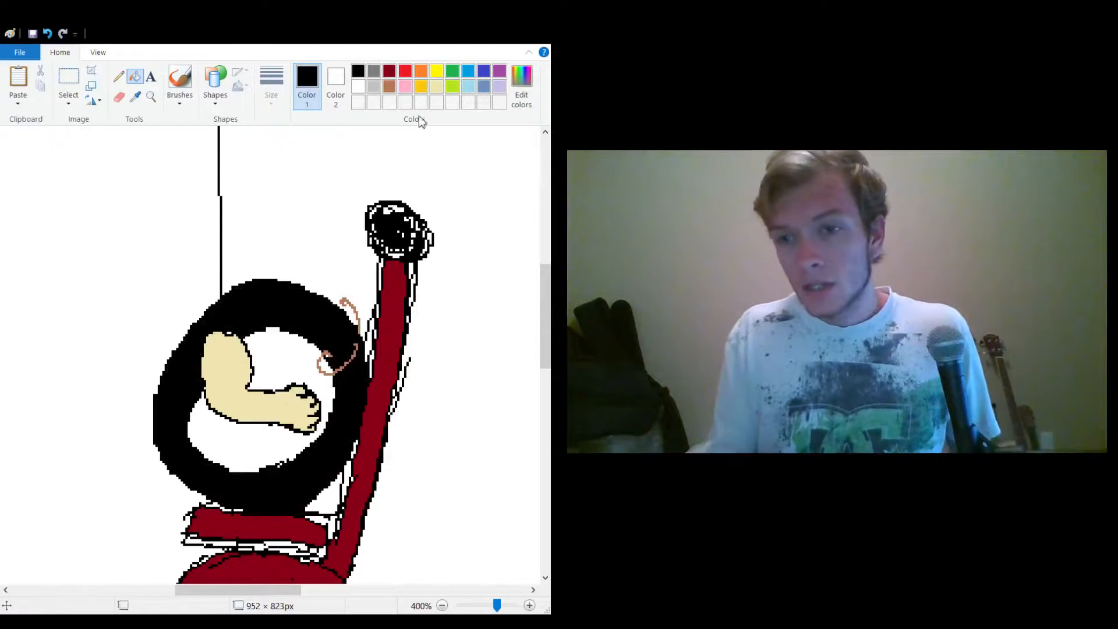
Paint out the stray lines along the slanted post in white and cover the gaps in the flat bar with dark red pencil.
click(358, 87)
click(120, 78)
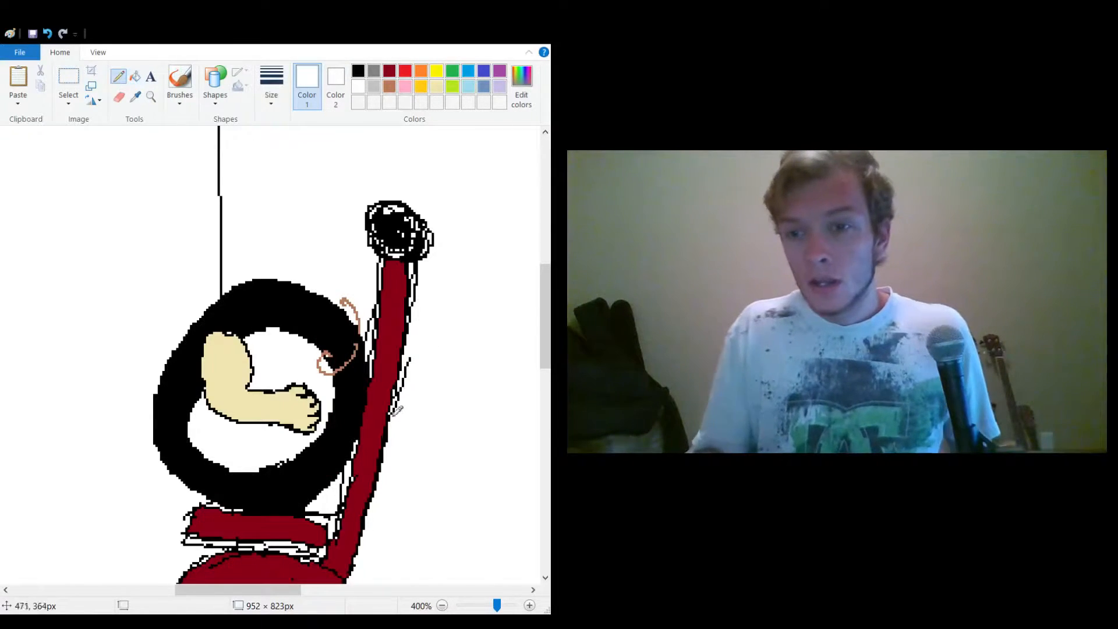
drag(402, 399, 410, 361)
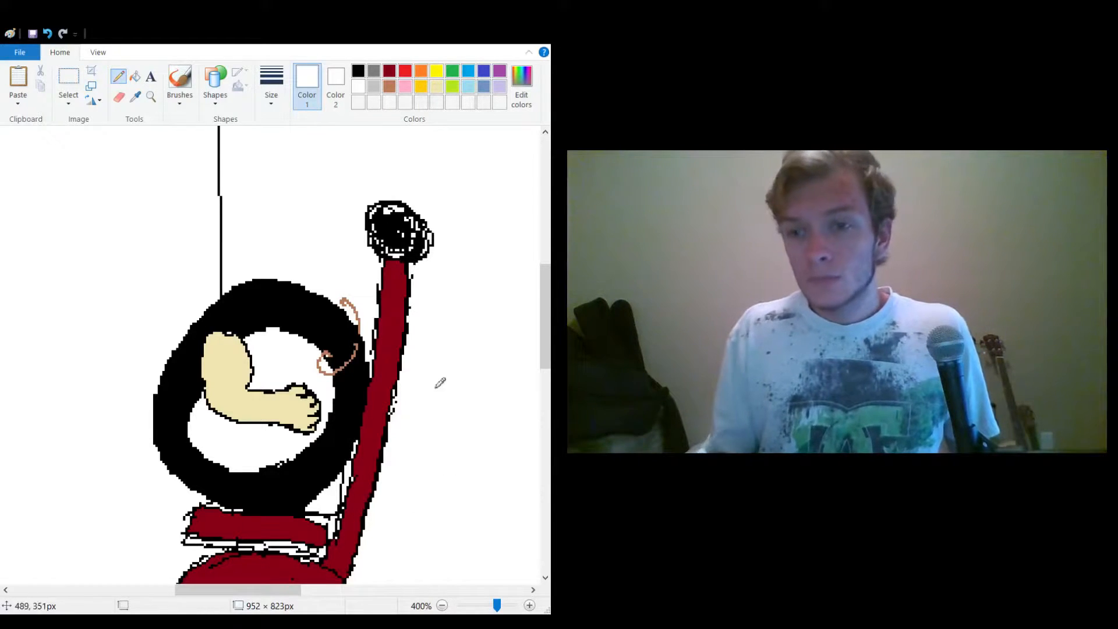
click(390, 70)
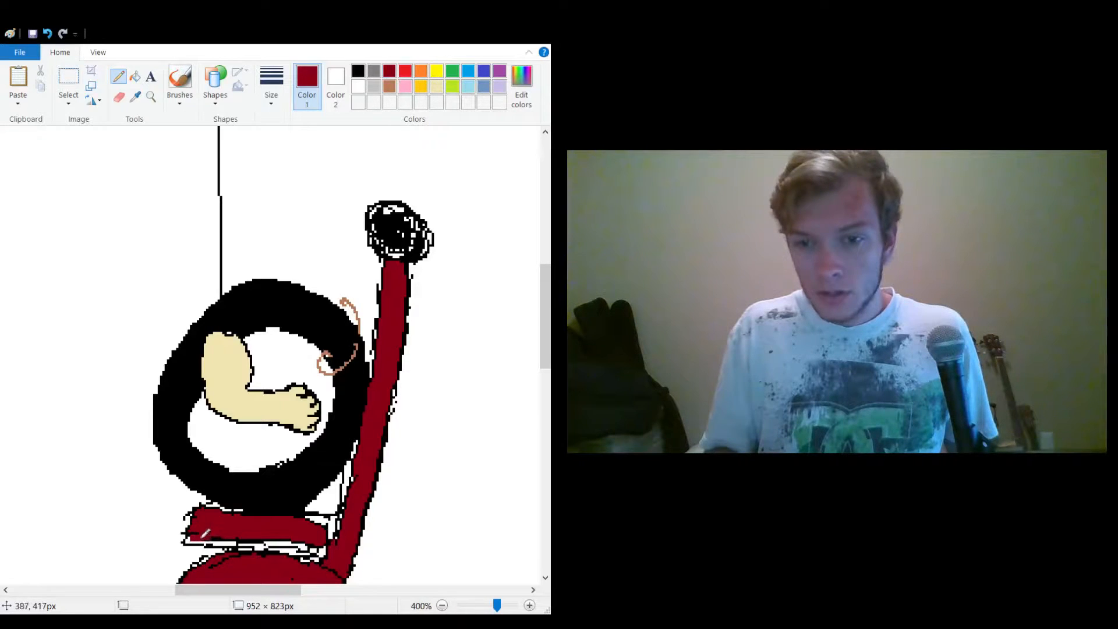
drag(249, 533, 296, 546)
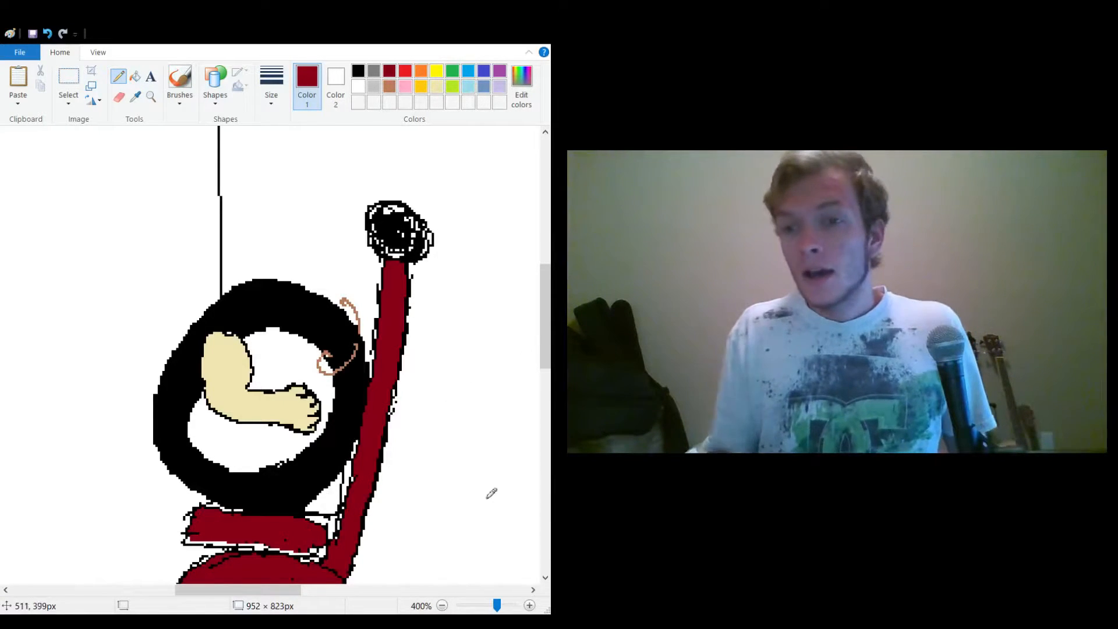
Draw five curling wind lines in black pencil in the empty space to the left of the large ring.
click(443, 606)
click(443, 606)
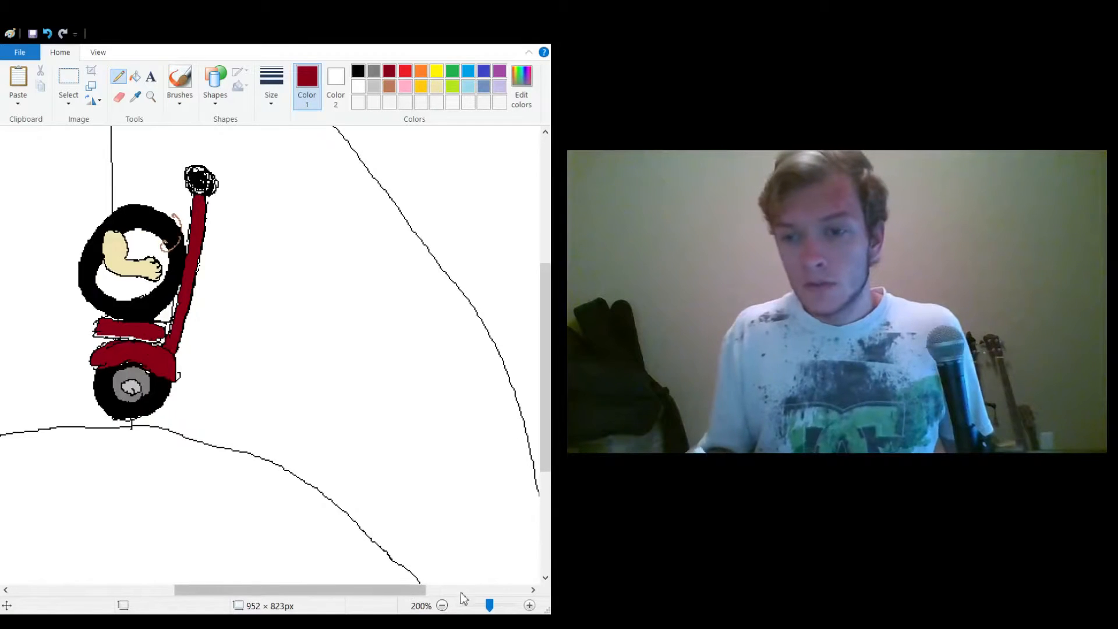
click(442, 607)
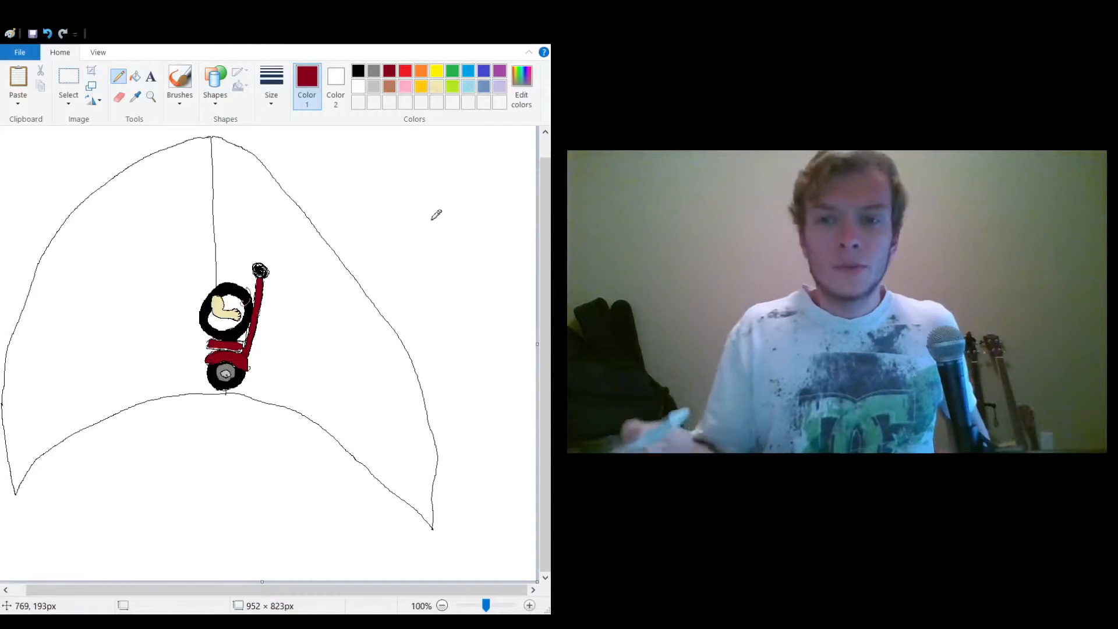
click(374, 71)
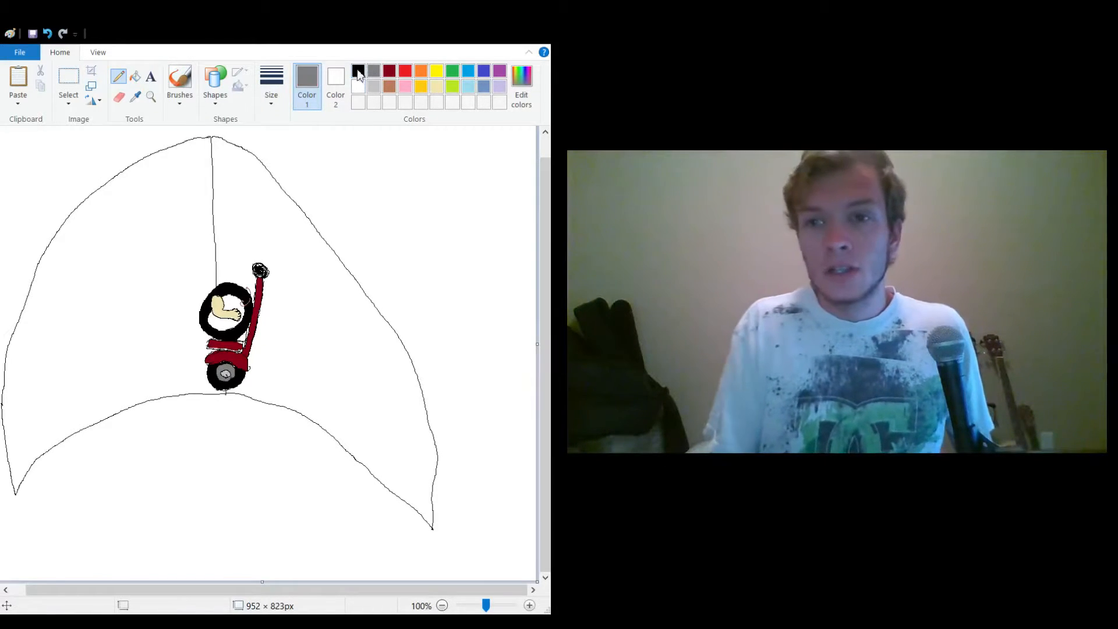
click(358, 71)
click(529, 605)
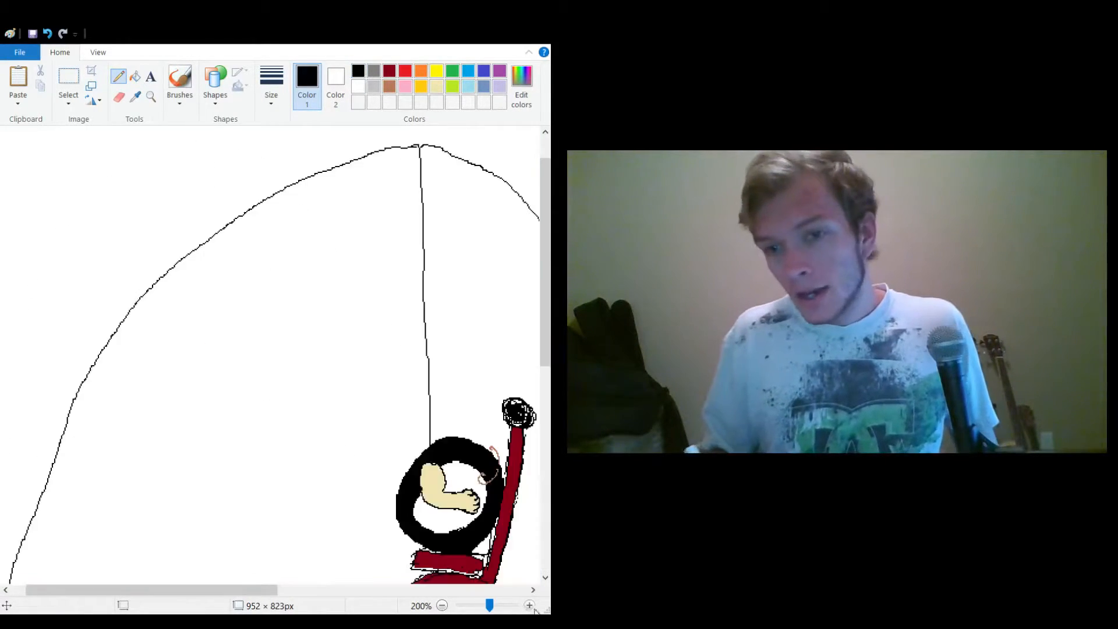
drag(548, 191, 547, 227)
drag(258, 589, 289, 590)
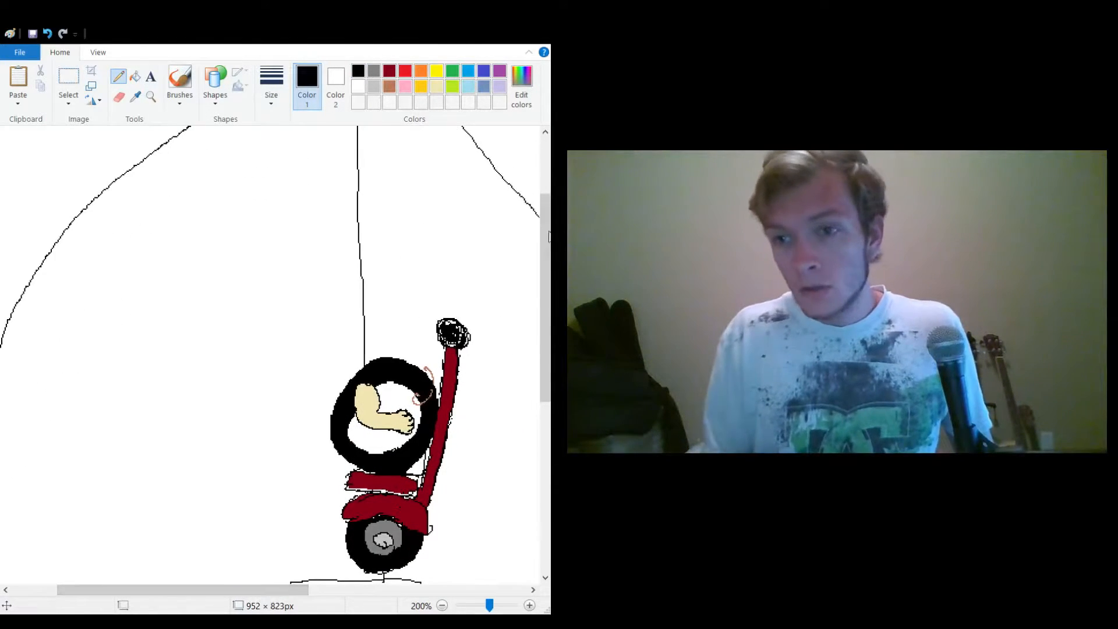
drag(548, 216, 548, 246)
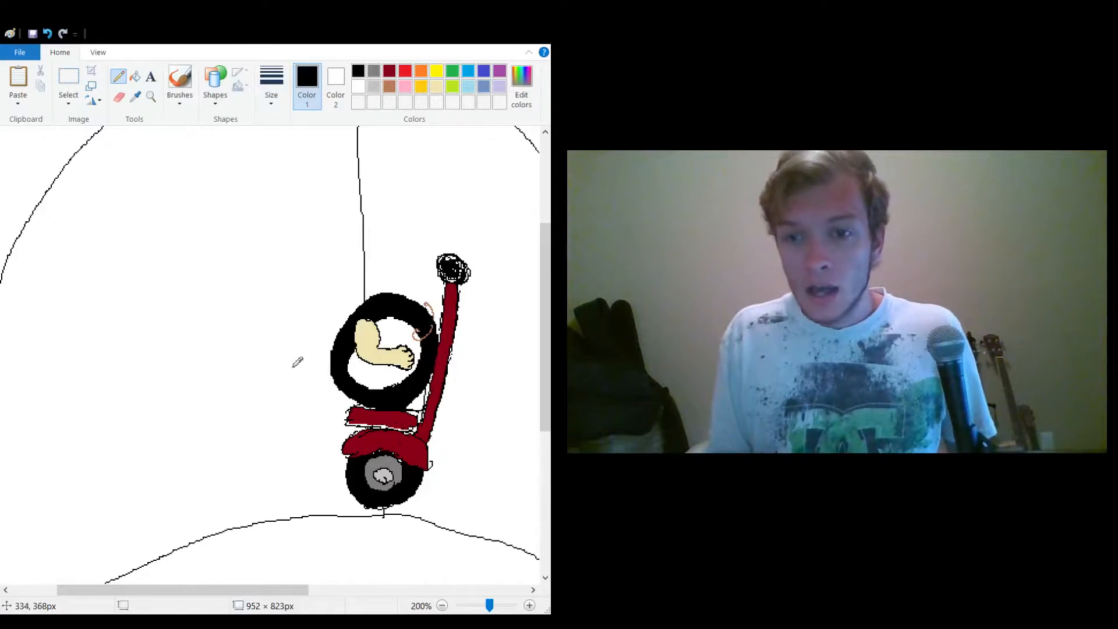
mouse_move(308, 361)
mouse_down()
mouse_move(197, 388)
mouse_move(137, 376)
mouse_move(171, 363)
mouse_up()
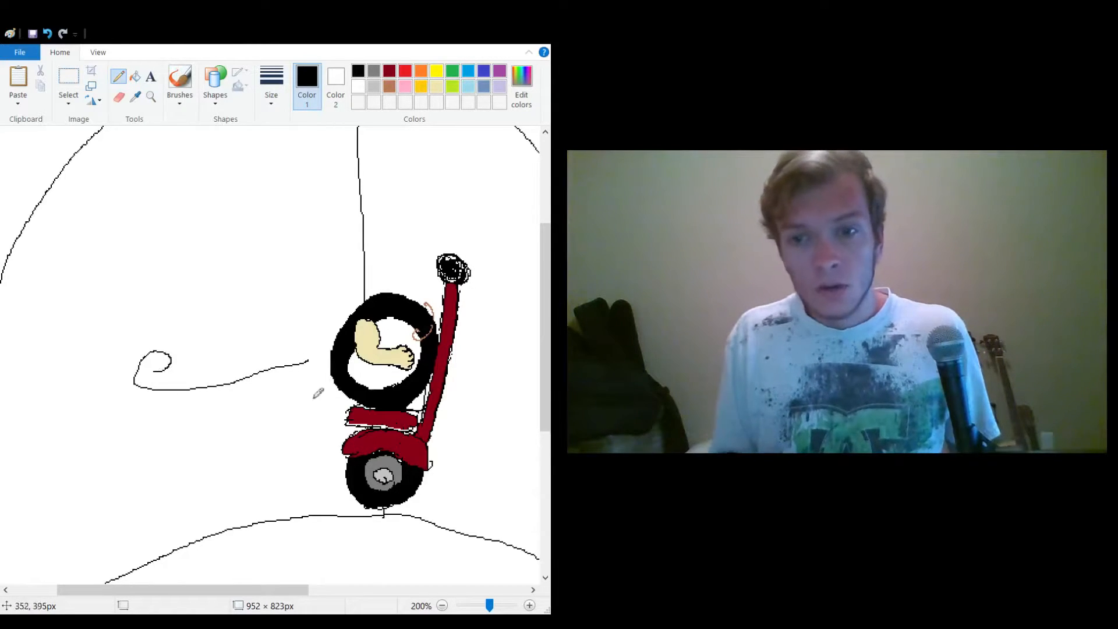
mouse_move(310, 377)
mouse_down()
mouse_move(169, 420)
mouse_move(178, 466)
mouse_move(159, 457)
mouse_up()
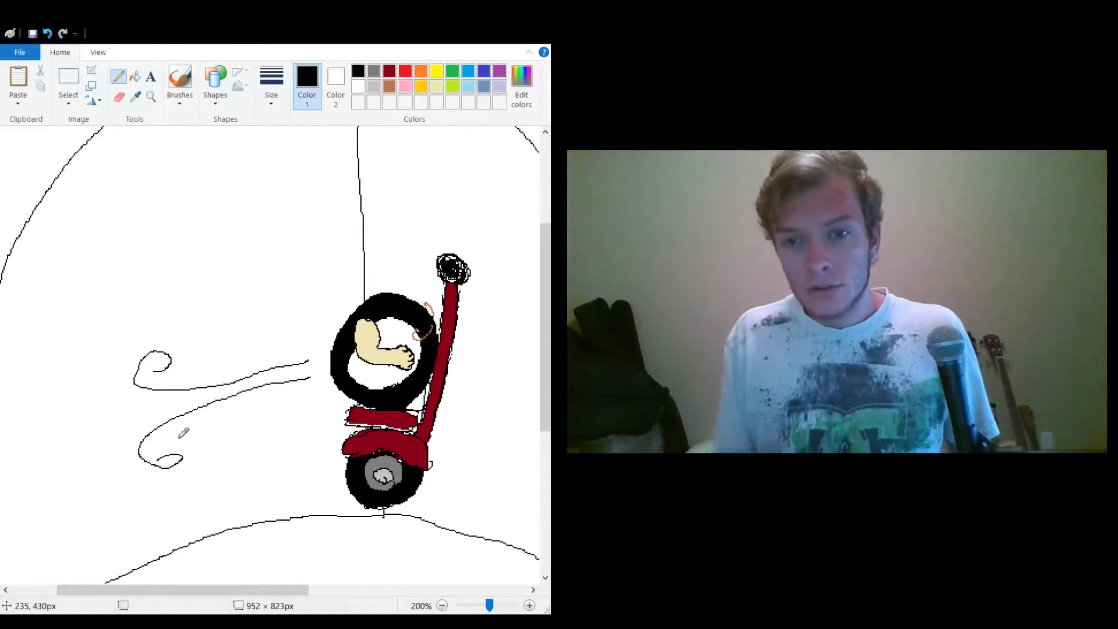
mouse_move(207, 392)
mouse_down()
mouse_move(146, 415)
mouse_move(84, 389)
mouse_move(102, 400)
mouse_up()
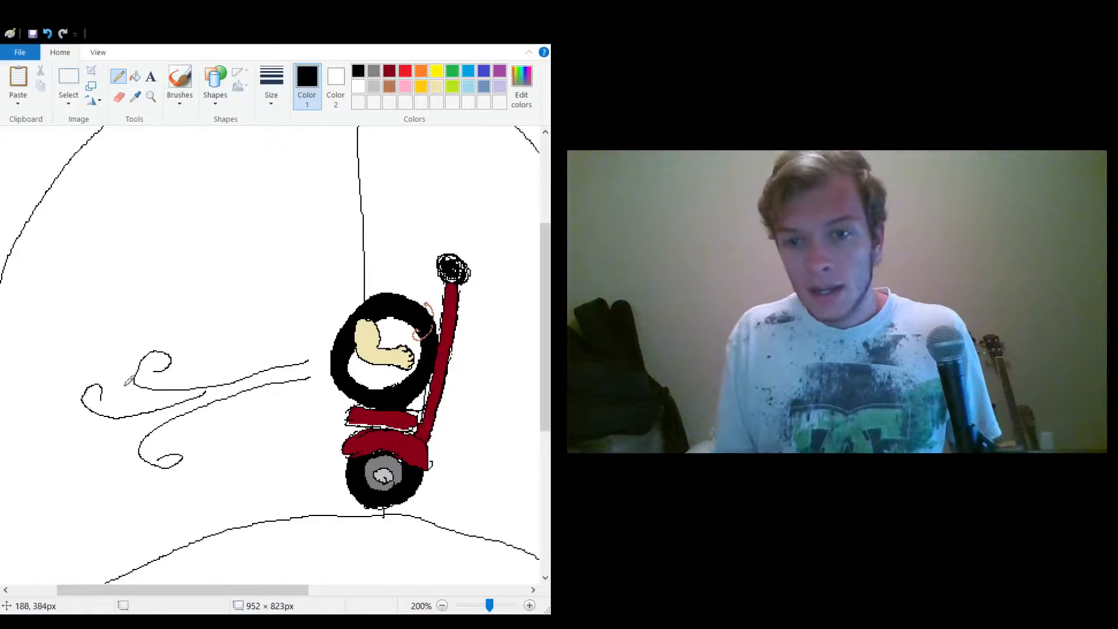
mouse_move(311, 393)
mouse_down()
mouse_move(210, 426)
mouse_move(234, 442)
mouse_up()
mouse_move(297, 339)
mouse_down()
mouse_move(218, 362)
mouse_move(205, 341)
mouse_move(214, 353)
mouse_up()
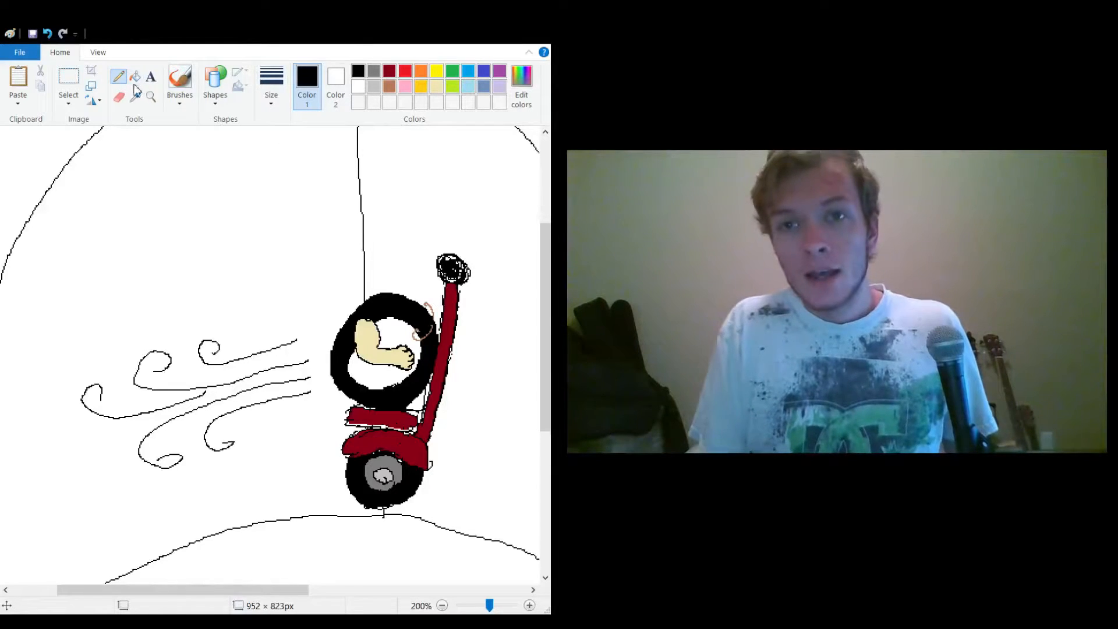
Draw thin curved highlight lines in dark gray pencil along the upper part of the large black ring's band.
click(376, 73)
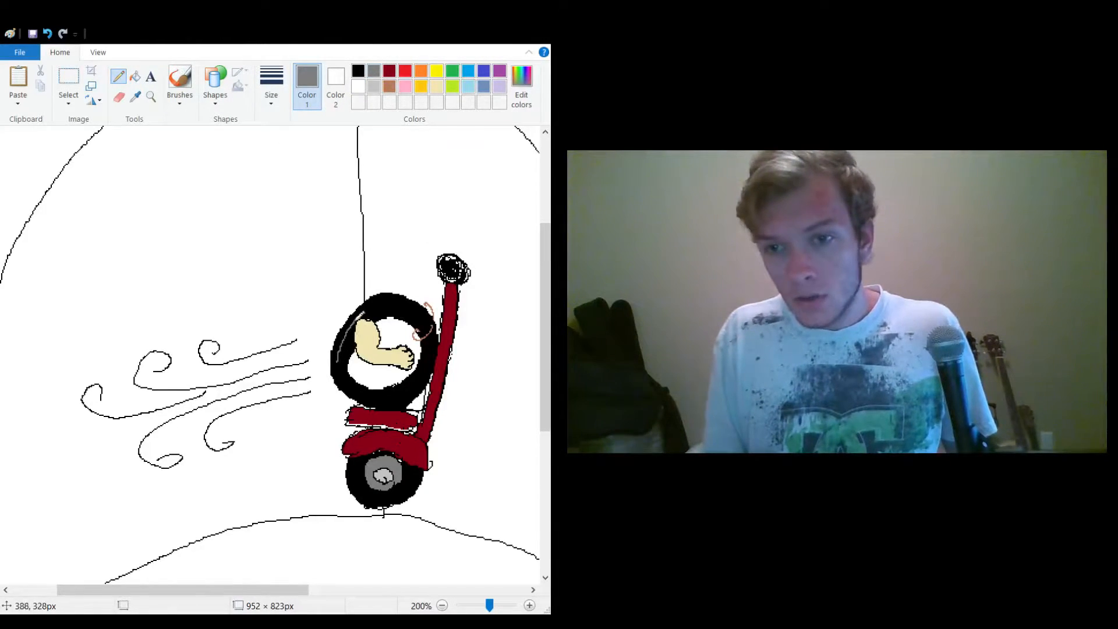
mouse_move(361, 315)
mouse_down()
mouse_move(393, 302)
mouse_move(437, 317)
mouse_up()
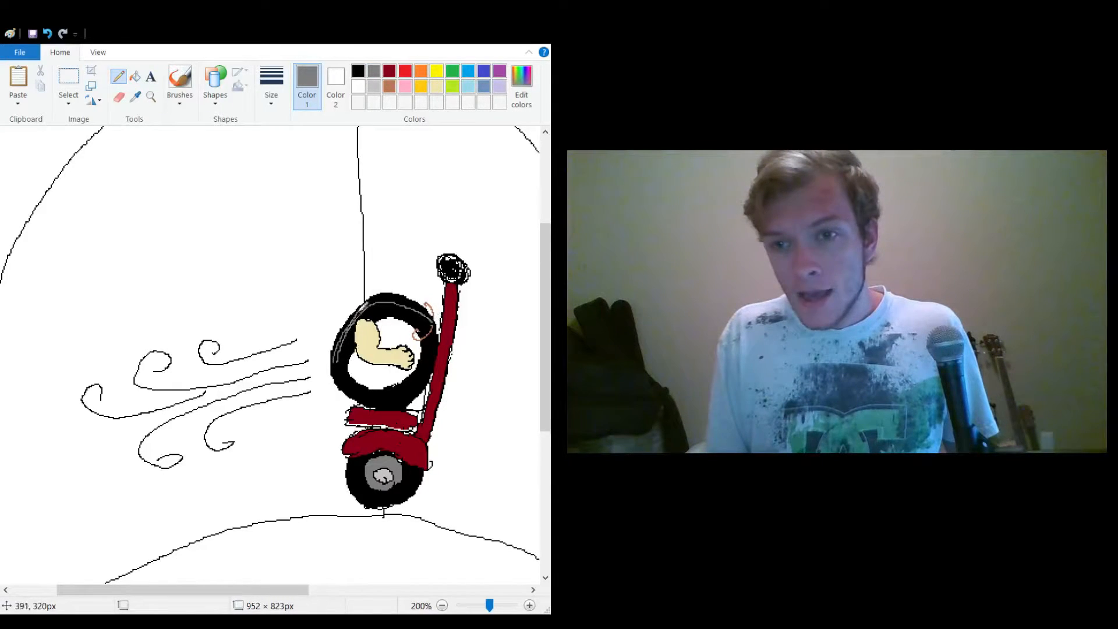
drag(382, 295, 431, 307)
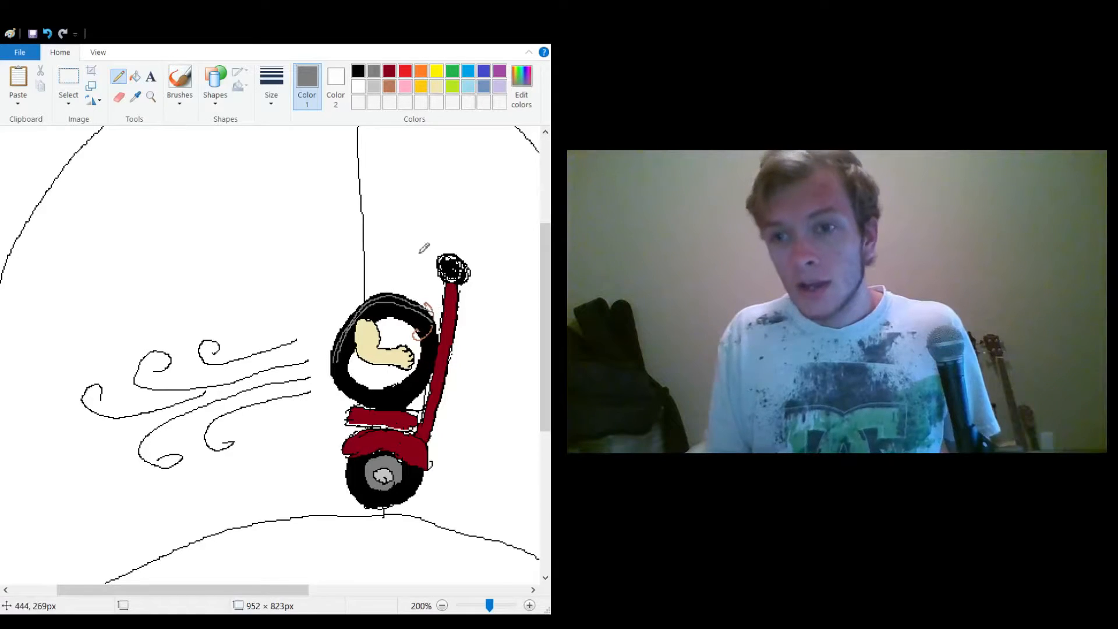
Draw a closed flame shape in red pencil on the ring's left edge and fill it with red.
click(405, 73)
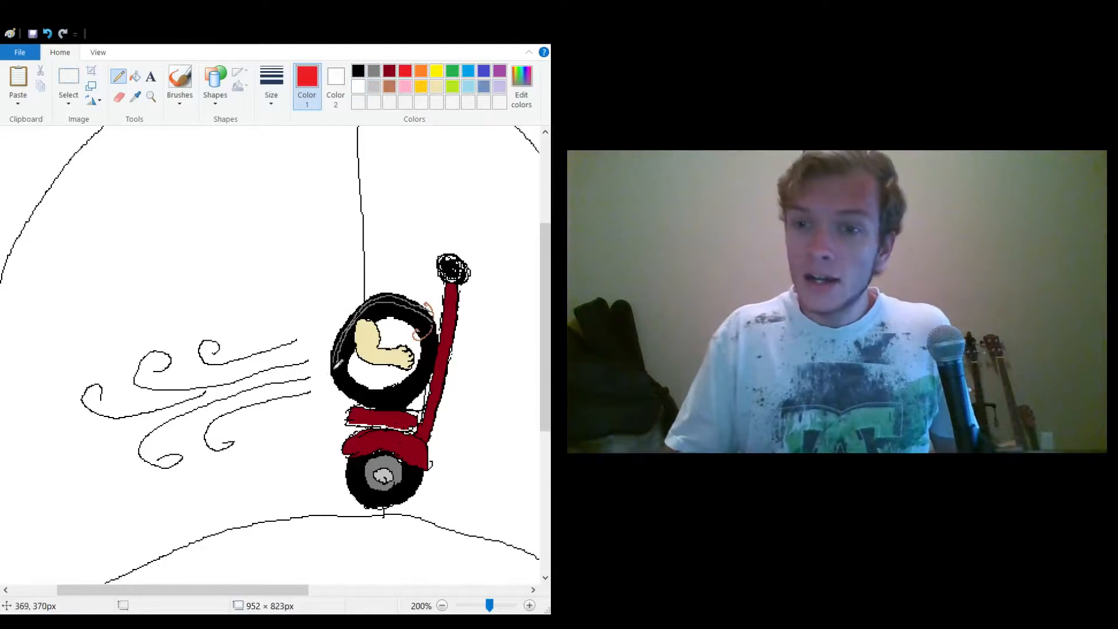
mouse_move(337, 365)
mouse_down()
mouse_move(304, 312)
mouse_move(331, 314)
mouse_move(338, 329)
mouse_up()
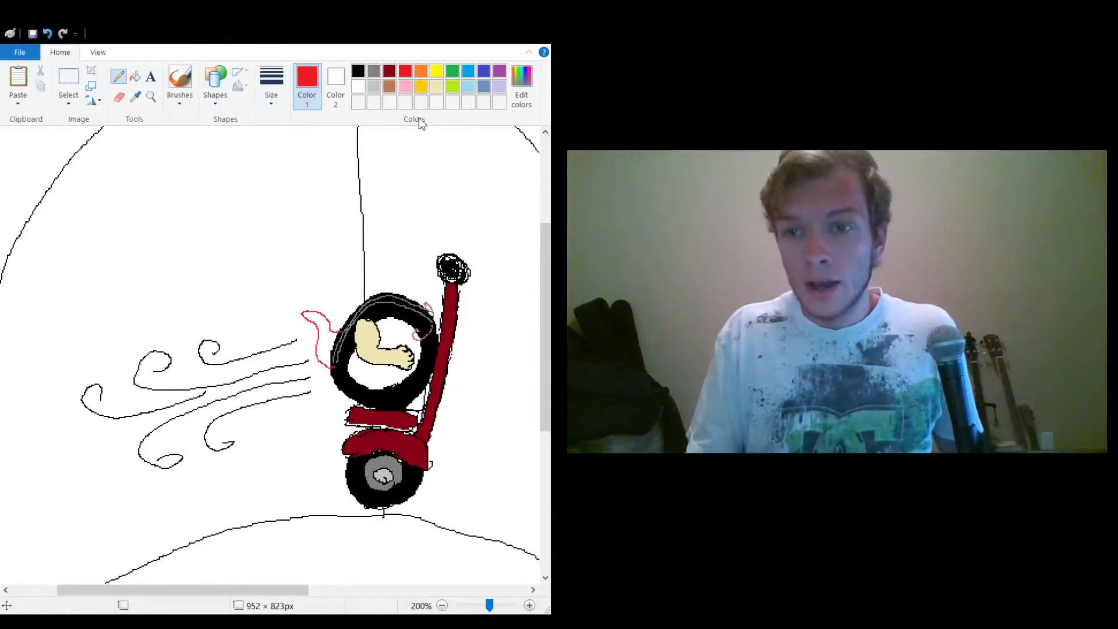
click(135, 76)
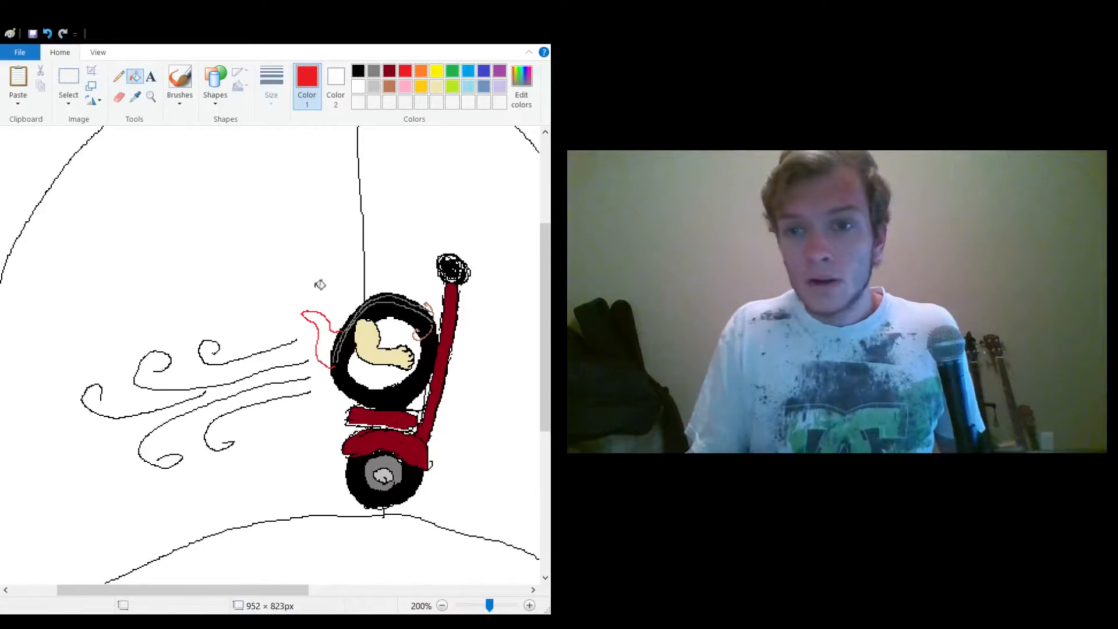
click(329, 346)
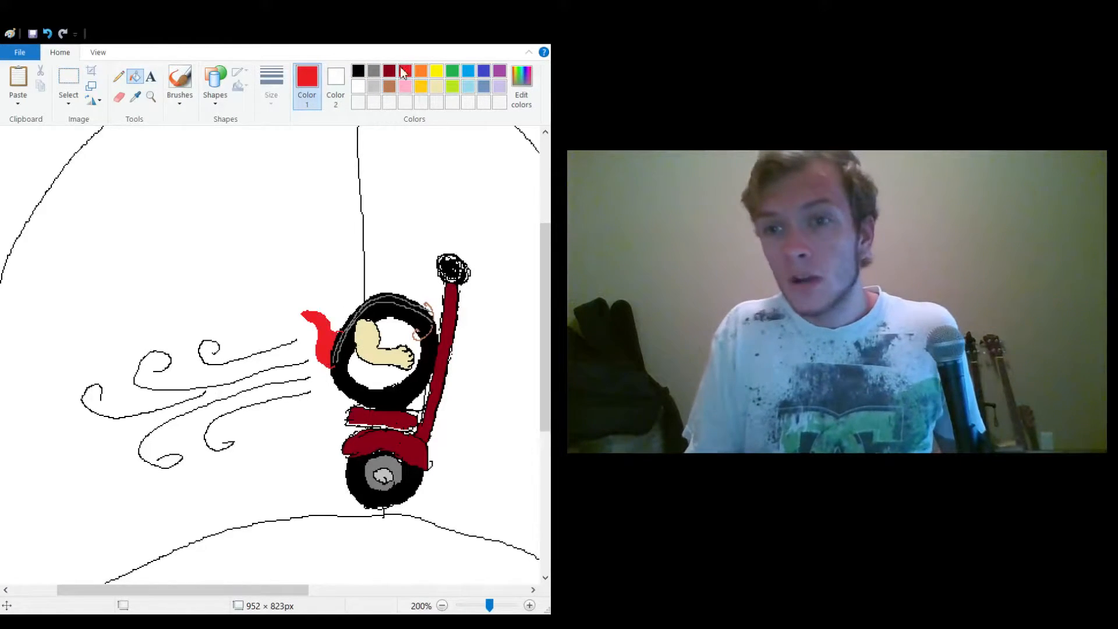
Outline two orange flame tongues beside the red flame, one on each side of it, and fill both with orange.
click(421, 71)
click(118, 76)
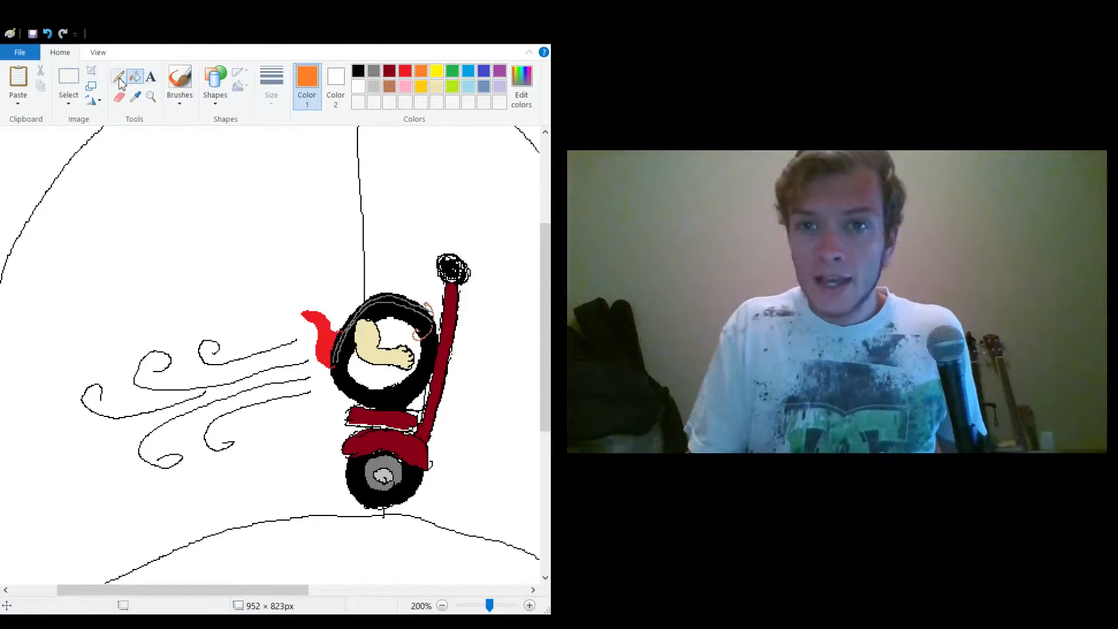
mouse_move(321, 338)
mouse_down()
mouse_move(295, 338)
mouse_move(302, 321)
mouse_up()
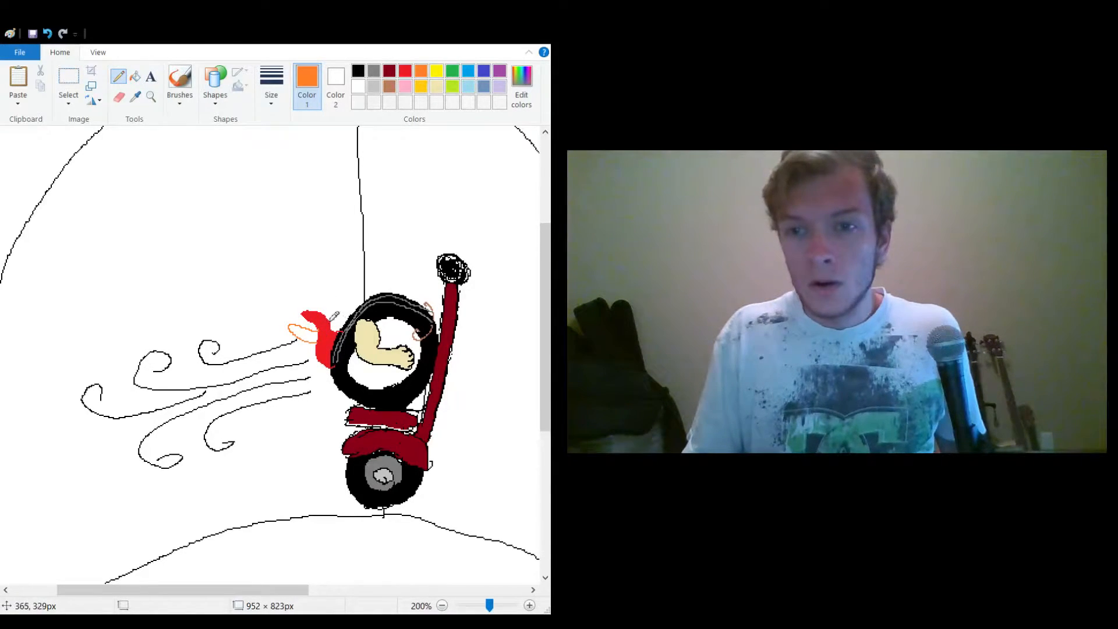
click(134, 77)
click(304, 333)
click(336, 324)
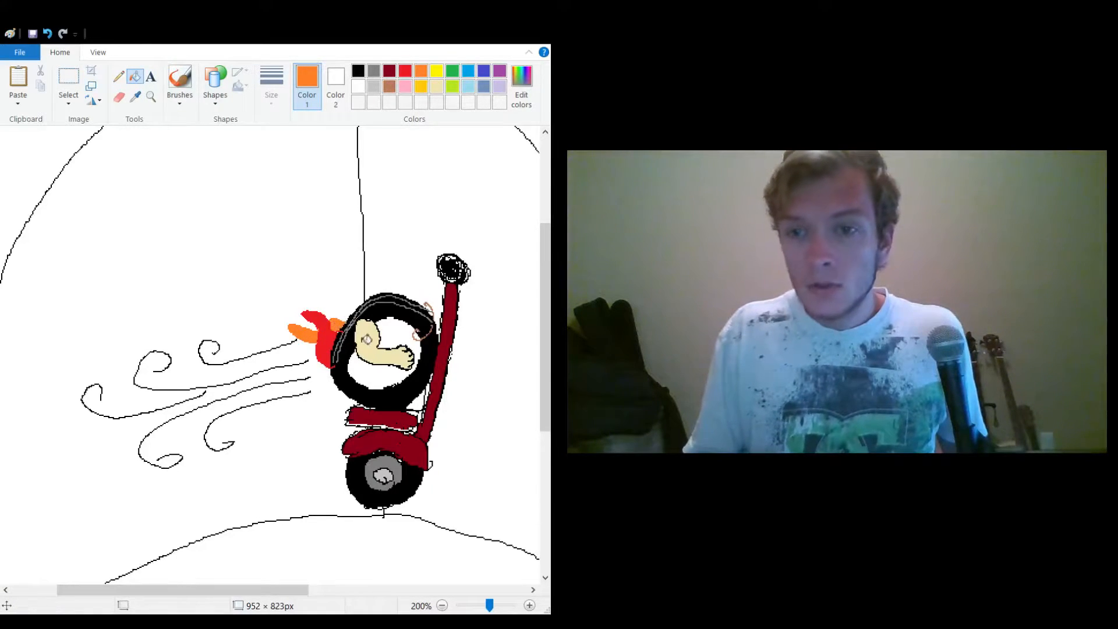
Draw a narrow yellow flame tongue rising above the orange one next to the ring and fill it with yellow.
click(436, 71)
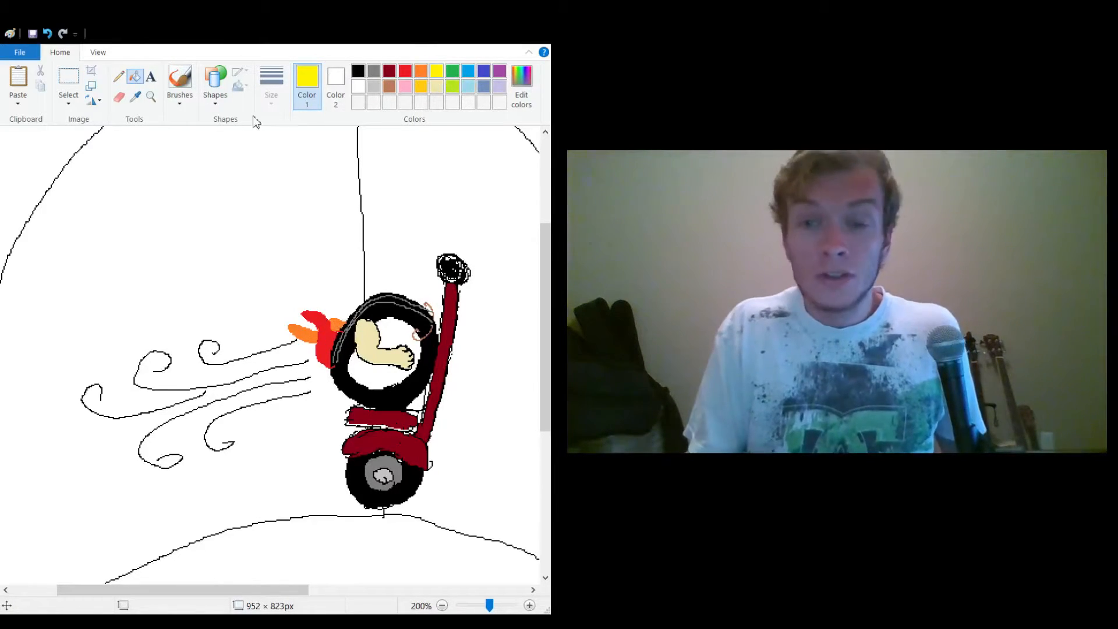
click(123, 77)
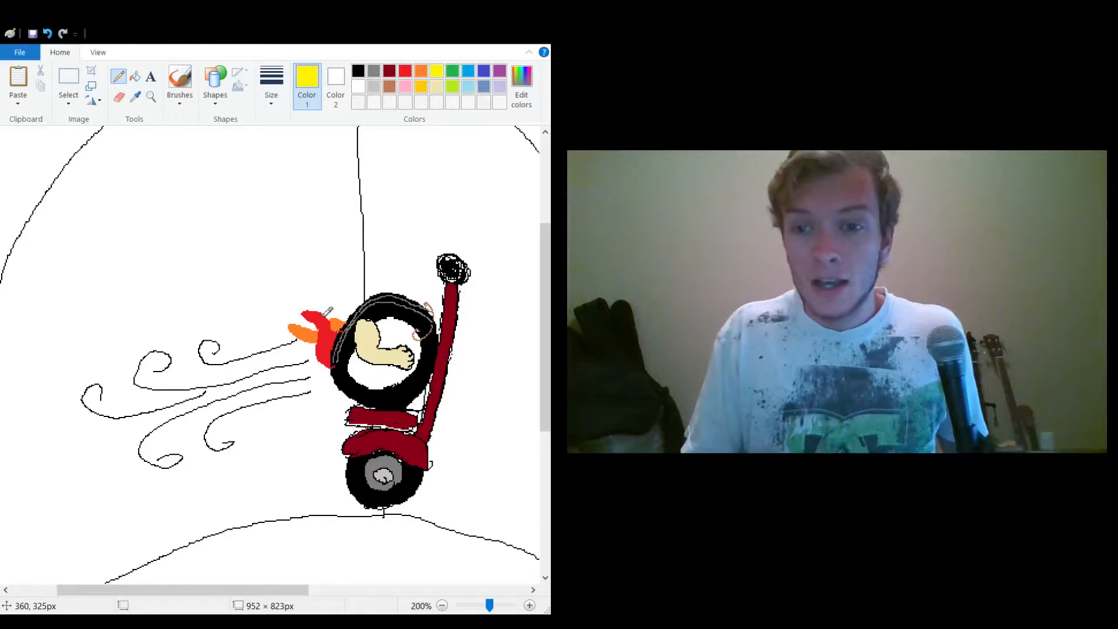
mouse_move(324, 315)
mouse_down()
mouse_move(318, 291)
mouse_move(343, 312)
mouse_up()
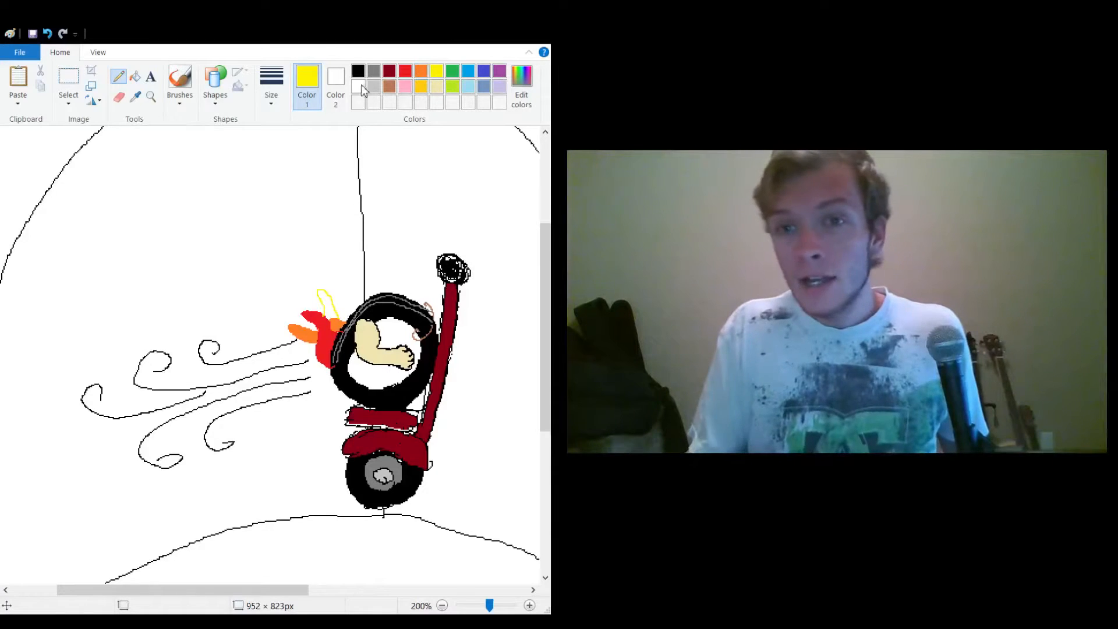
click(135, 76)
click(328, 304)
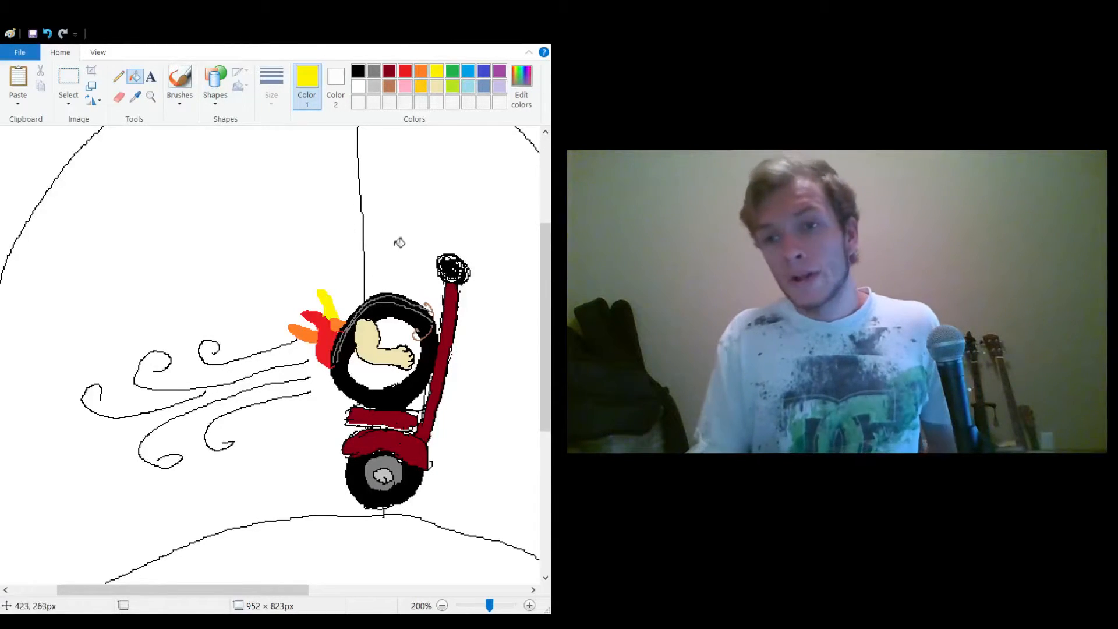
Scribble a looping column of smoke in dark gray pencil rising up and to the left from the flames.
click(375, 71)
click(118, 78)
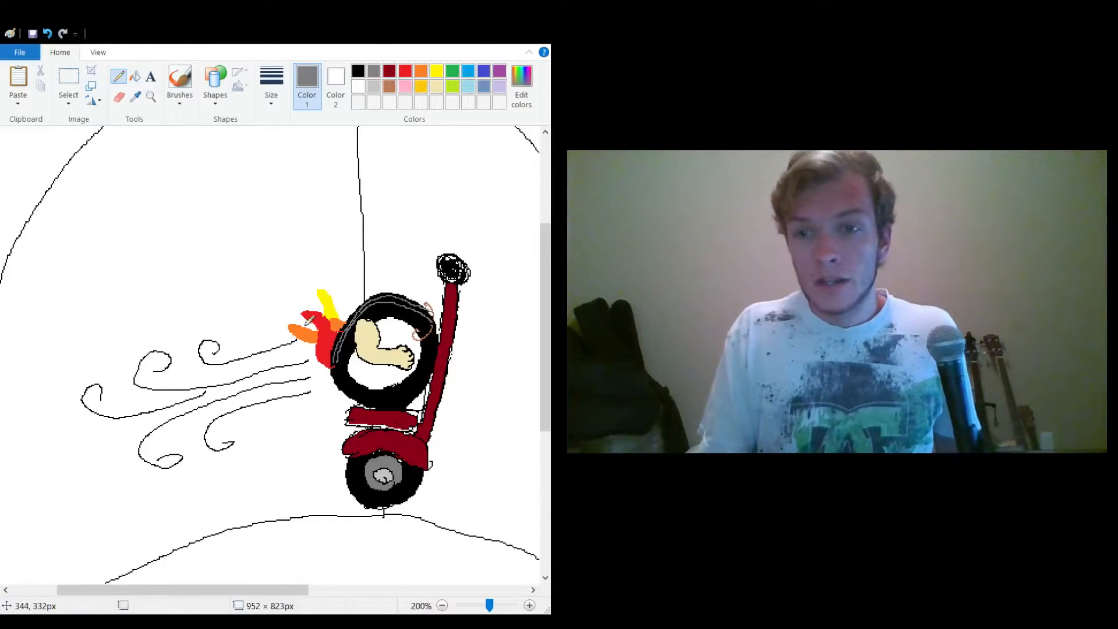
mouse_move(297, 313)
mouse_down()
mouse_move(279, 300)
mouse_move(287, 235)
mouse_move(271, 227)
mouse_move(319, 293)
mouse_move(308, 294)
mouse_move(286, 243)
mouse_move(297, 225)
mouse_move(225, 216)
mouse_move(228, 163)
mouse_move(269, 150)
mouse_move(302, 182)
mouse_move(287, 241)
mouse_move(250, 226)
mouse_move(257, 179)
mouse_move(301, 178)
mouse_up()
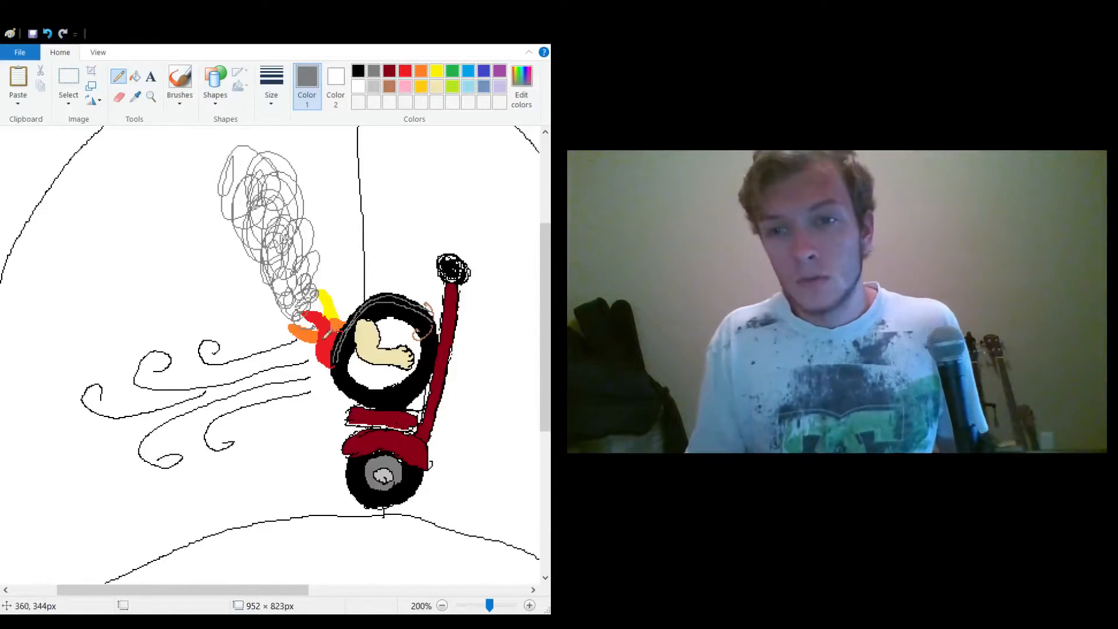
mouse_move(303, 310)
mouse_down()
mouse_move(304, 291)
mouse_move(319, 306)
mouse_move(292, 279)
mouse_move(273, 216)
mouse_move(247, 195)
mouse_move(278, 213)
mouse_up()
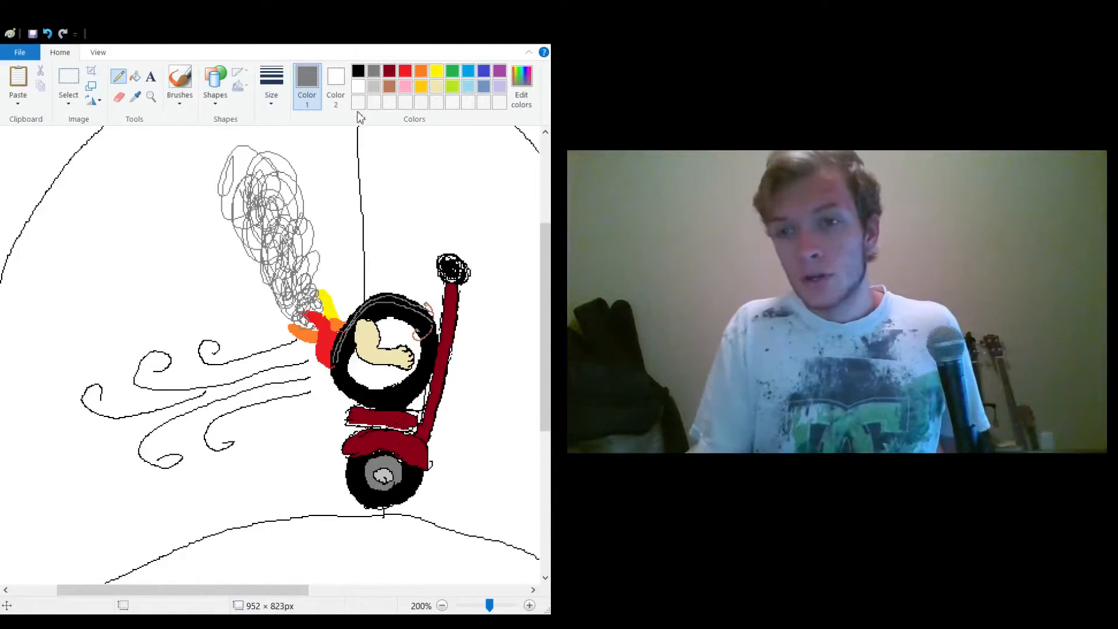
Draw a short black line from the arm down to the ring's inner edge, and fill the crescent's left half with blue-gray.
click(357, 71)
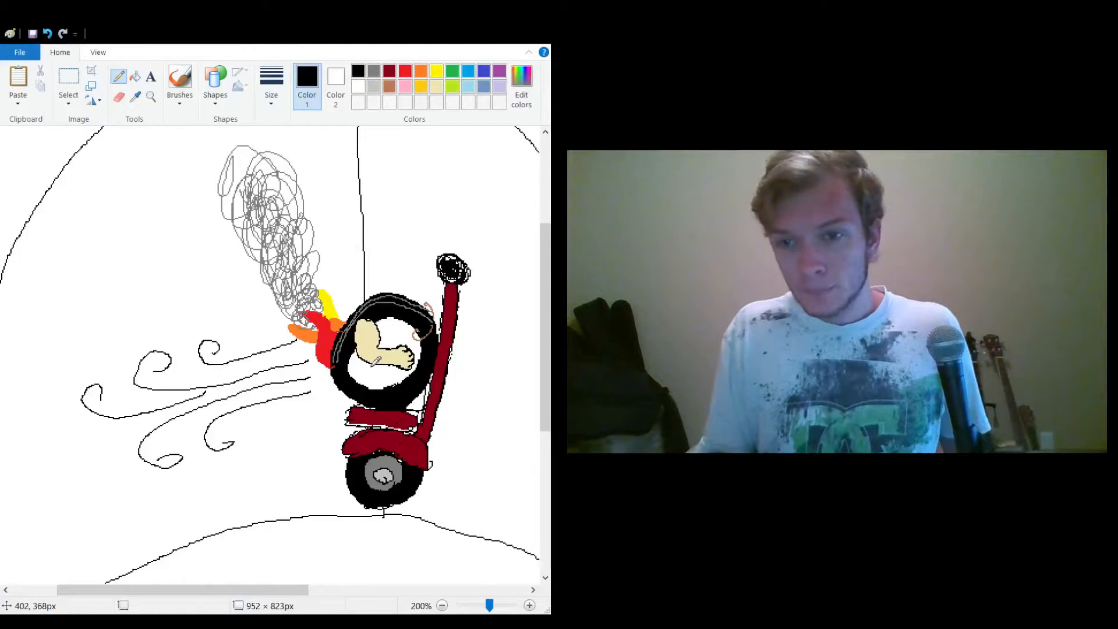
drag(373, 365, 376, 382)
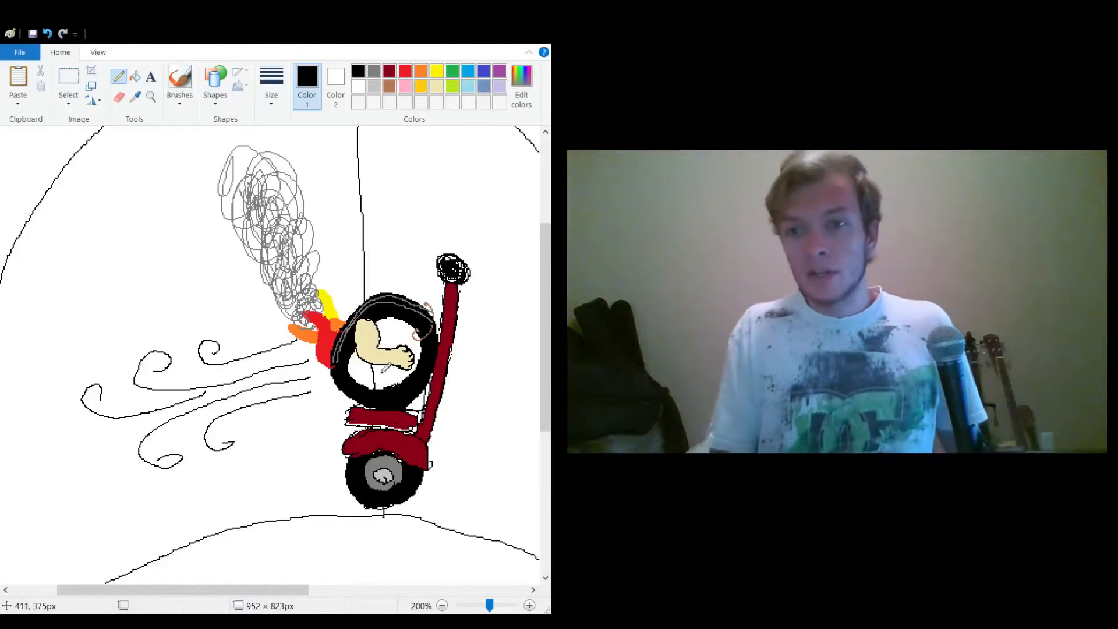
click(441, 605)
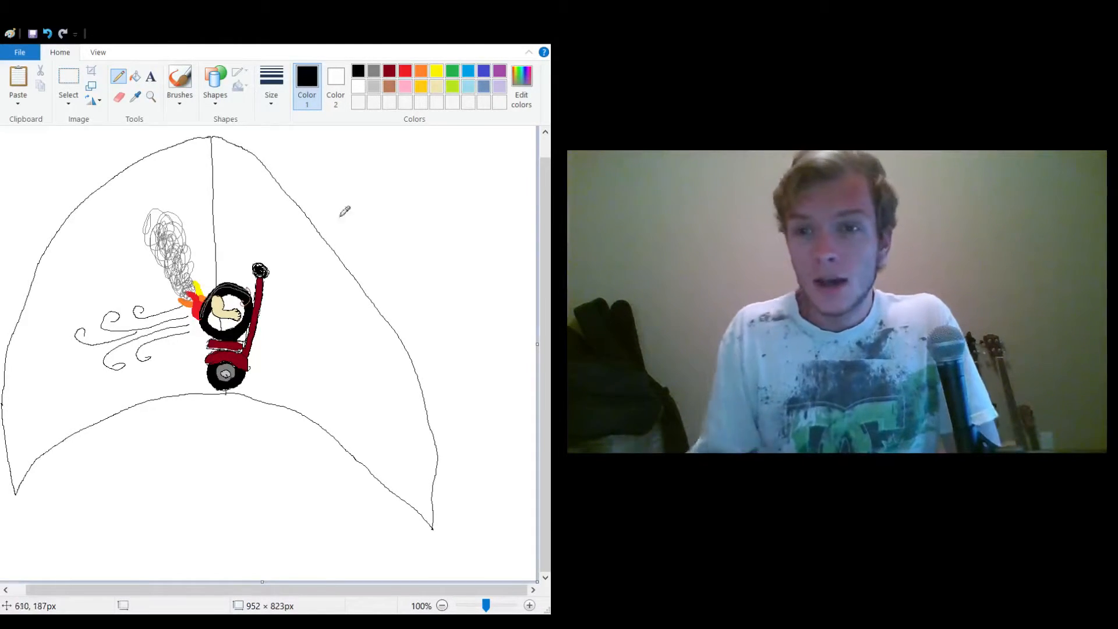
click(483, 71)
click(483, 86)
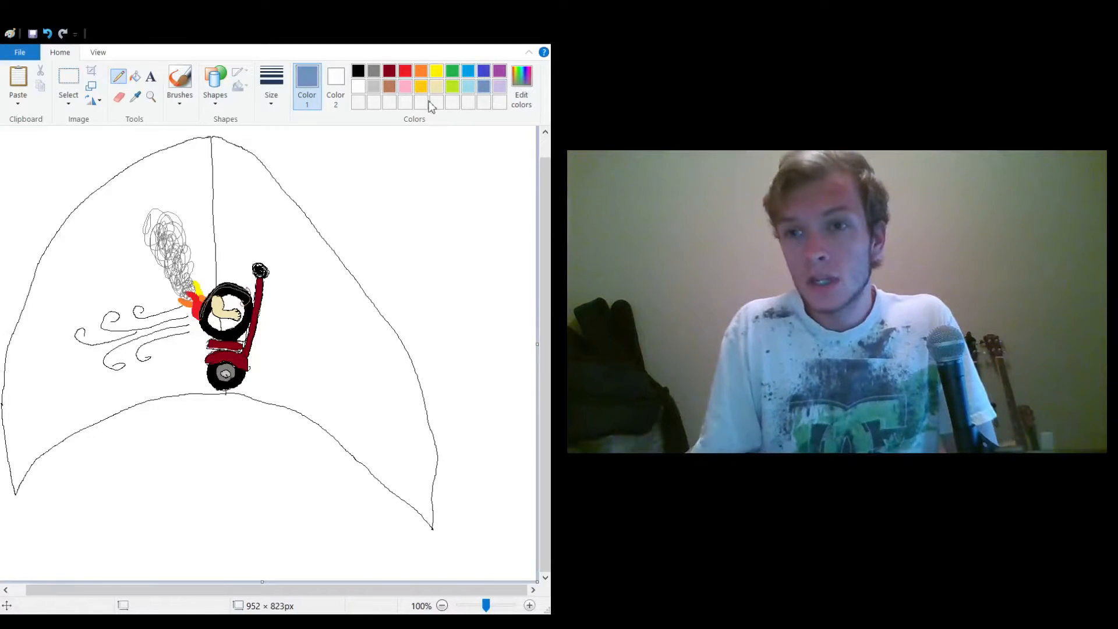
click(134, 76)
click(102, 240)
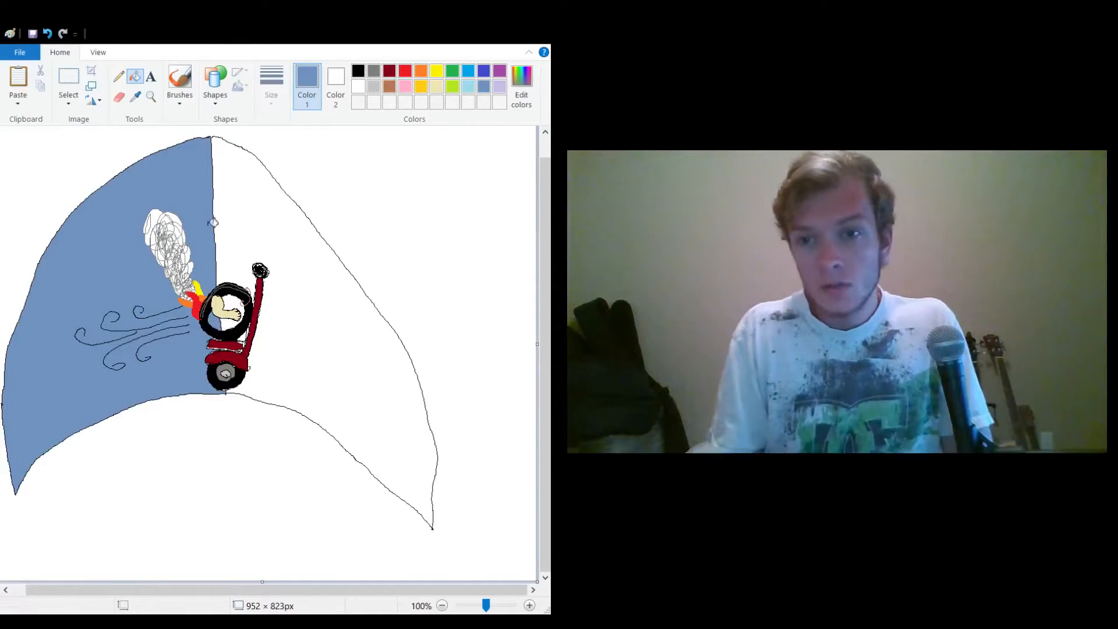
Fill the crescent's right half and the empty area to the right of the arm inside the ring with turquoise.
click(468, 88)
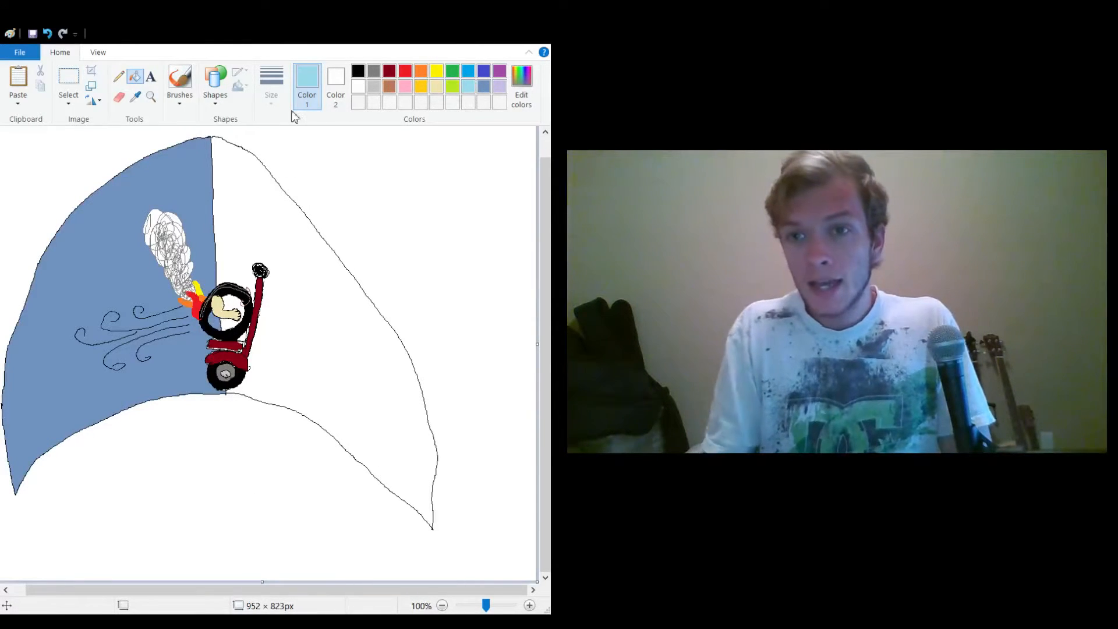
click(472, 71)
click(287, 236)
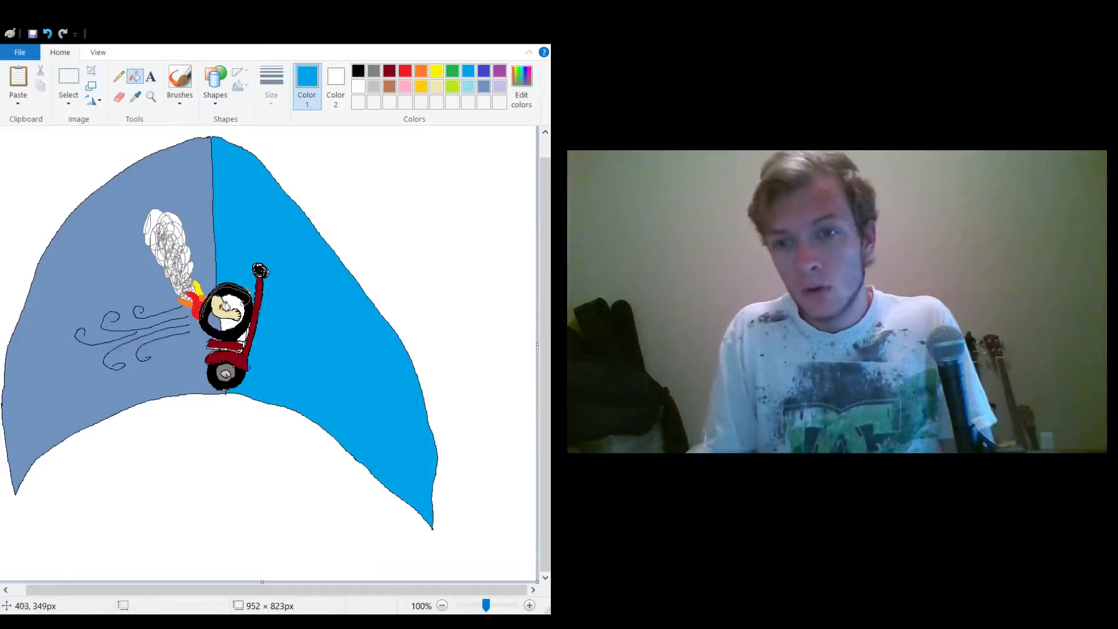
click(236, 322)
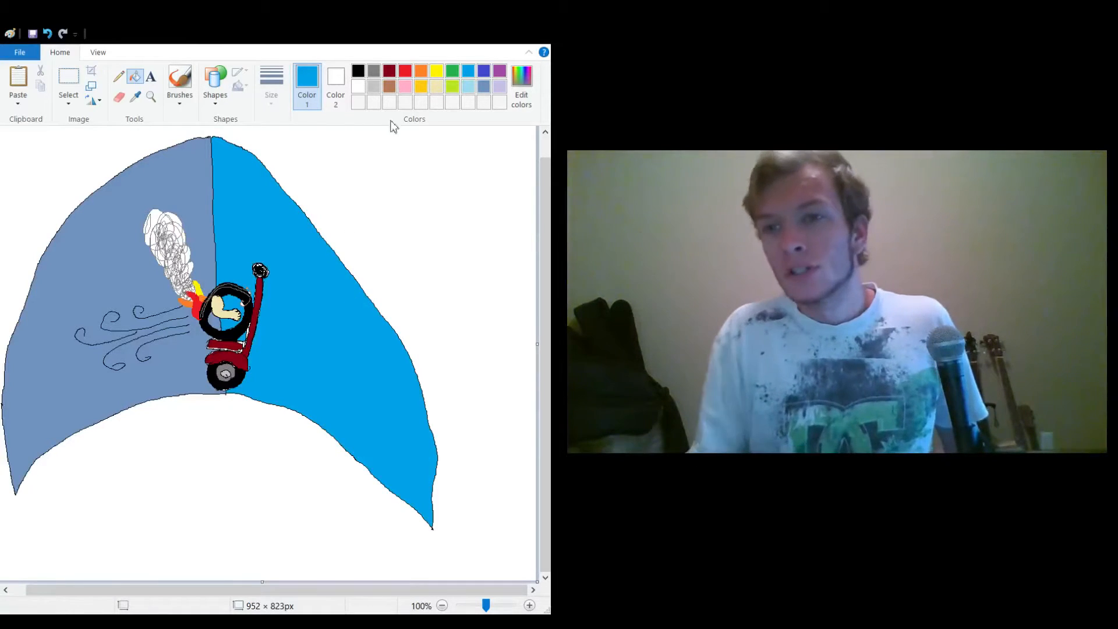
Draw six five-pointed stars in yellow pencil across the blue-gray half, around the smoke and above the wind lines.
click(437, 70)
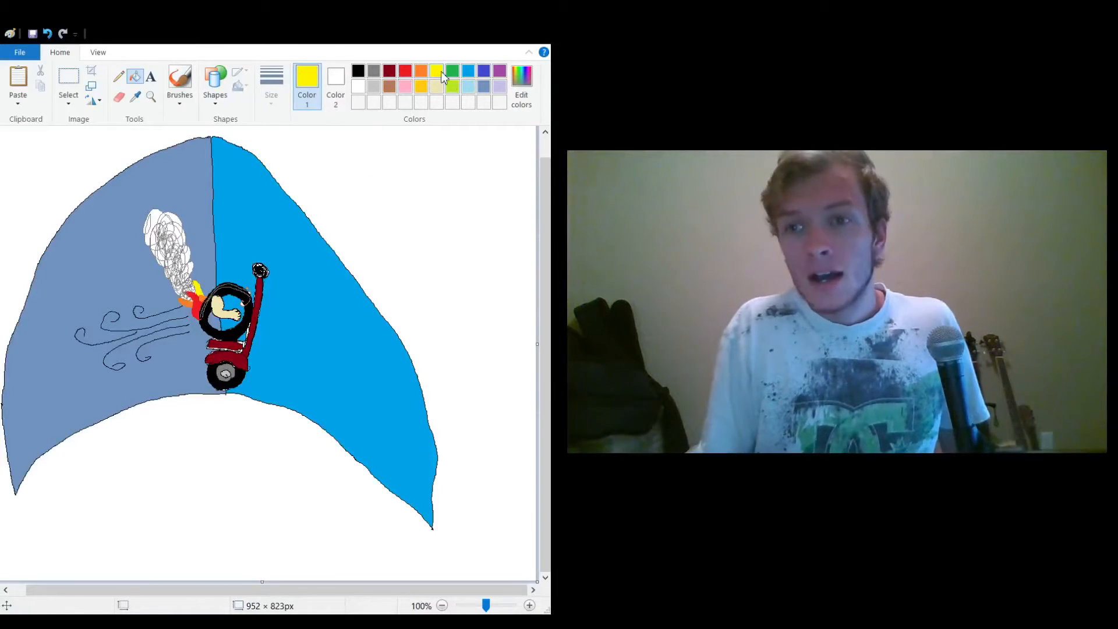
click(118, 77)
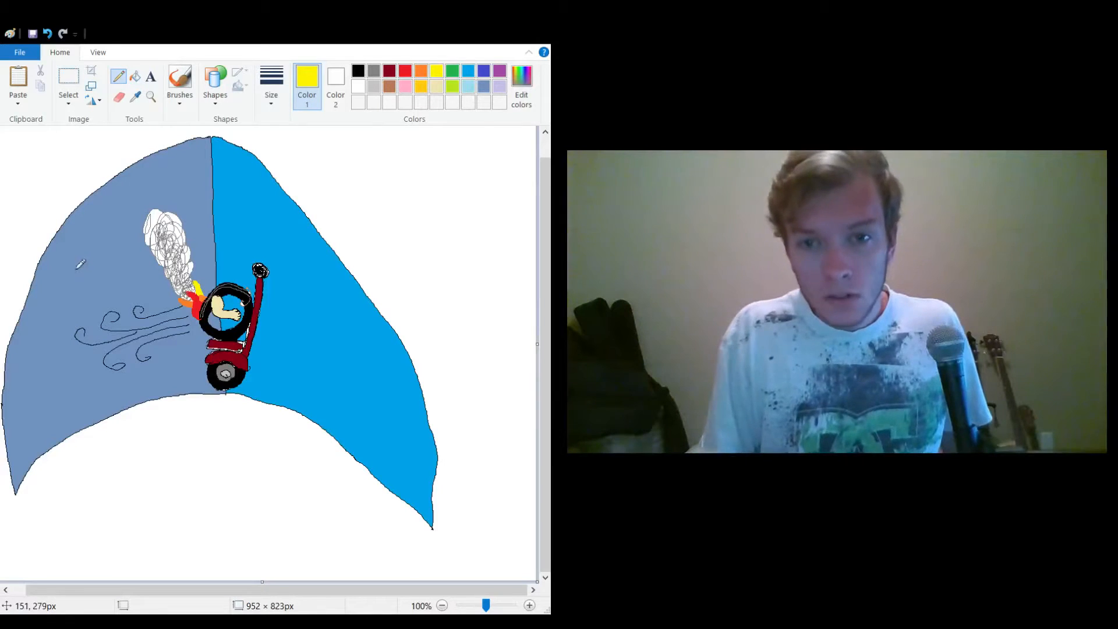
mouse_move(76, 268)
mouse_down()
mouse_move(78, 232)
mouse_move(76, 260)
mouse_up()
drag(168, 186, 181, 166)
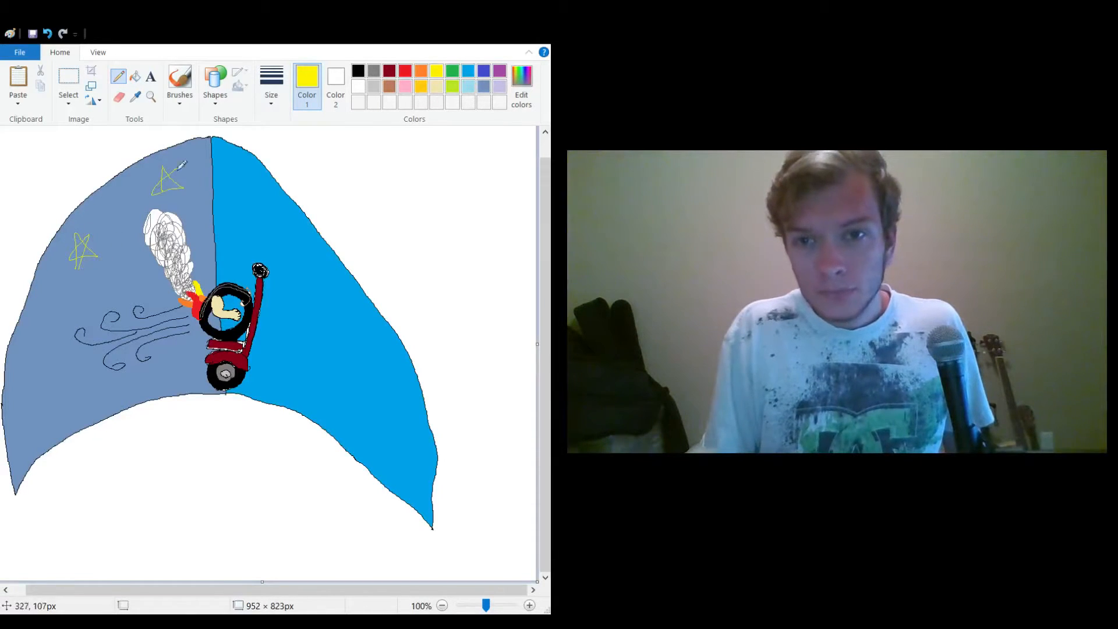
mouse_move(54, 362)
mouse_down()
mouse_move(46, 329)
mouse_move(58, 350)
mouse_up()
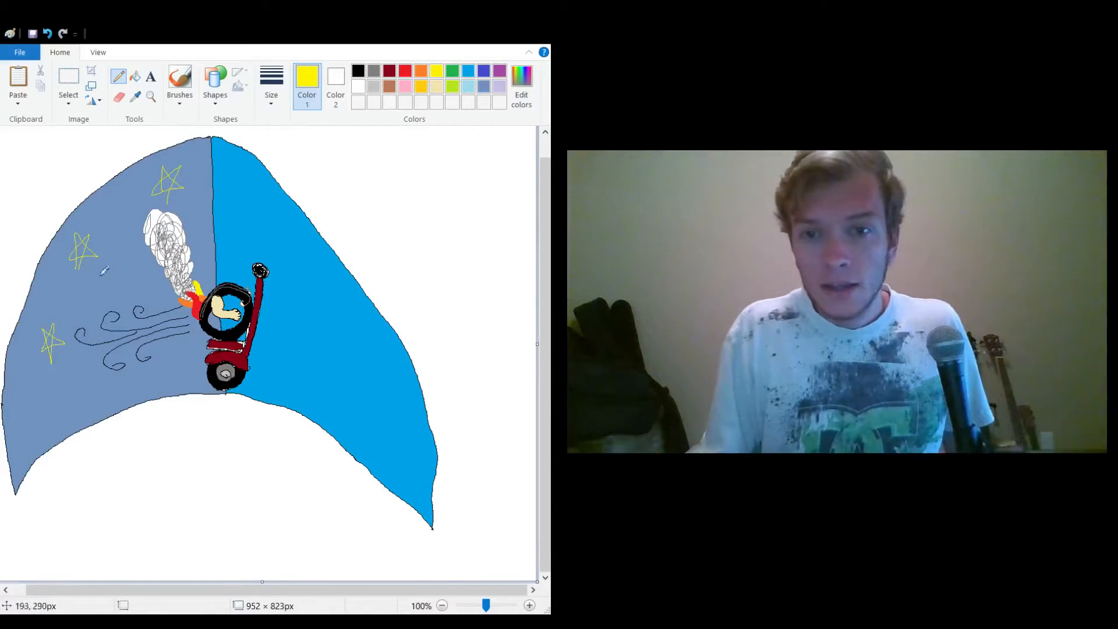
drag(120, 259, 132, 259)
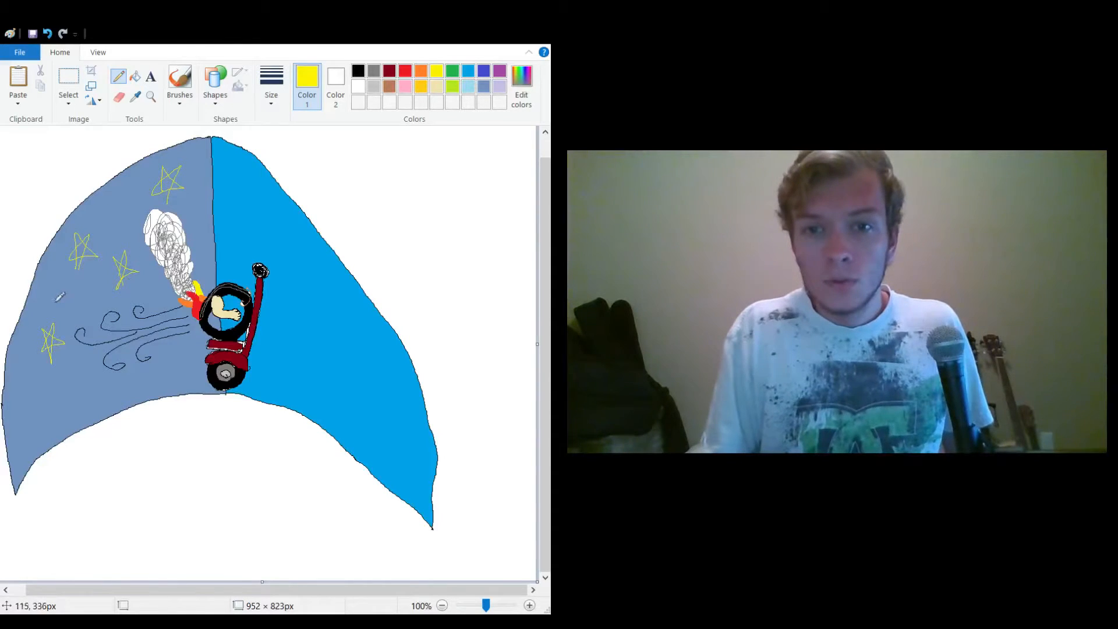
mouse_move(59, 297)
mouse_down()
mouse_move(49, 288)
mouse_move(58, 300)
mouse_up()
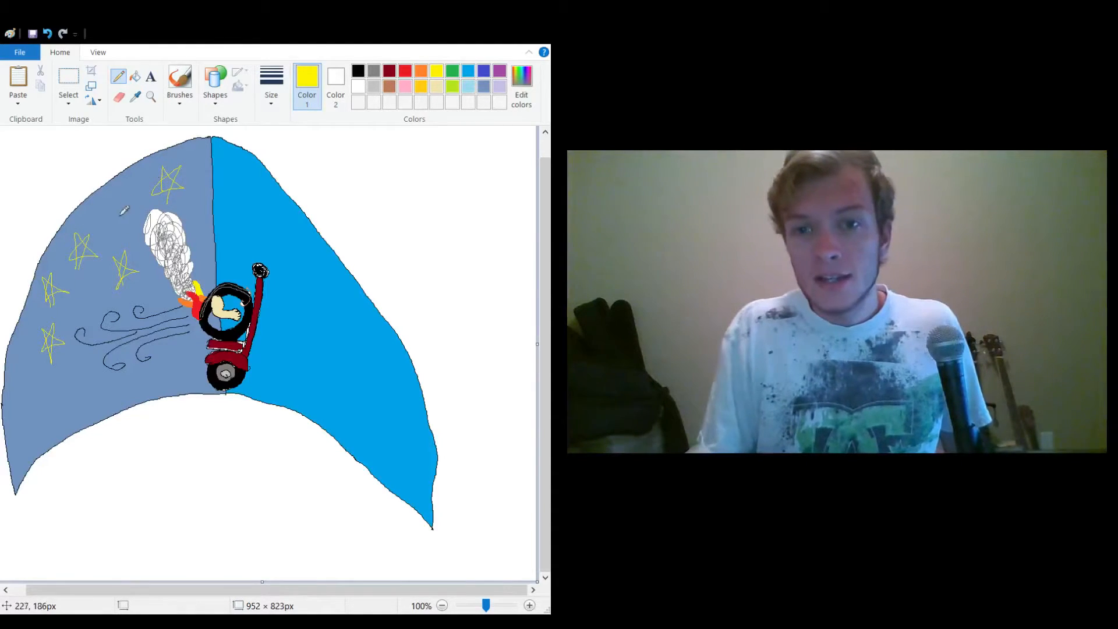
mouse_move(124, 211)
mouse_down()
mouse_move(140, 192)
mouse_move(126, 201)
mouse_up()
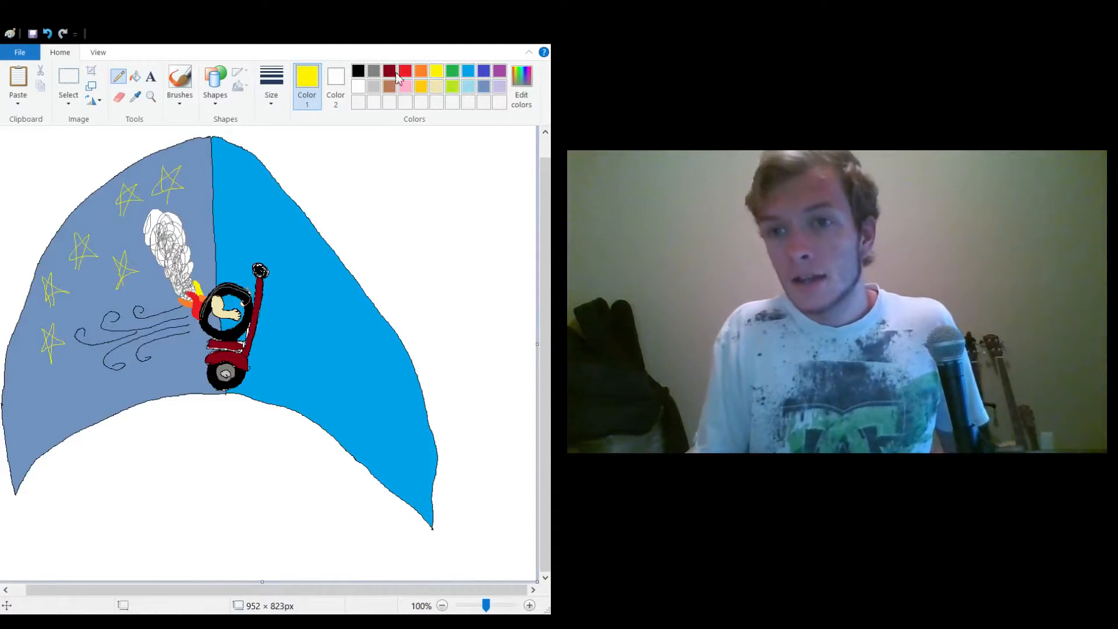
Draw a small crescent moon in white pencil below the lowest star and fill it with white.
click(359, 87)
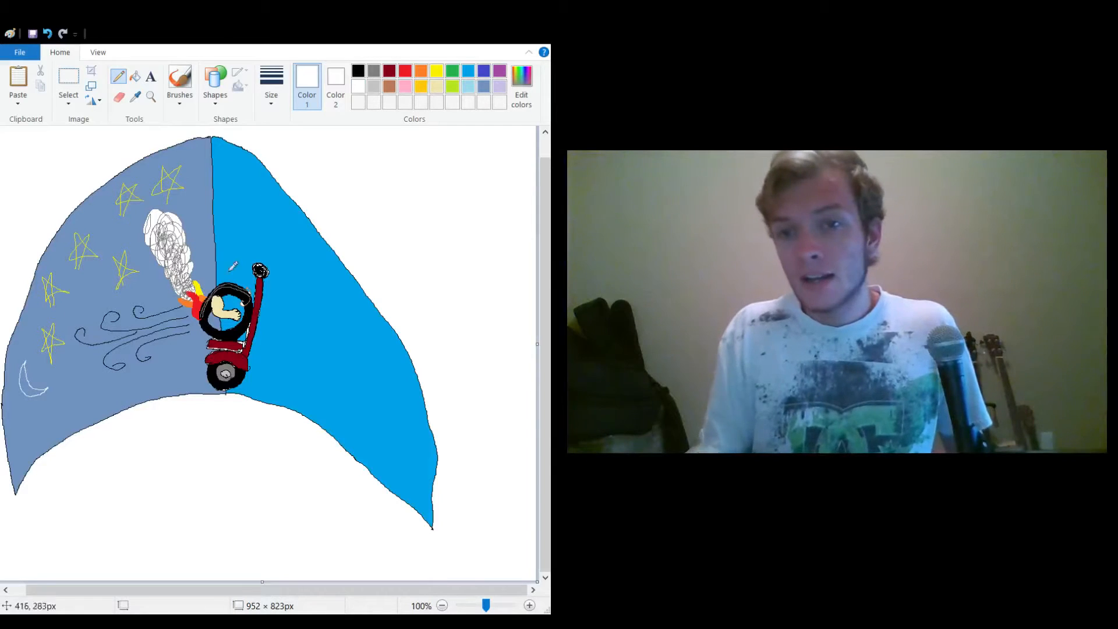
click(135, 76)
click(30, 383)
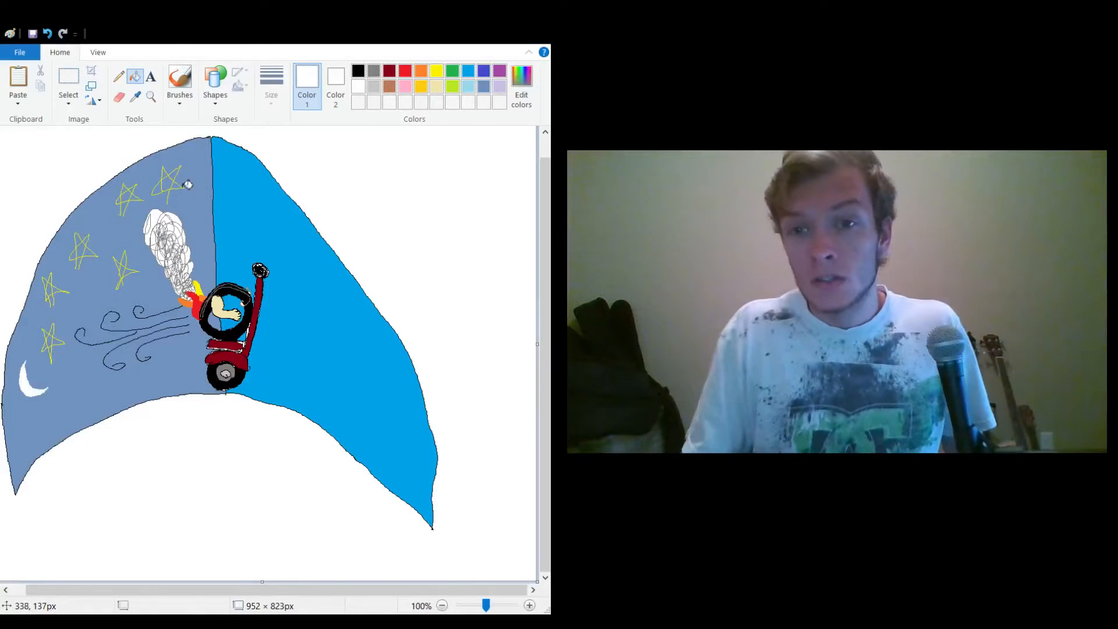
Touch up the star beside the smoke and outline an eight-pointed sun above the red pole on the blue half, both in yellow pencil.
click(436, 71)
click(119, 76)
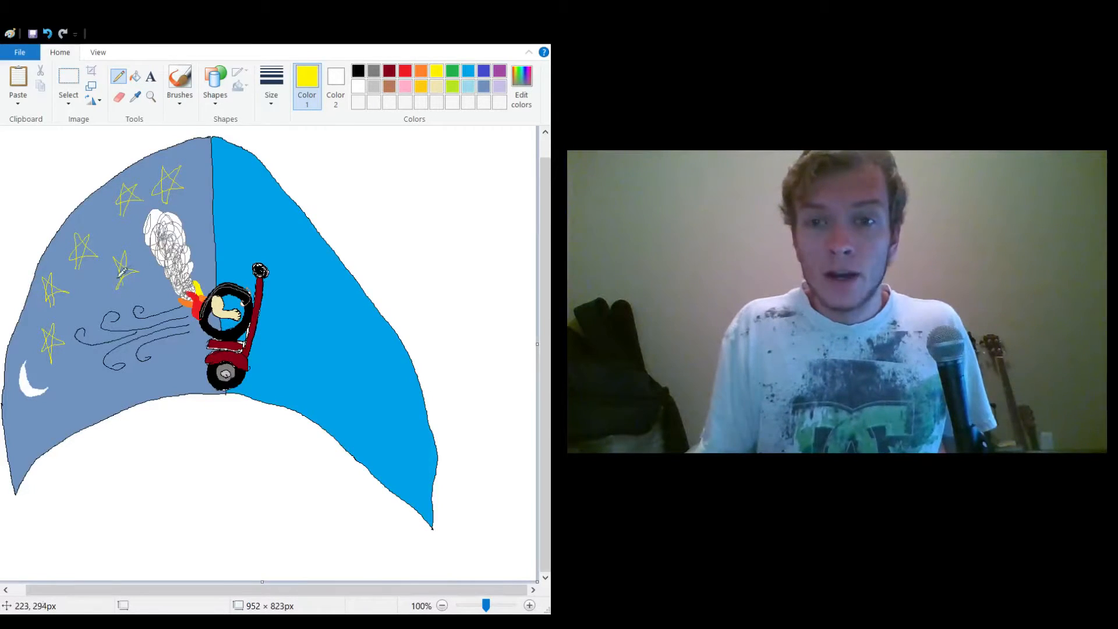
click(358, 71)
click(135, 76)
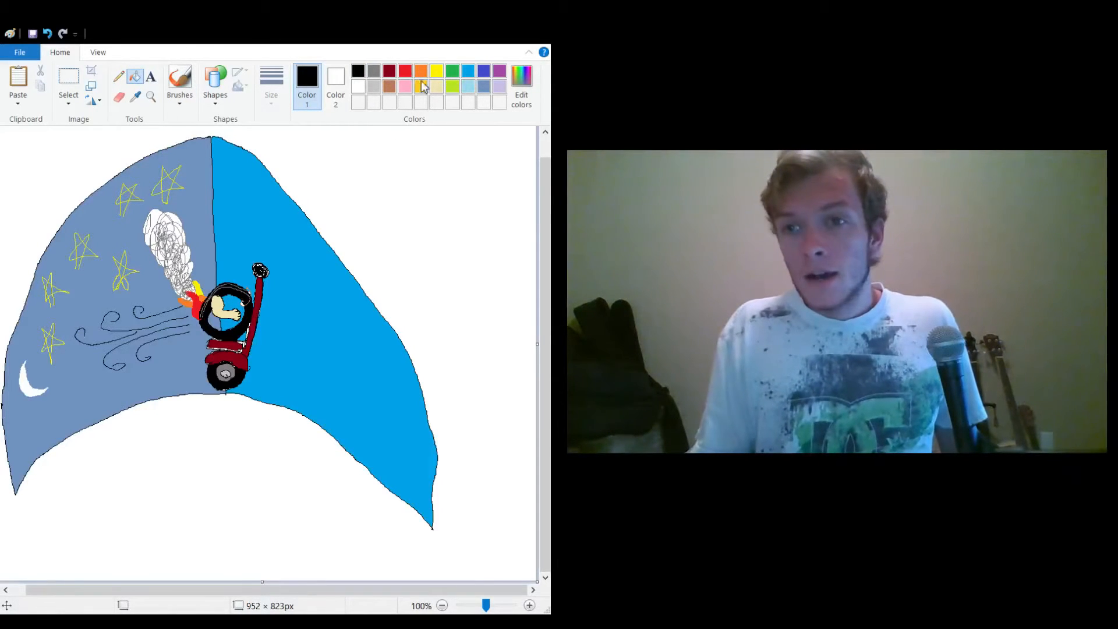
click(437, 72)
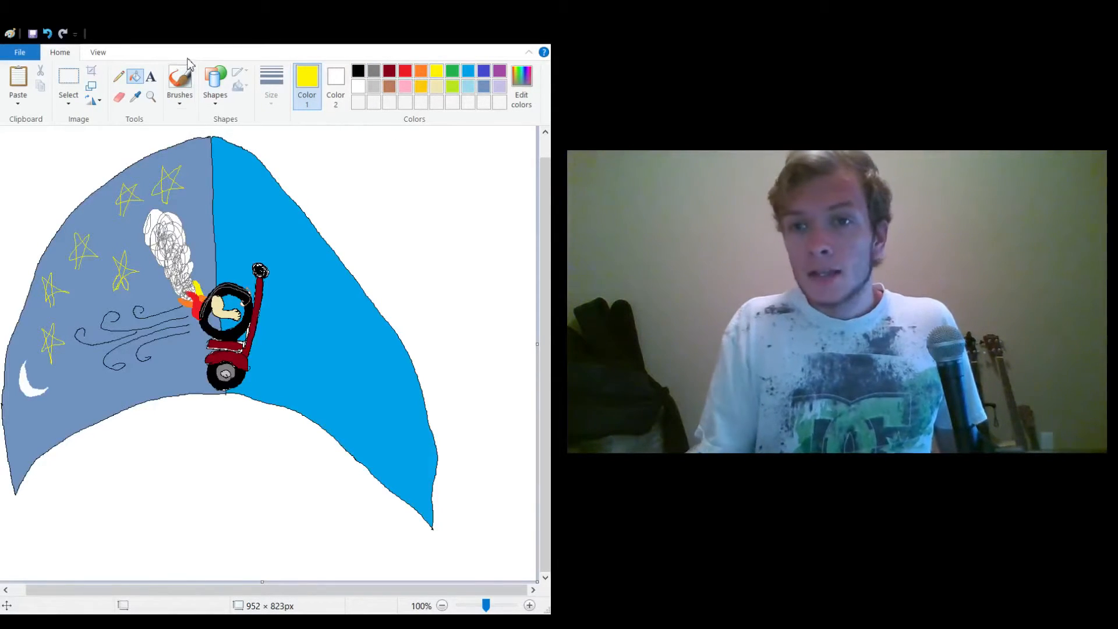
click(118, 77)
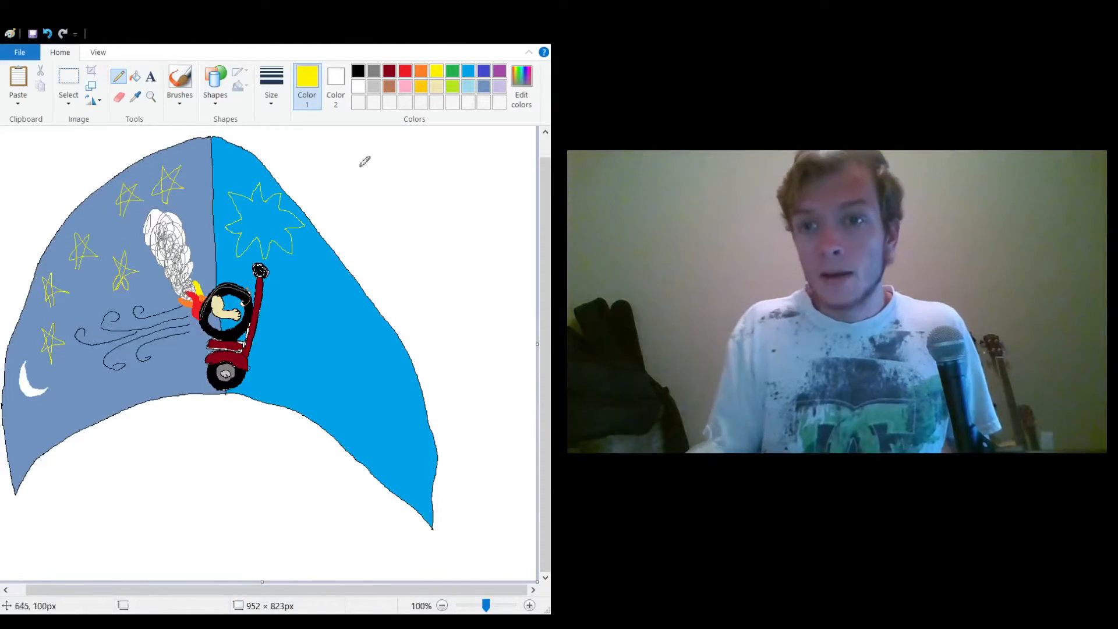
Try to fill the sun outline with yellow and undo the fill.
click(421, 71)
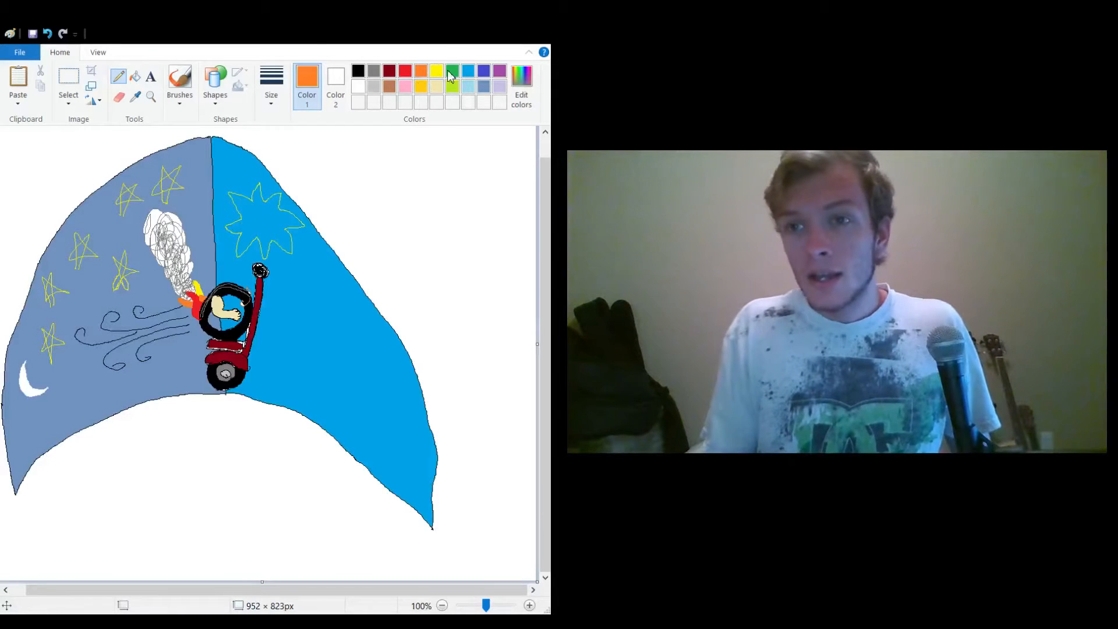
click(133, 78)
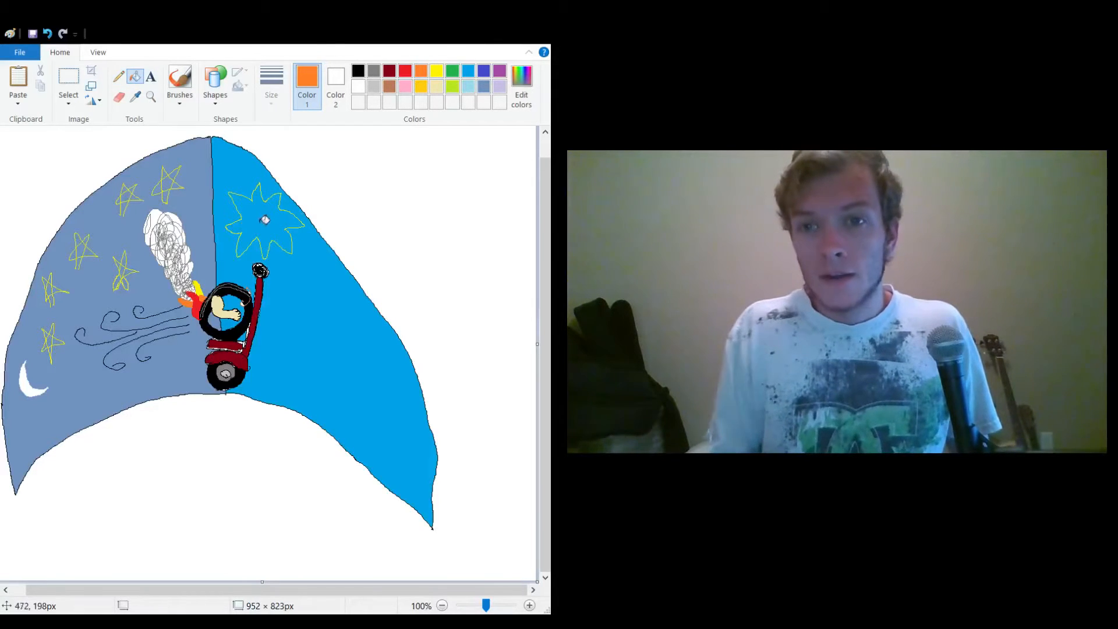
click(436, 72)
click(283, 240)
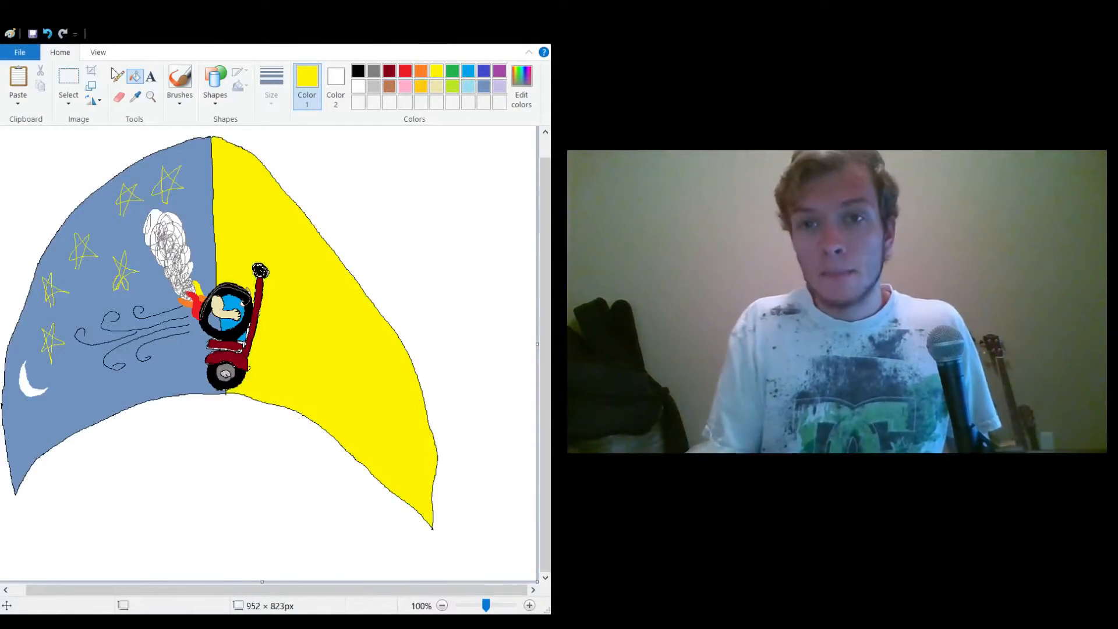
click(49, 35)
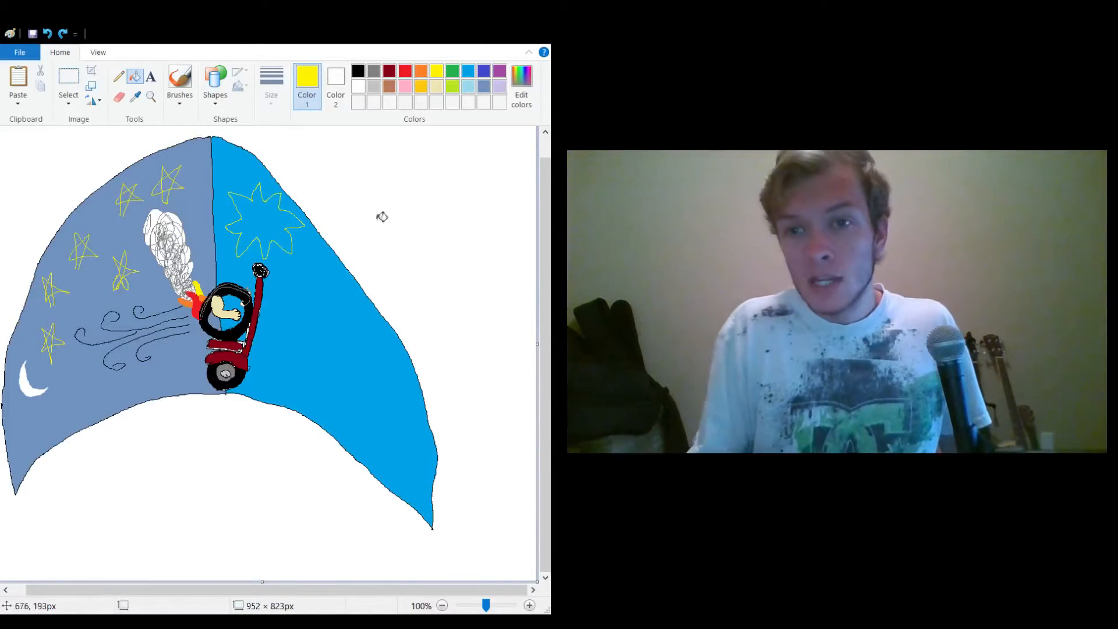
Inspect the sun outline's left tip for gaps, retry the yellow fill inside it, and undo it.
click(529, 605)
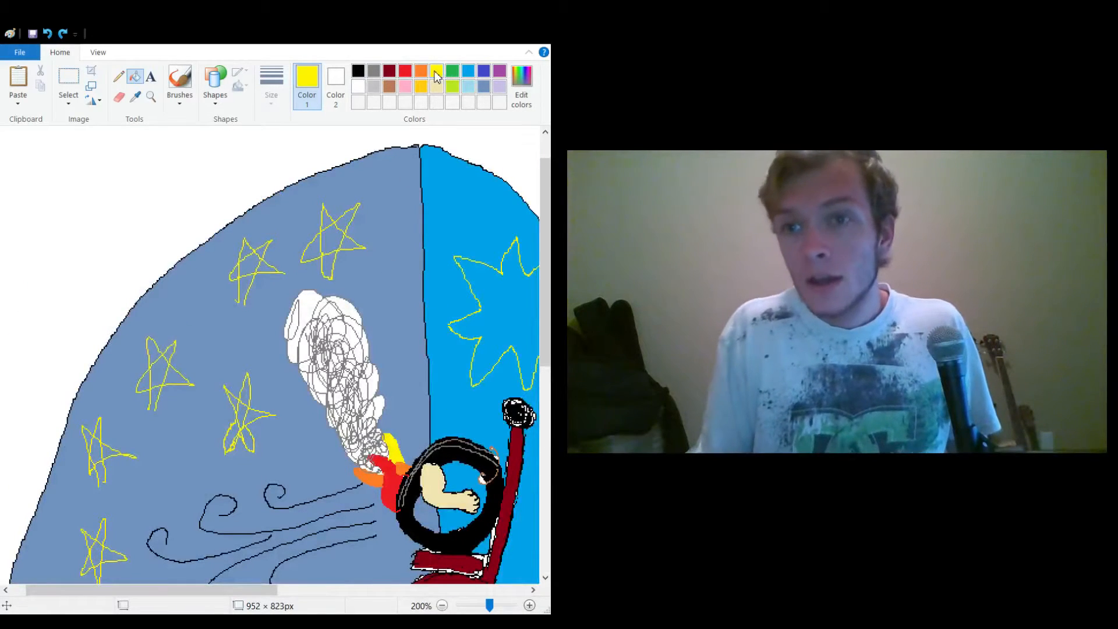
click(120, 79)
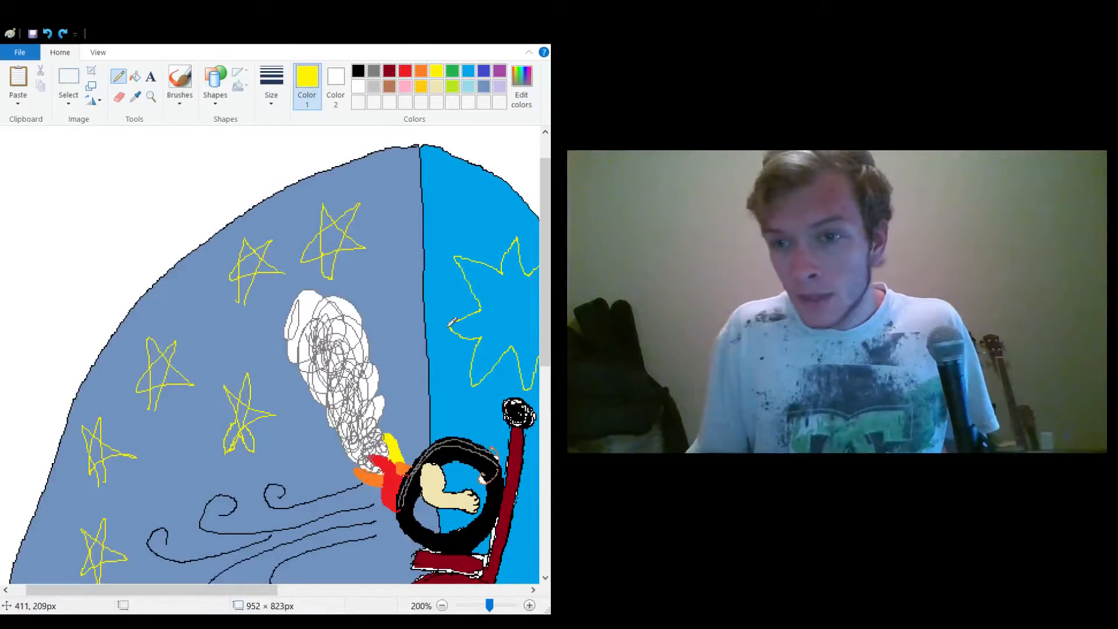
click(442, 605)
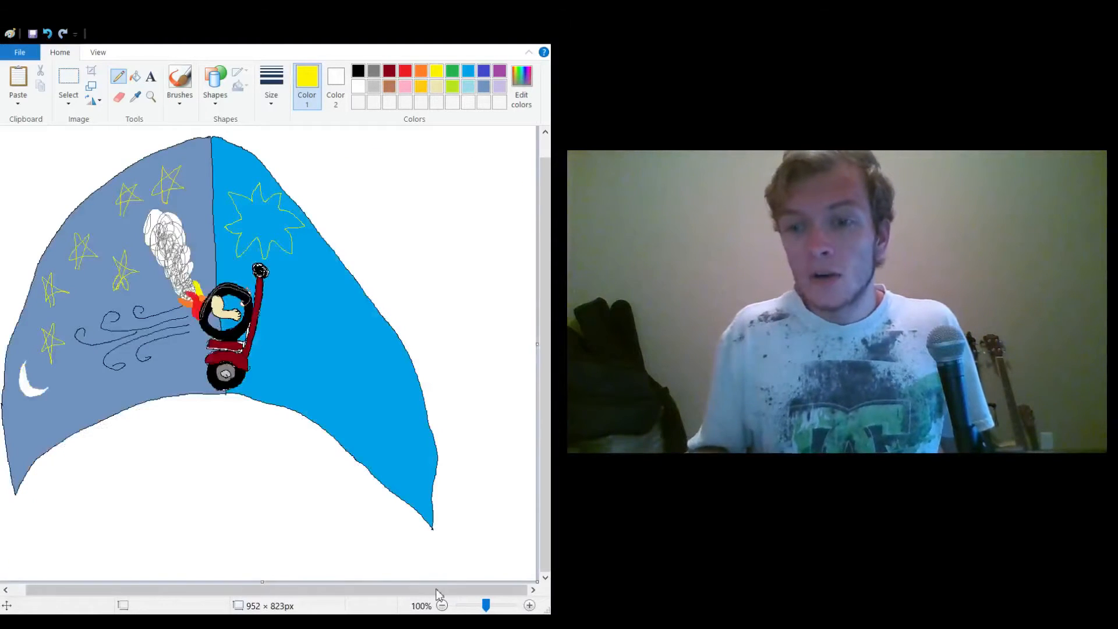
click(135, 78)
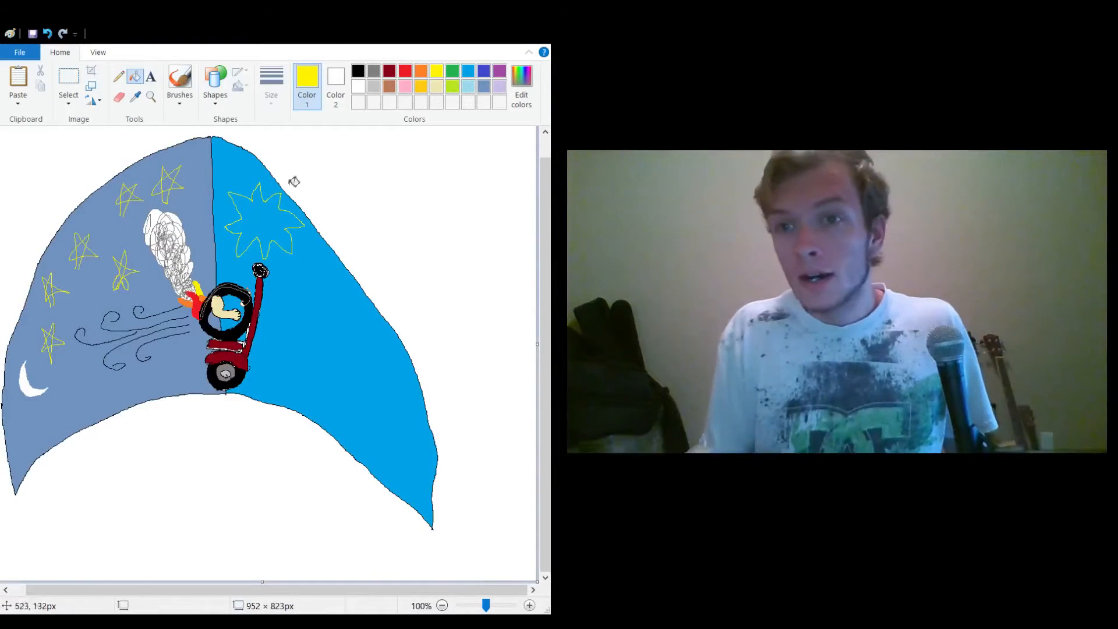
click(261, 233)
click(47, 34)
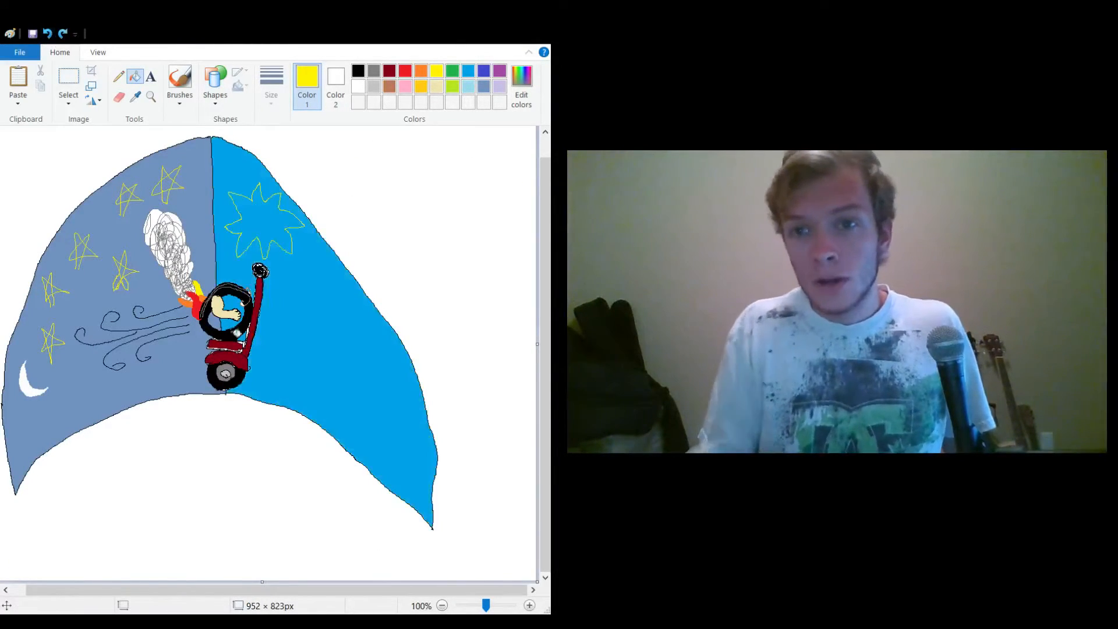
Check the whole sun outline up close, try the yellow fill once more, and undo it.
click(529, 606)
click(529, 606)
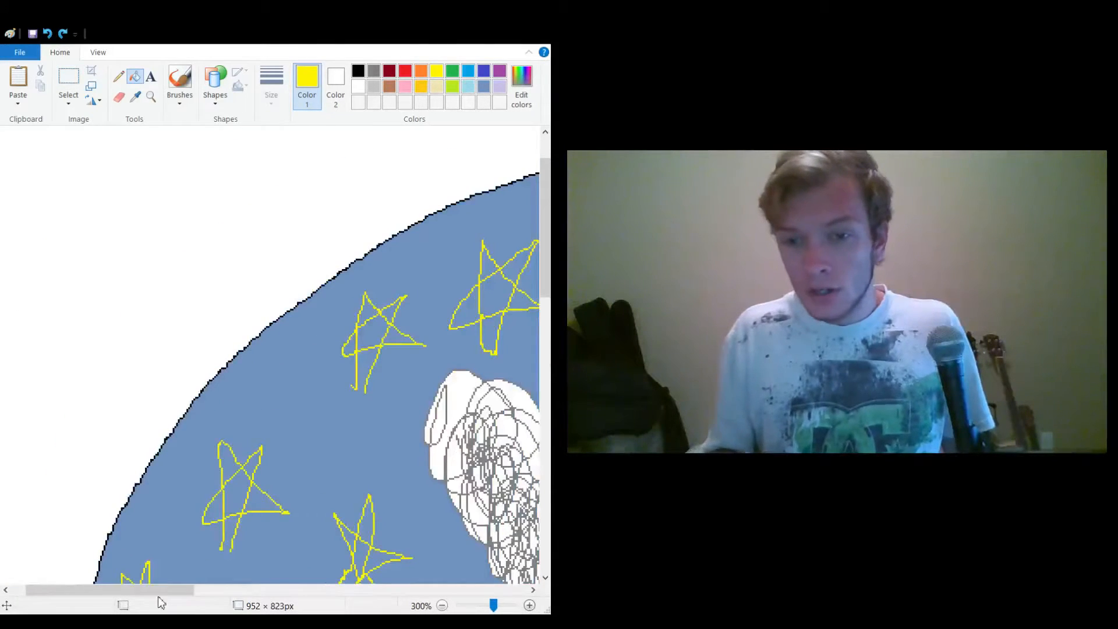
drag(161, 591, 330, 604)
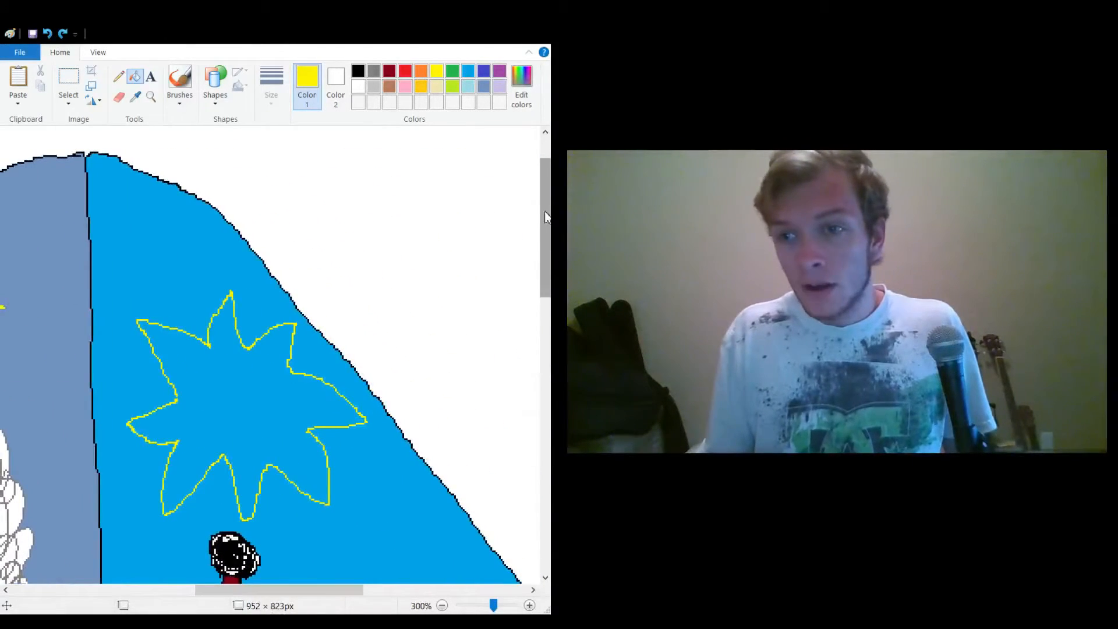
scroll(547, 217, down, 2)
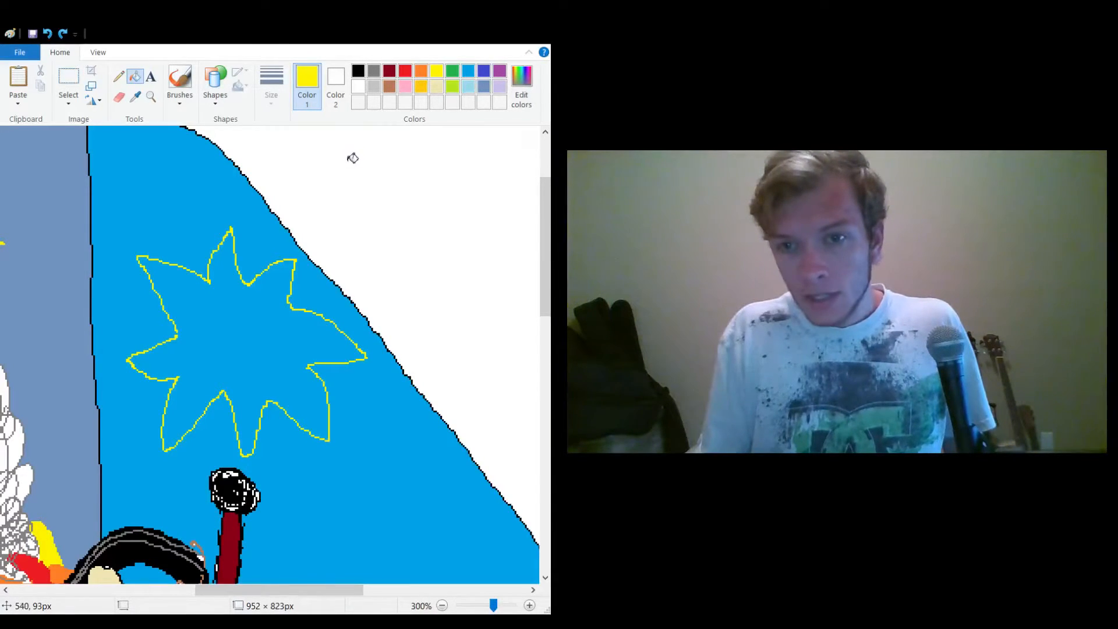
click(247, 347)
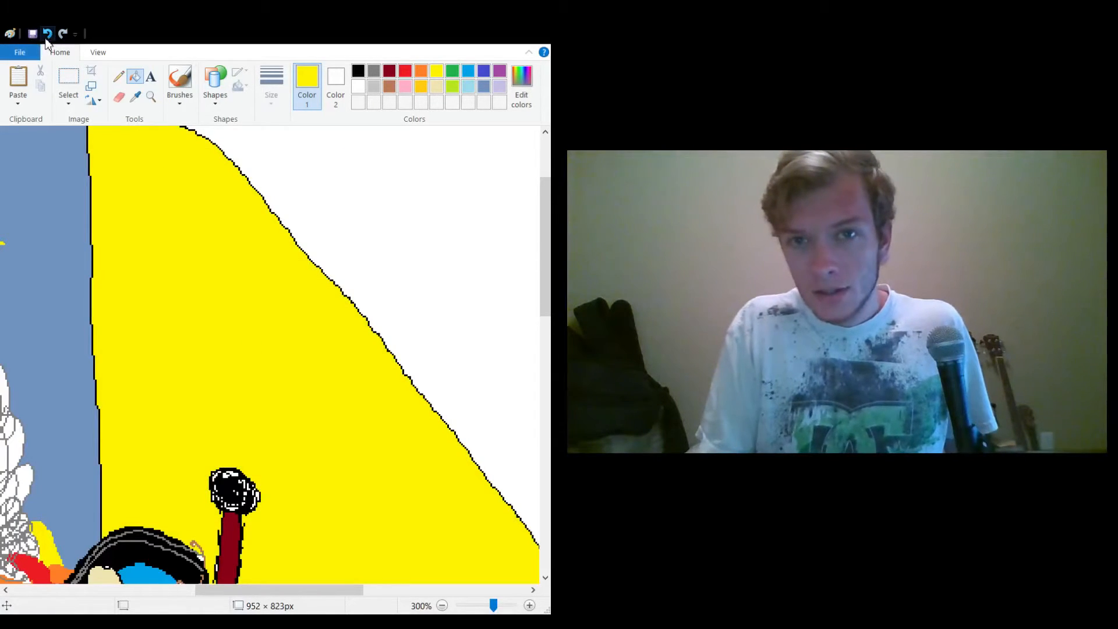
click(48, 33)
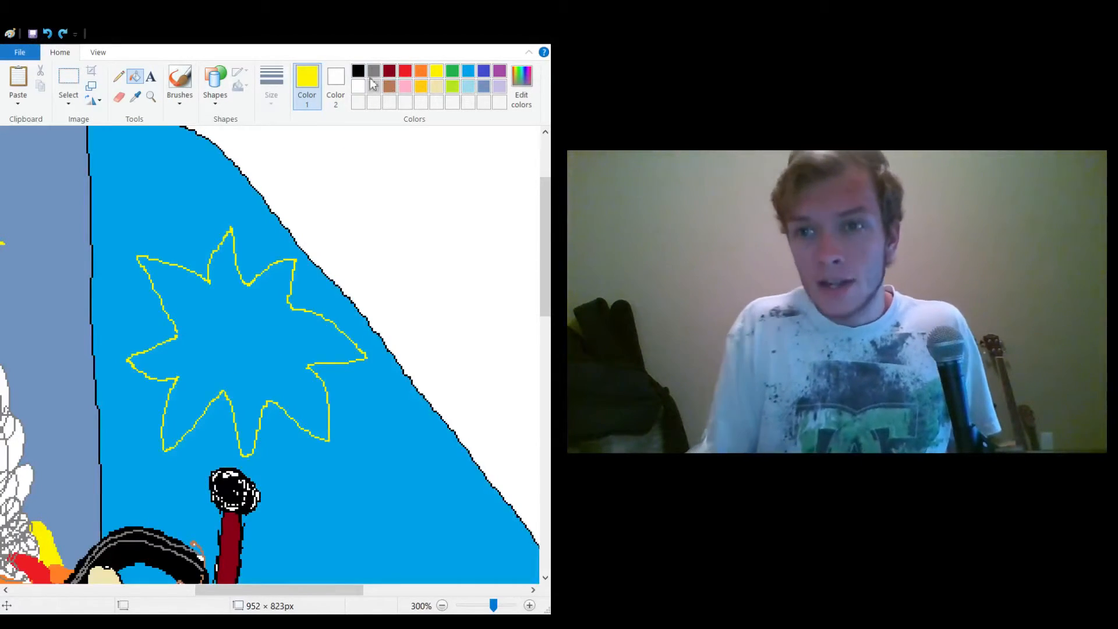
Close the gap at the notch on the sun outline's left side in yellow pencil and fill the sun with yellow.
click(118, 76)
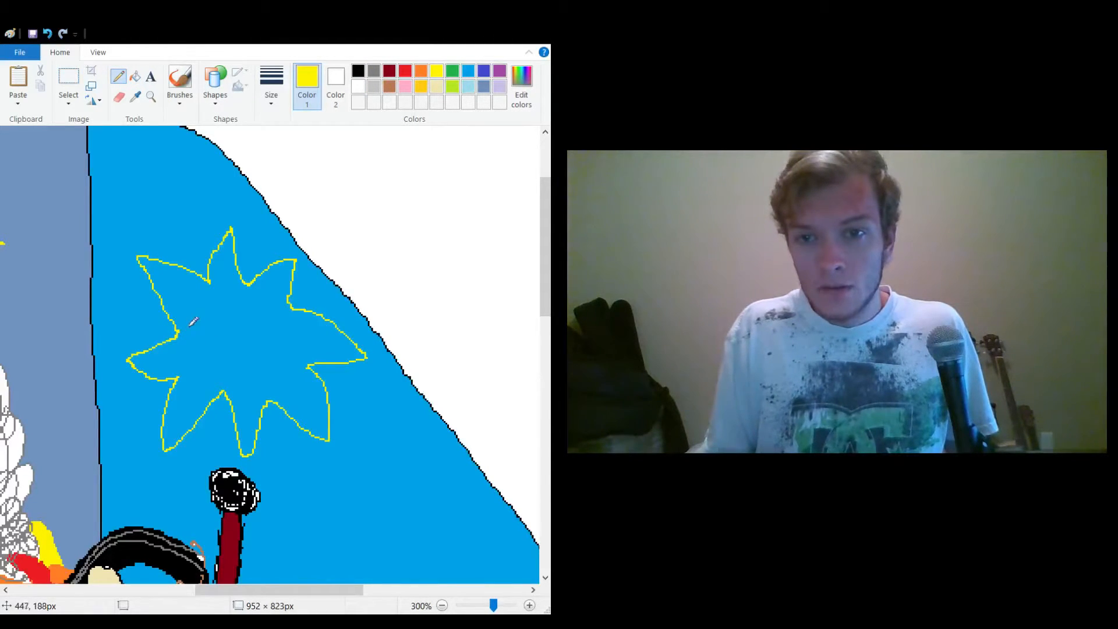
click(134, 76)
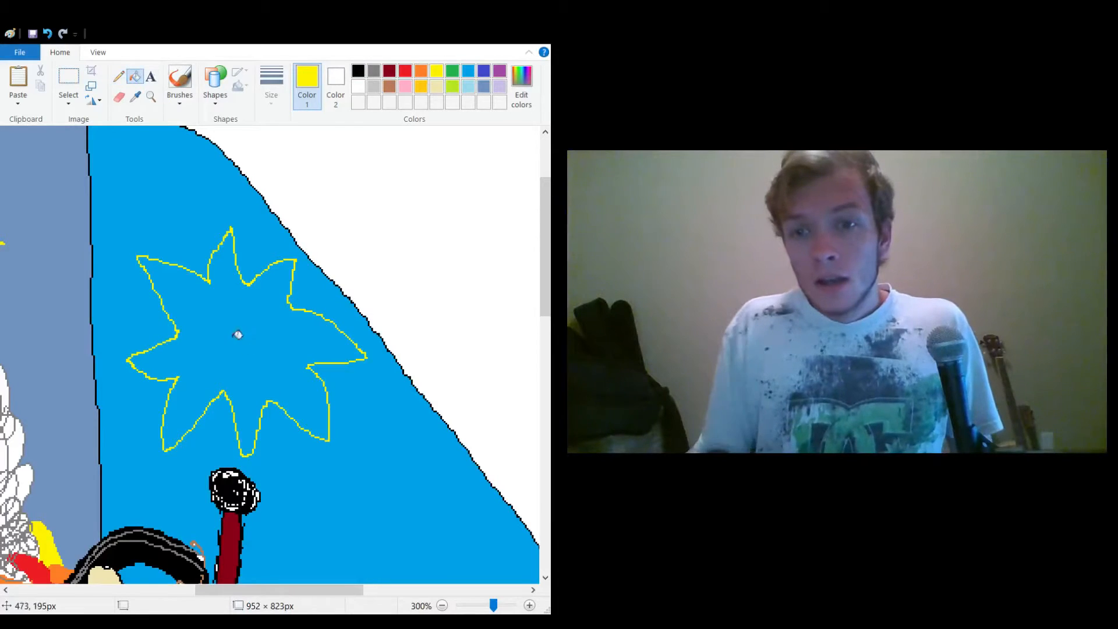
click(237, 334)
Draw a gold circle in pencil at the center of the sun and fill it with gold.
click(421, 71)
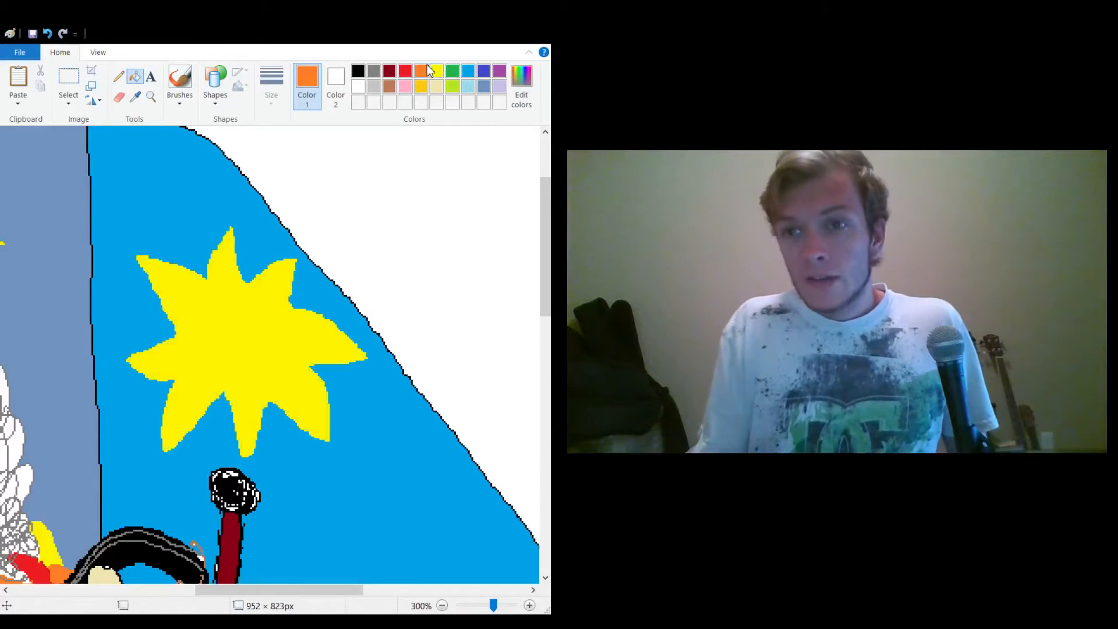
click(118, 77)
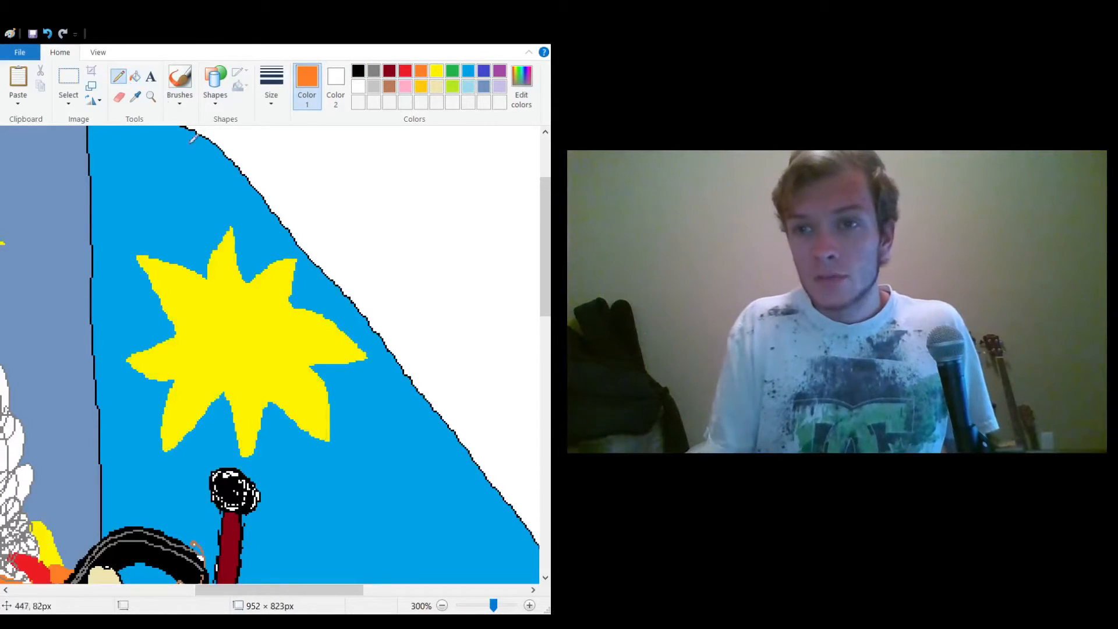
click(420, 86)
mouse_move(268, 382)
mouse_down()
mouse_move(211, 357)
mouse_move(215, 325)
mouse_move(255, 311)
mouse_move(276, 366)
mouse_up()
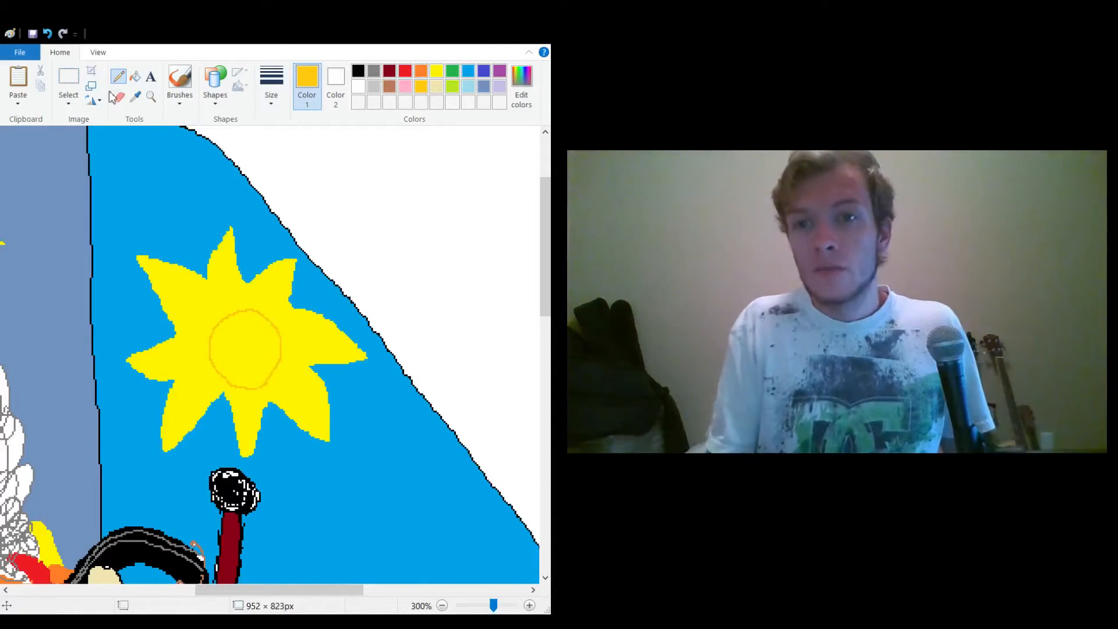
click(134, 76)
click(250, 353)
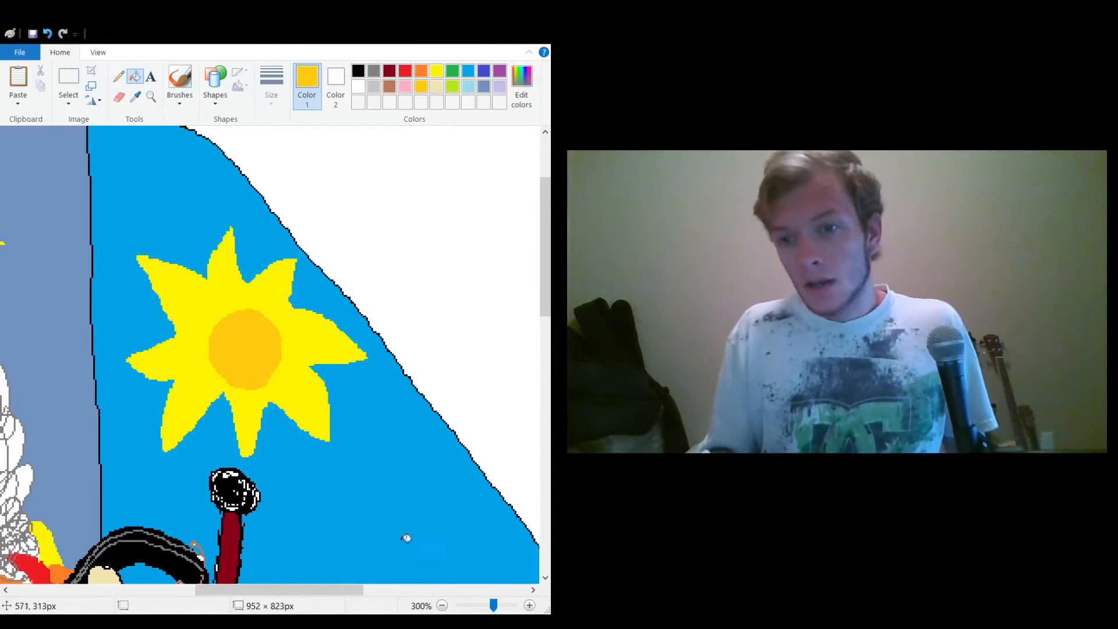
Draw an orange circle around the sun's gold center and fill the ring between them with orange.
click(442, 607)
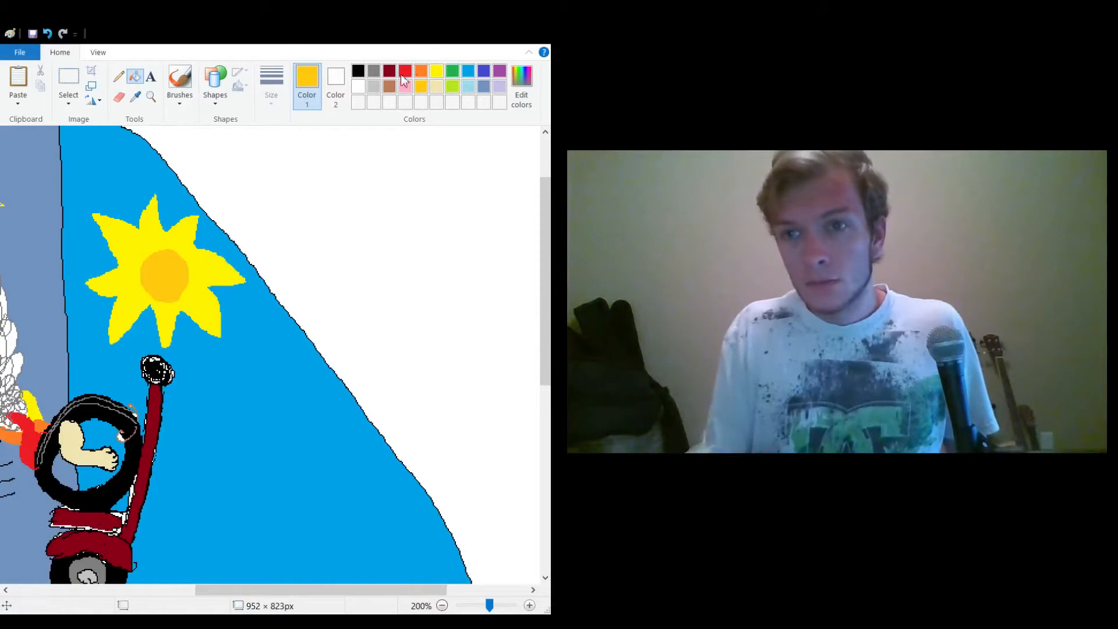
click(422, 74)
click(118, 76)
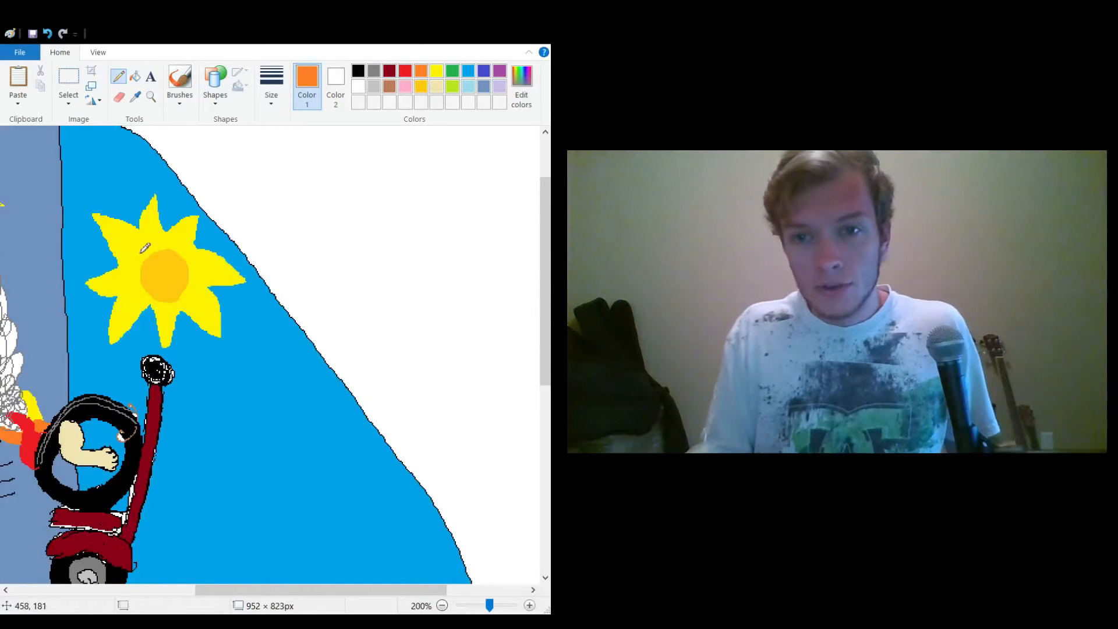
mouse_move(142, 252)
mouse_down()
mouse_move(156, 237)
mouse_move(194, 245)
mouse_move(203, 288)
mouse_move(171, 313)
mouse_move(140, 300)
mouse_move(135, 266)
mouse_up()
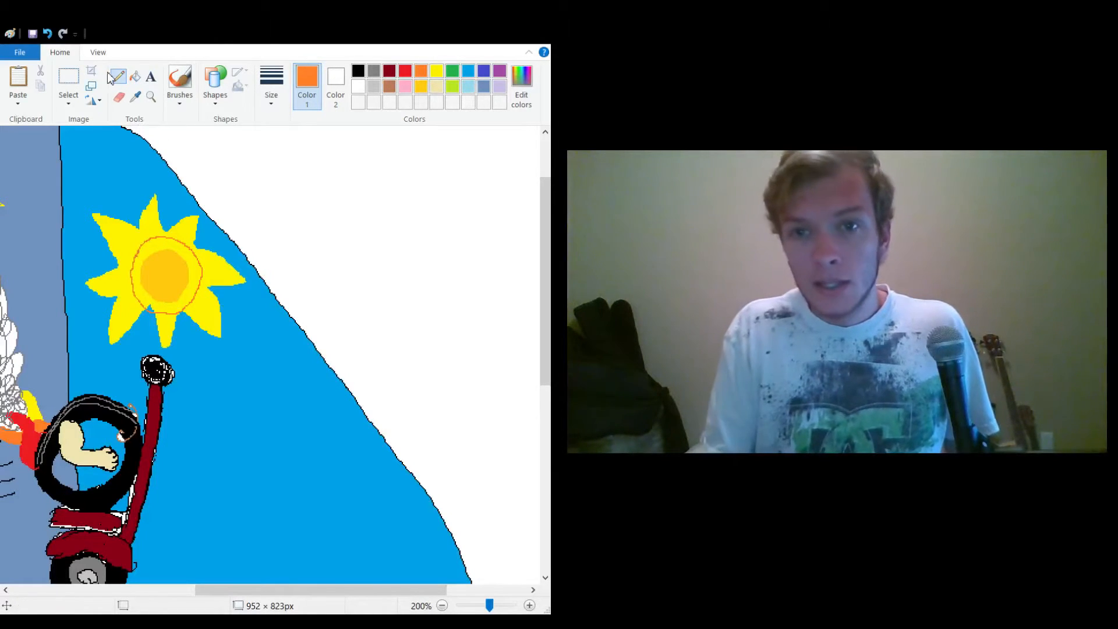
click(134, 77)
click(199, 272)
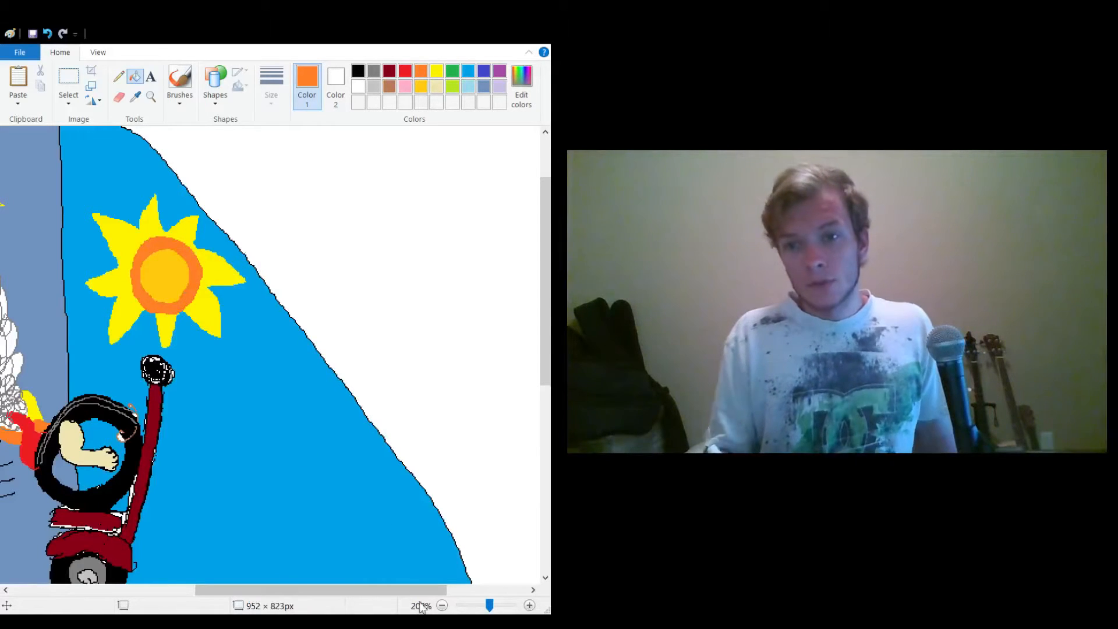
Draw a spiky burst outline in light yellow pencil along the lower edge of the blue half.
click(441, 606)
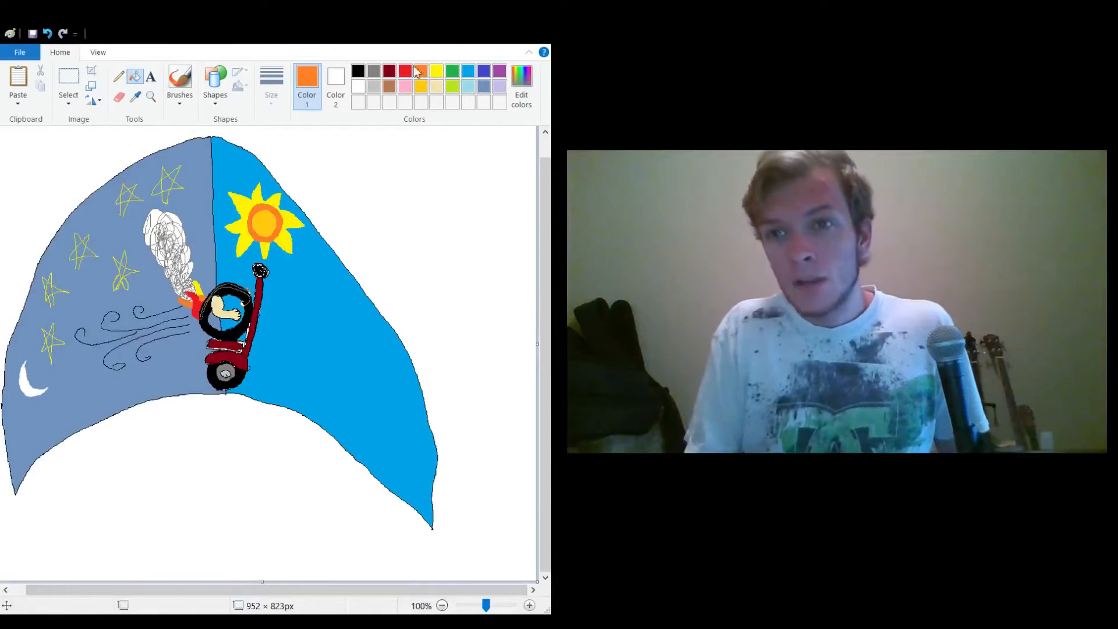
click(118, 76)
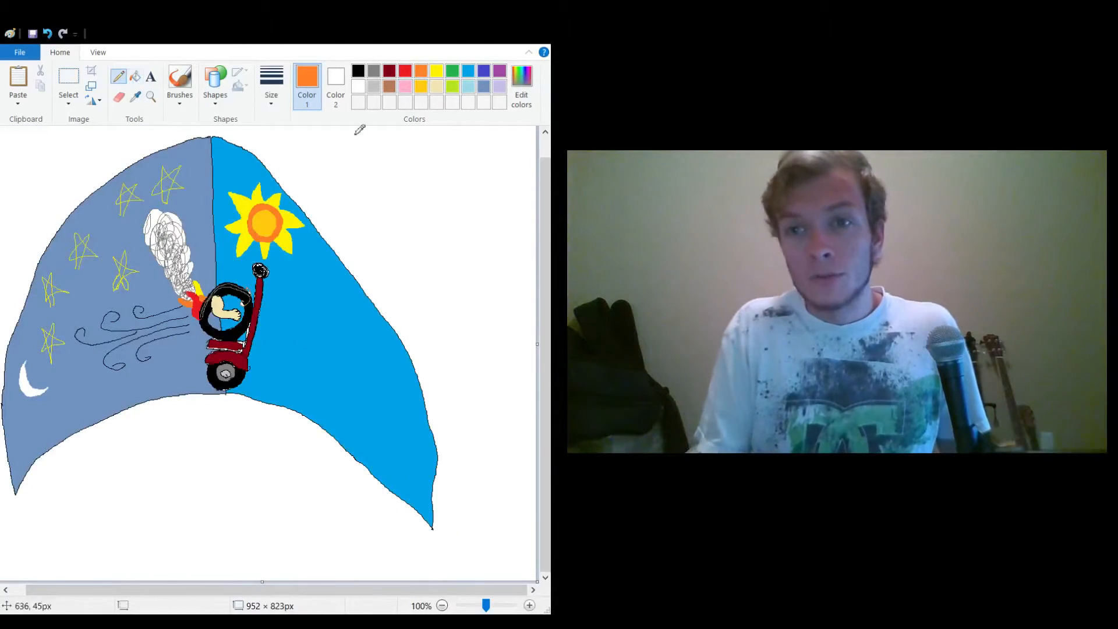
click(436, 86)
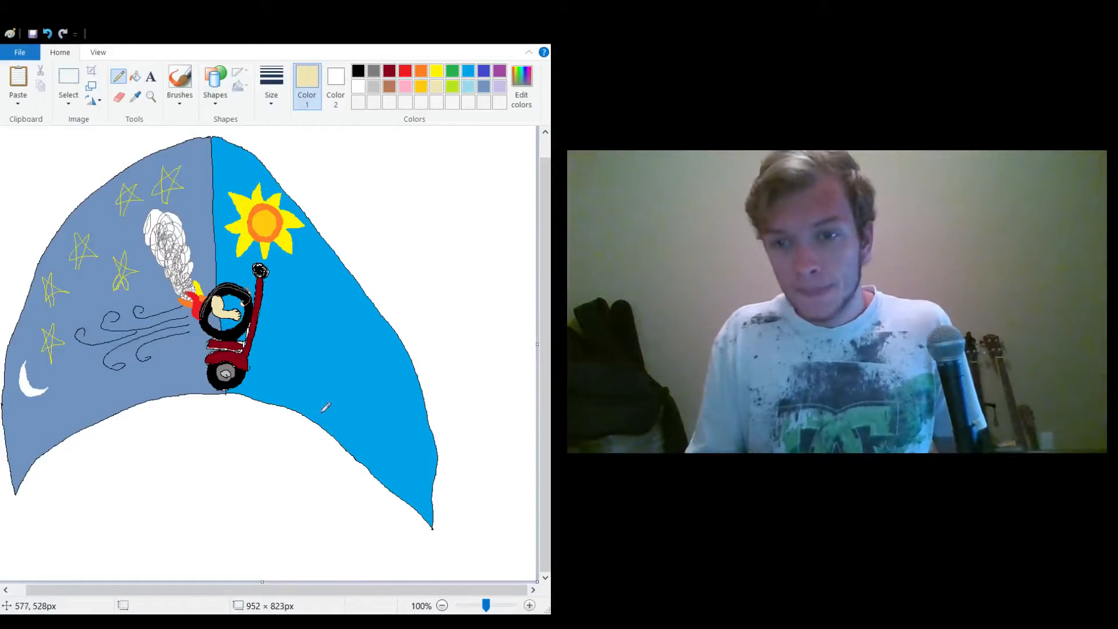
mouse_move(322, 410)
mouse_down()
mouse_move(353, 366)
mouse_move(350, 398)
mouse_move(380, 397)
mouse_move(342, 428)
mouse_up()
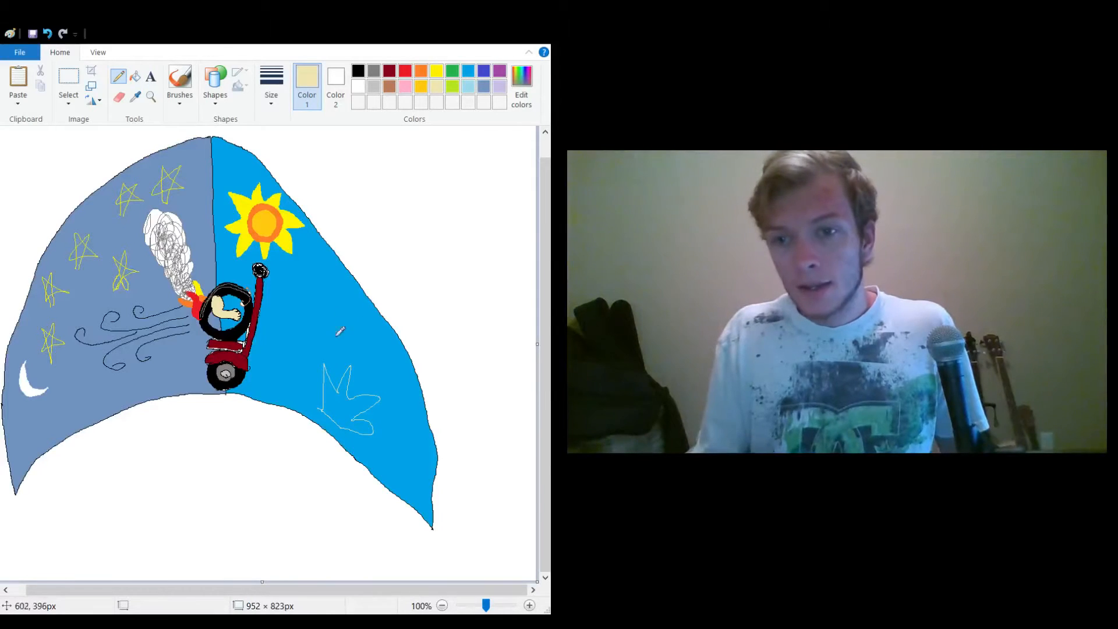
Pencil brown and light yellow spiky outlines above the burst in the blue half, and fill the spikes alternately with light yellow and brown.
click(389, 86)
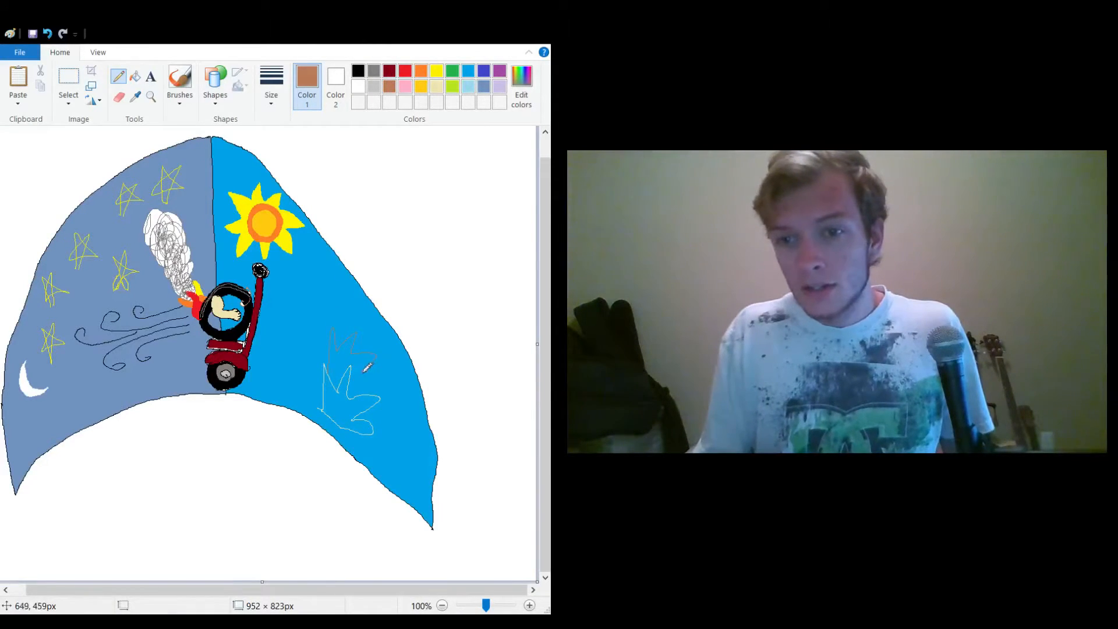
click(438, 87)
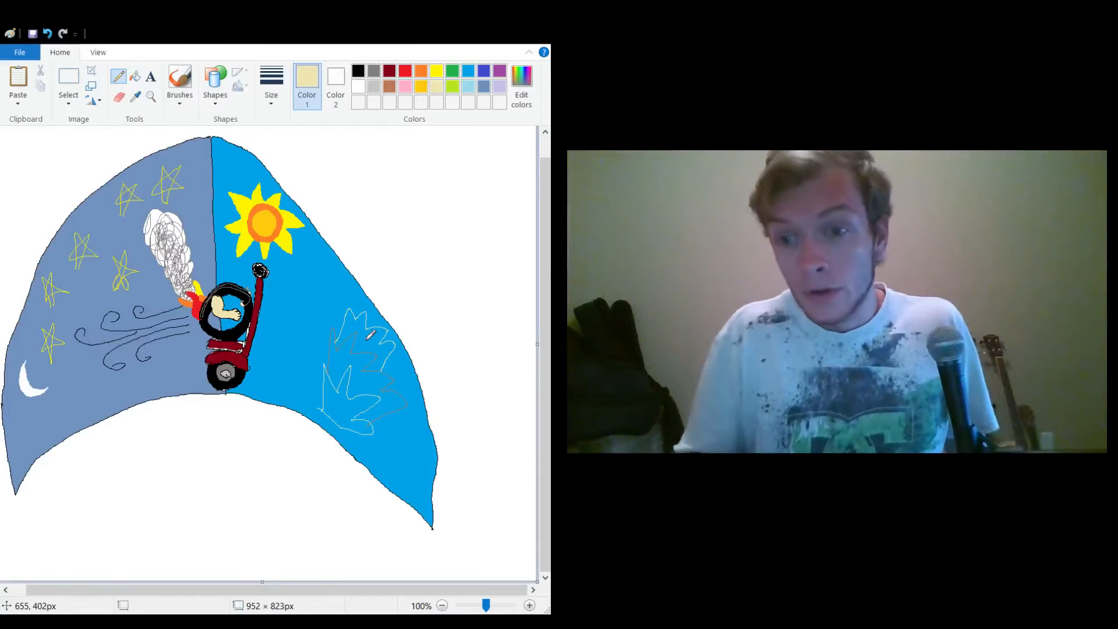
click(135, 77)
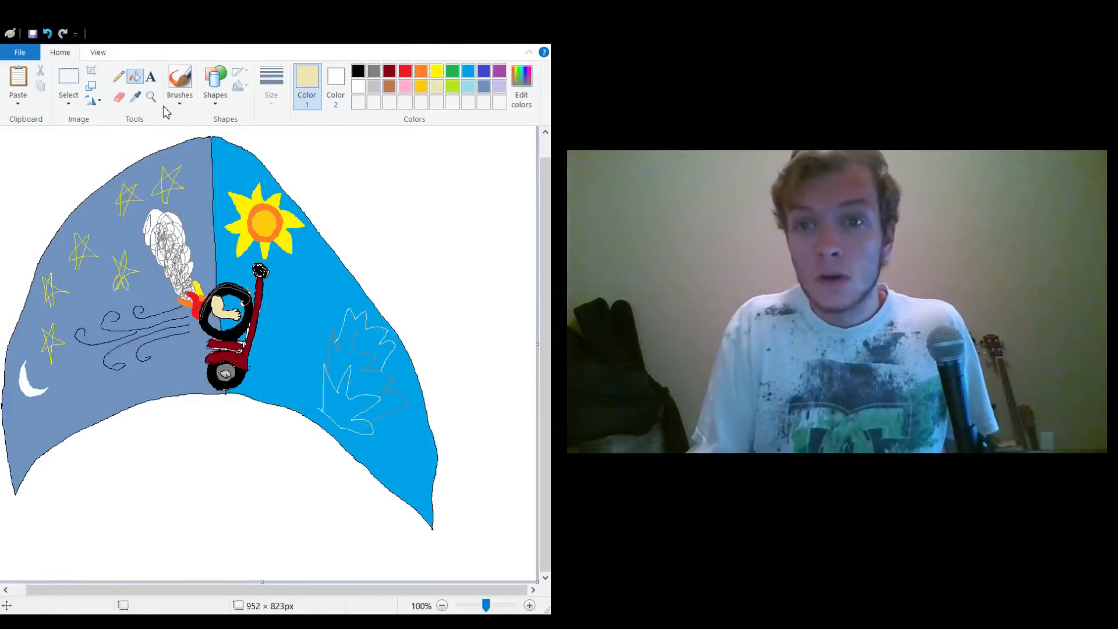
click(377, 389)
click(363, 339)
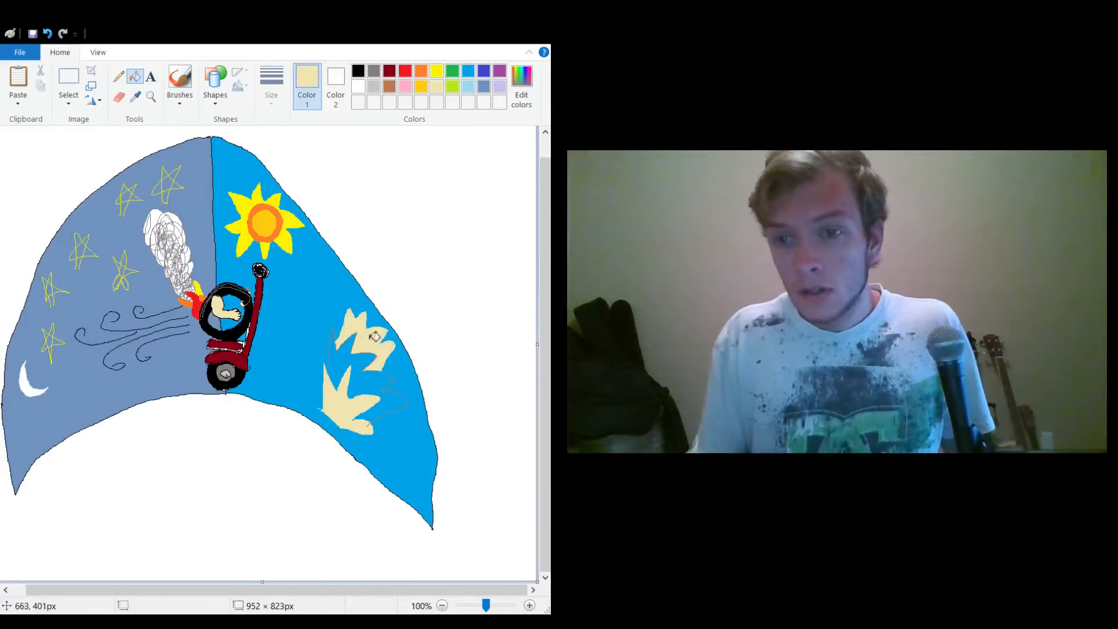
click(389, 86)
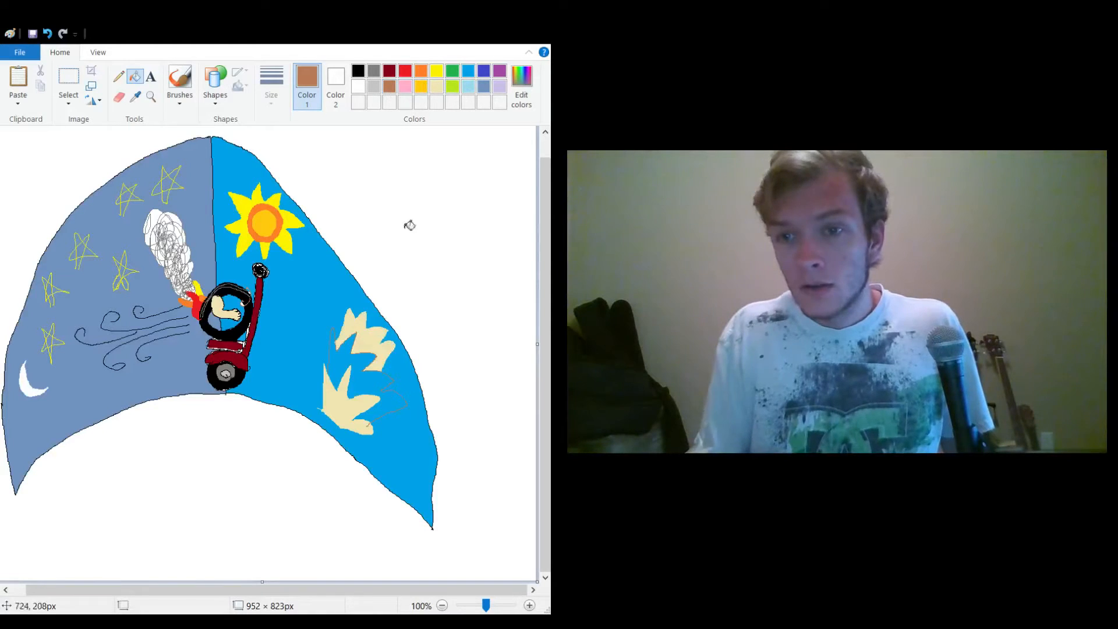
click(343, 371)
Pencil jagged green foliage outlines around the spiky burst along the blue half's outer edge, and add smaller lime outlines beside them.
click(453, 70)
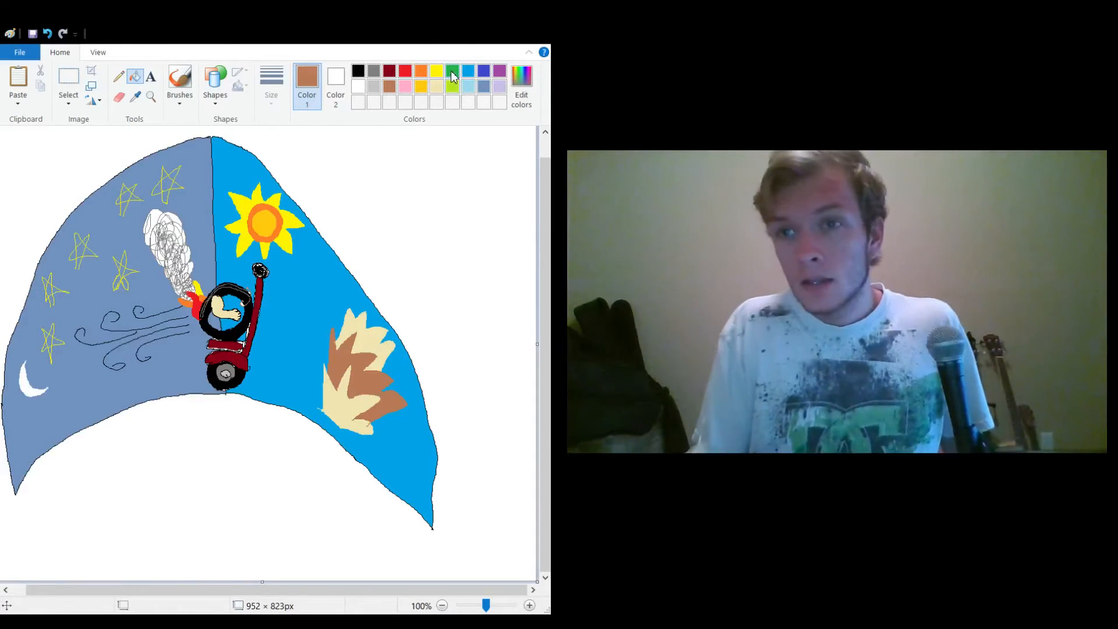
click(119, 81)
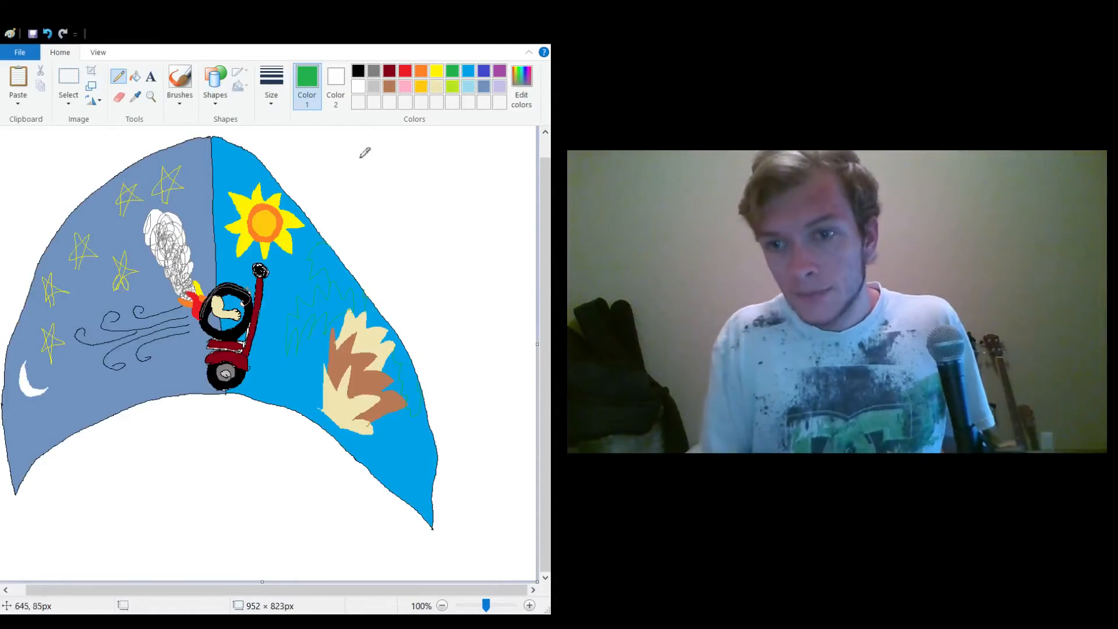
click(454, 87)
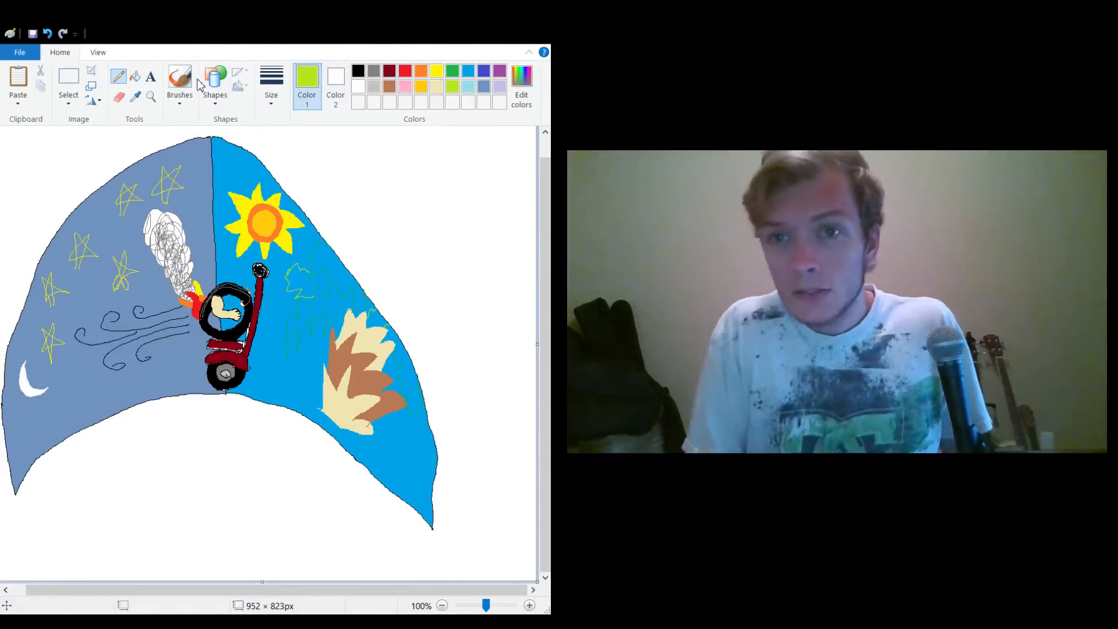
Fill the foliage shapes below the sun and along the blue half's outer edge with green, including the small leftover sliver.
click(135, 76)
click(451, 71)
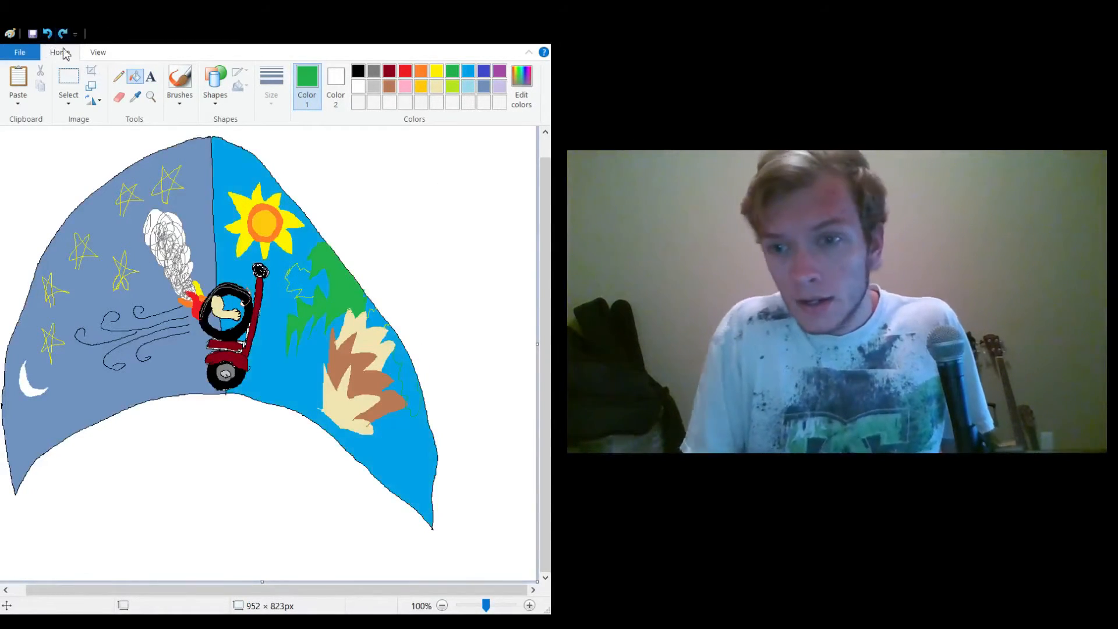
click(529, 606)
click(530, 606)
drag(178, 591, 381, 576)
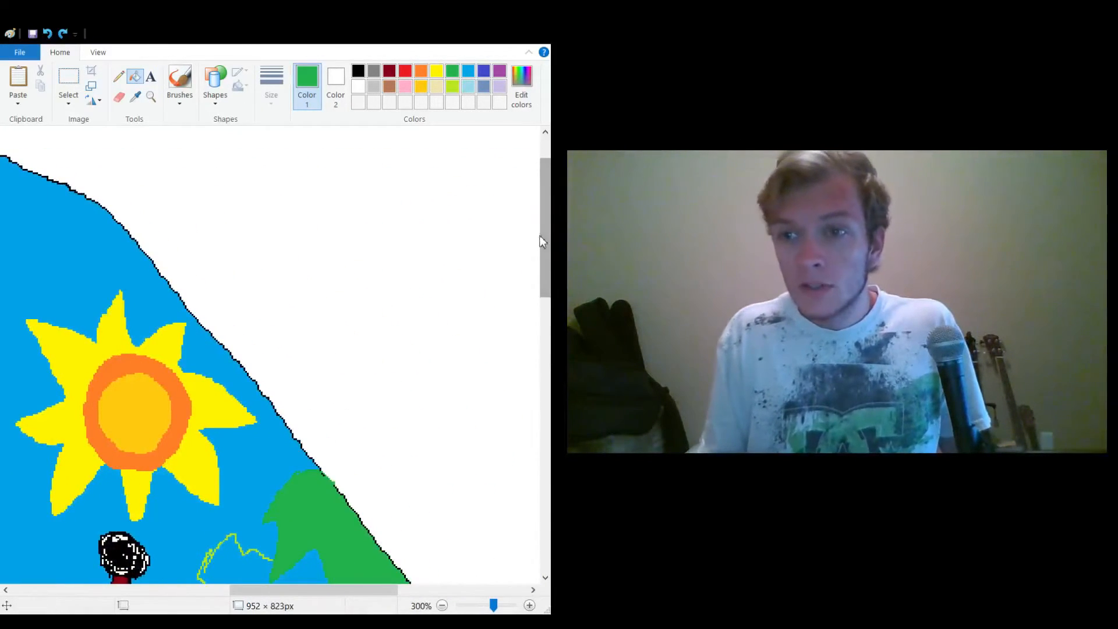
drag(542, 242, 543, 329)
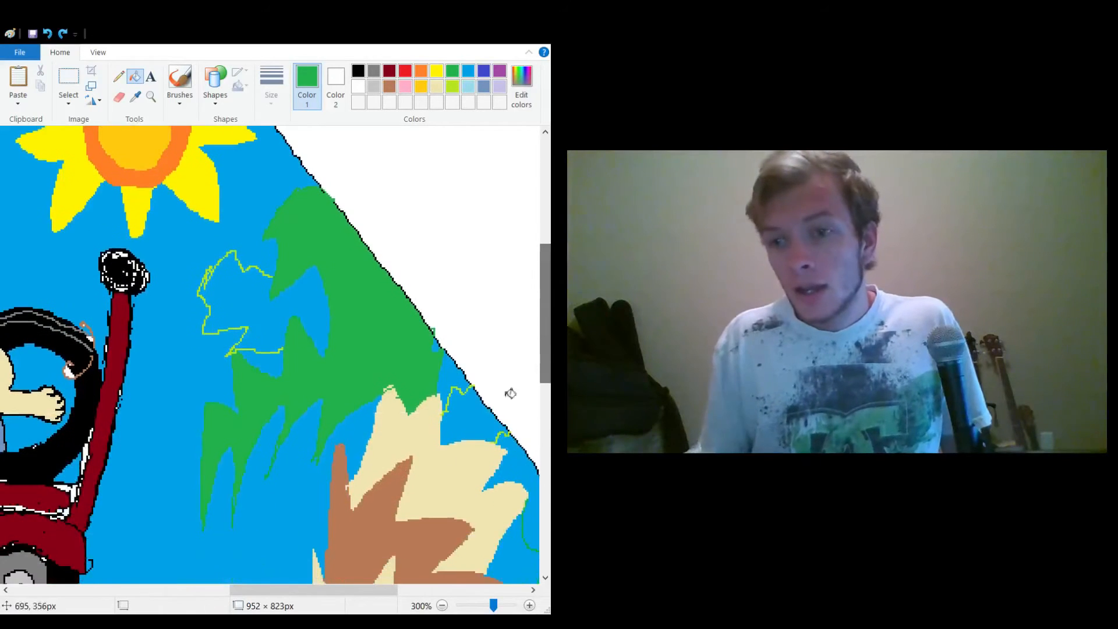
drag(276, 592, 322, 597)
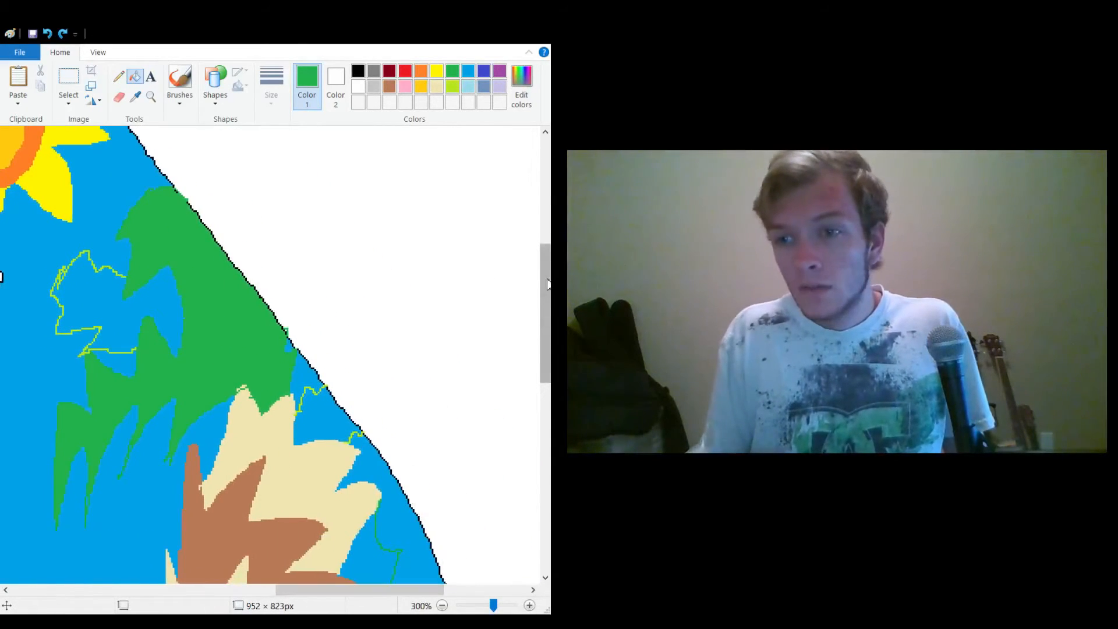
drag(547, 284, 548, 333)
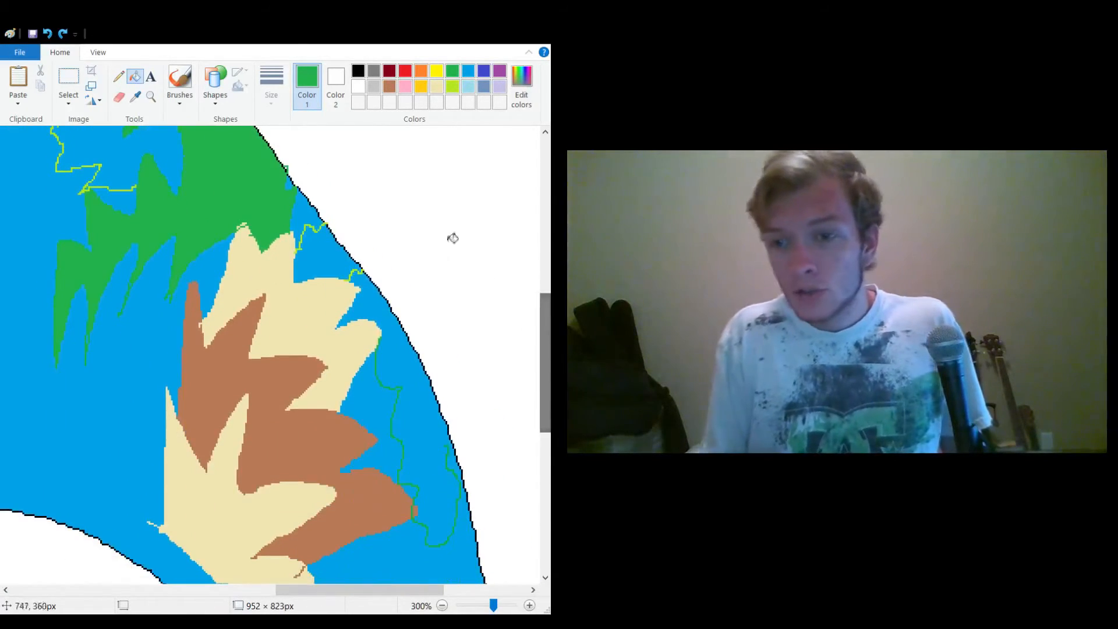
click(118, 76)
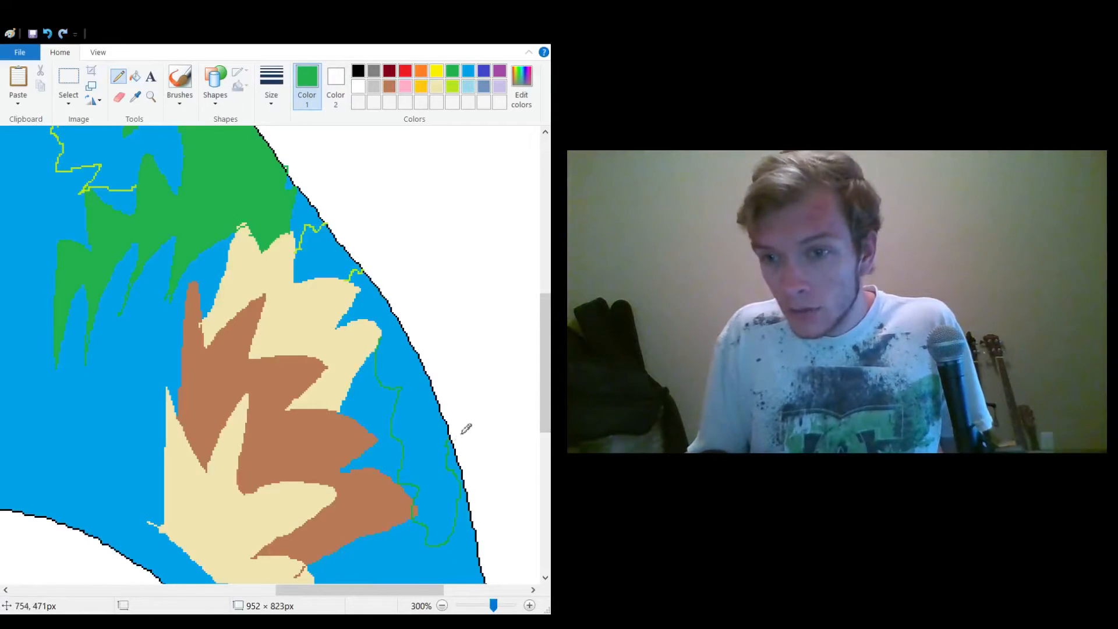
click(136, 76)
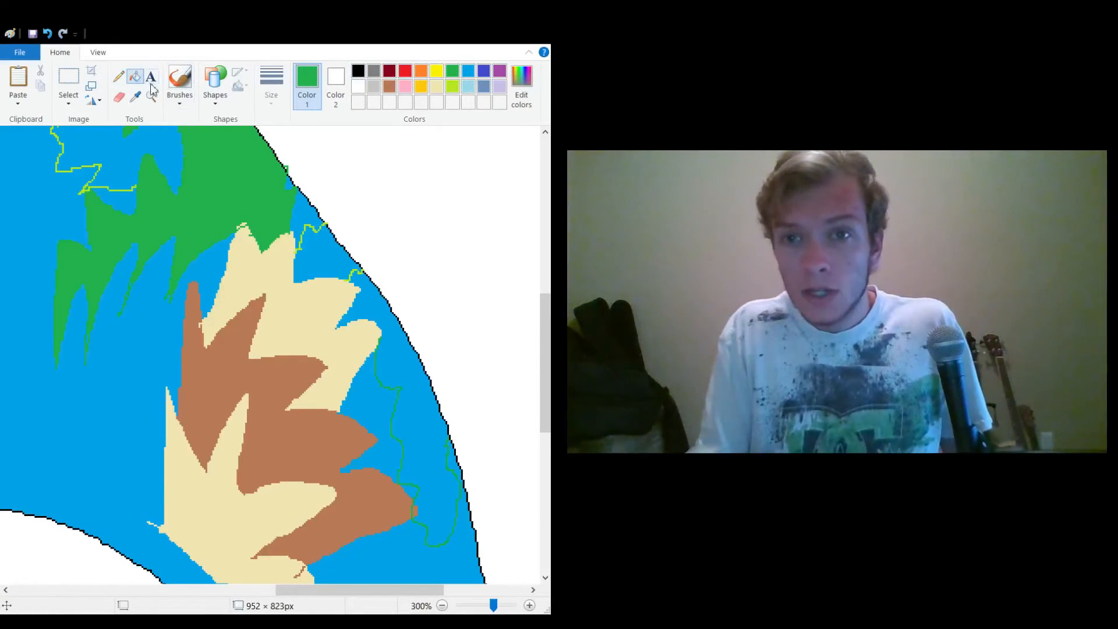
click(419, 403)
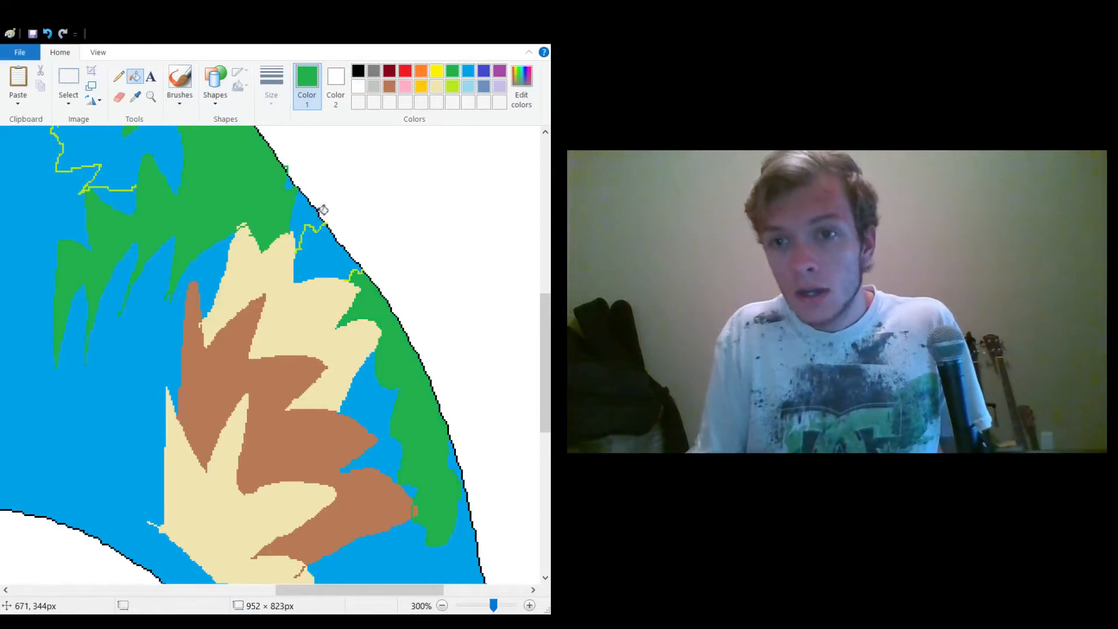
click(314, 206)
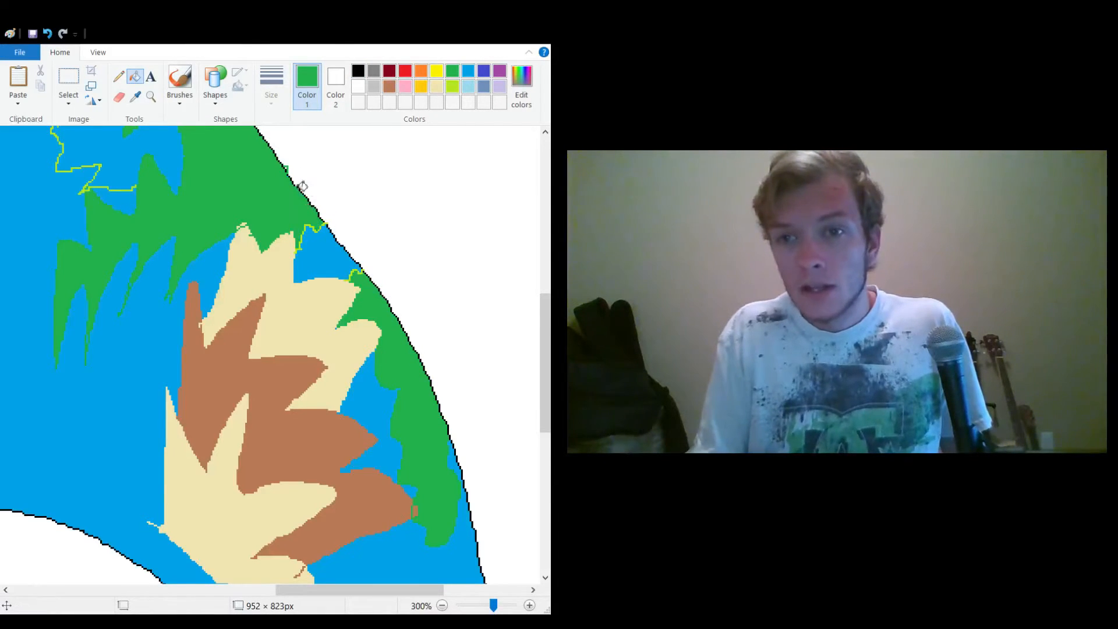
Fill the two lime-outlined patches in the foliage with lime.
click(453, 86)
click(323, 249)
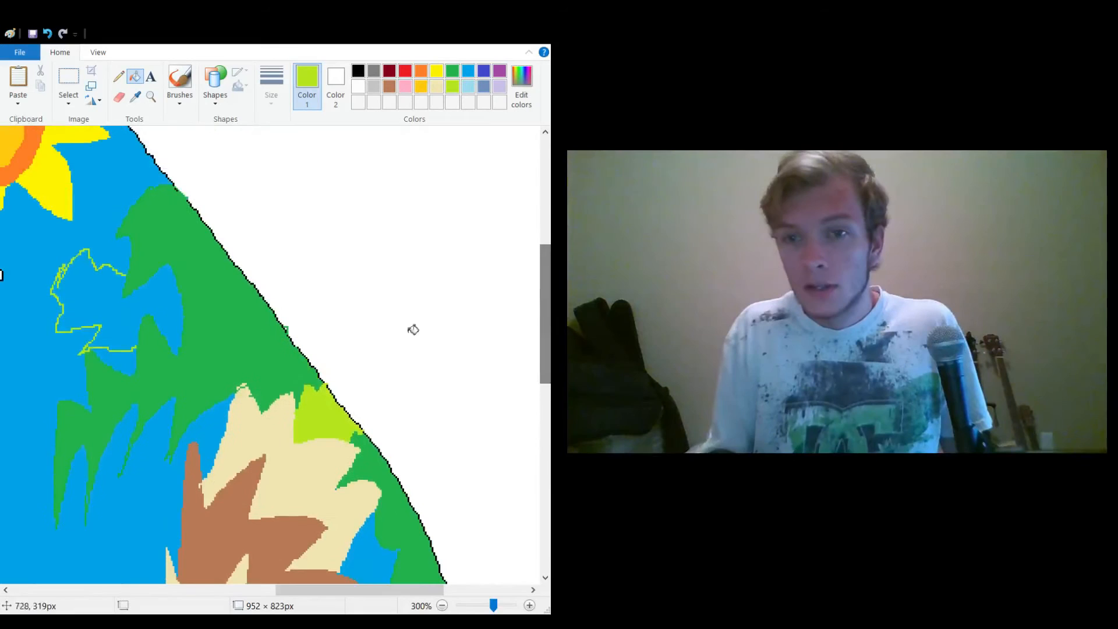
click(153, 296)
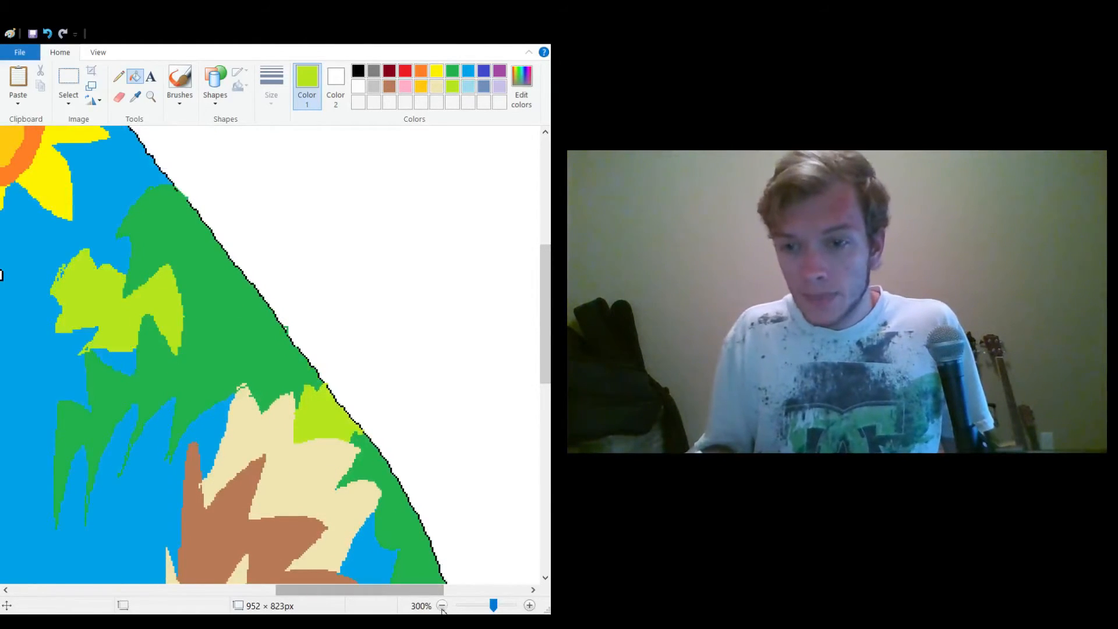
scroll(451, 580, down, 3)
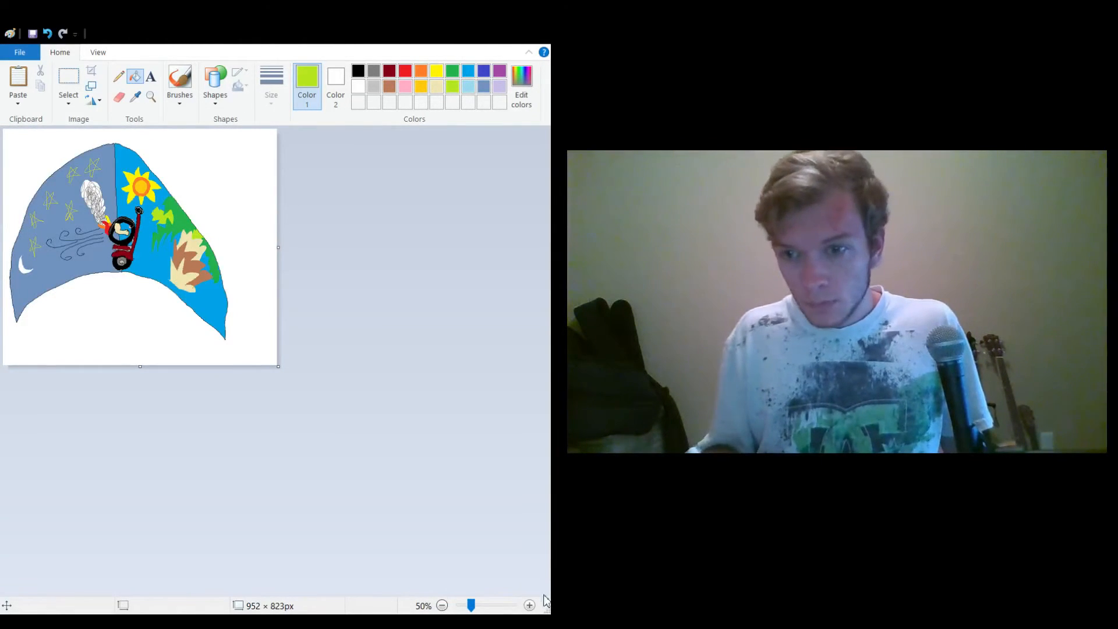
Fill the white background around the crescent with purple.
click(530, 605)
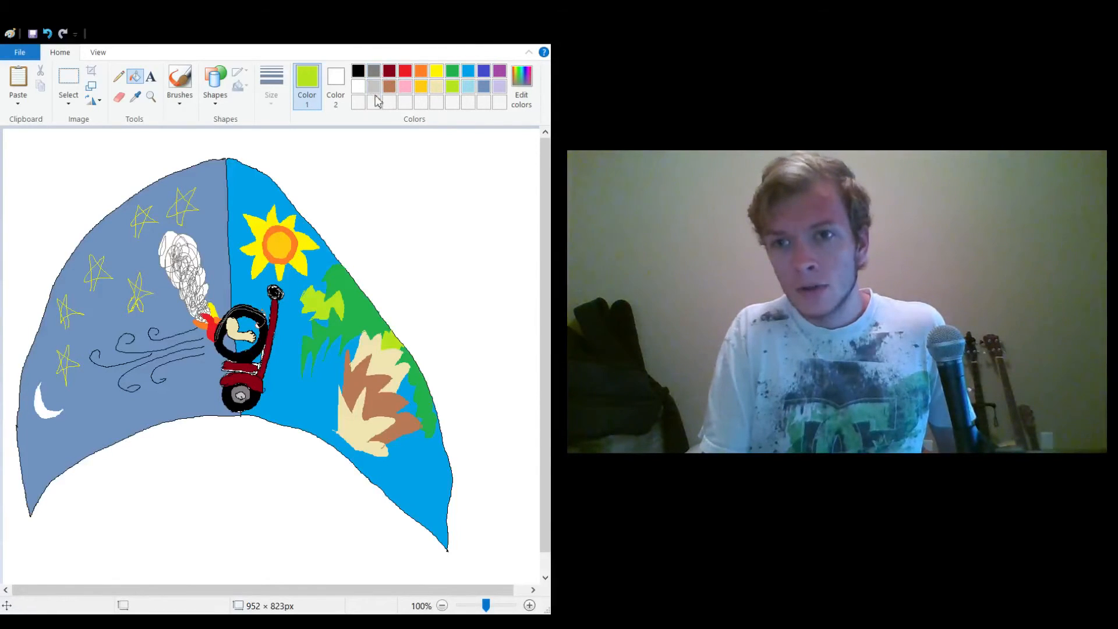
click(500, 71)
click(386, 233)
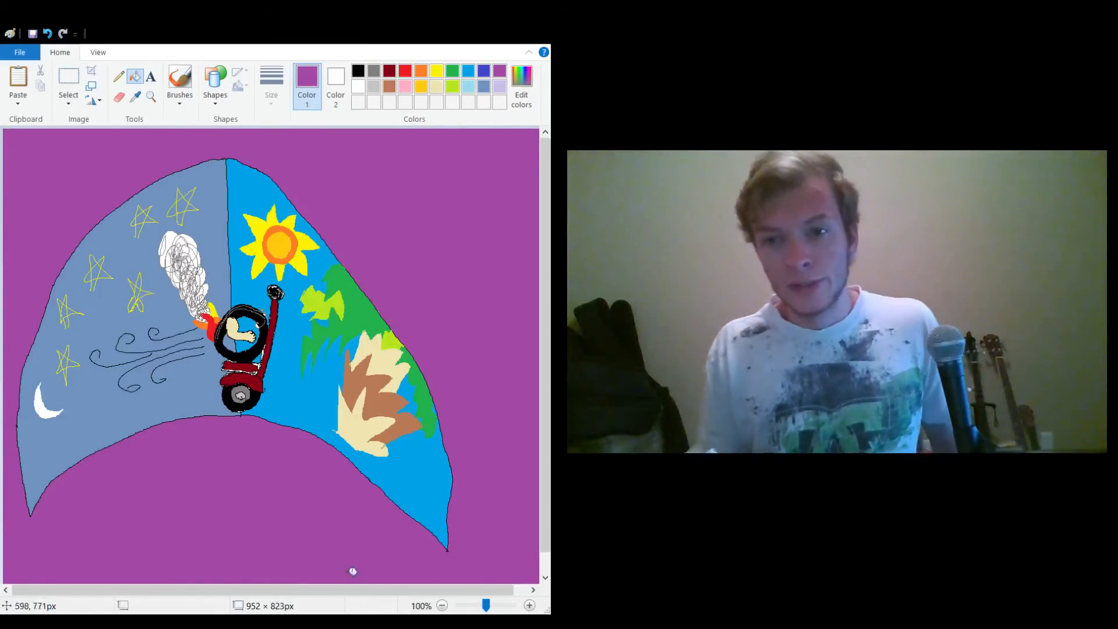
click(442, 605)
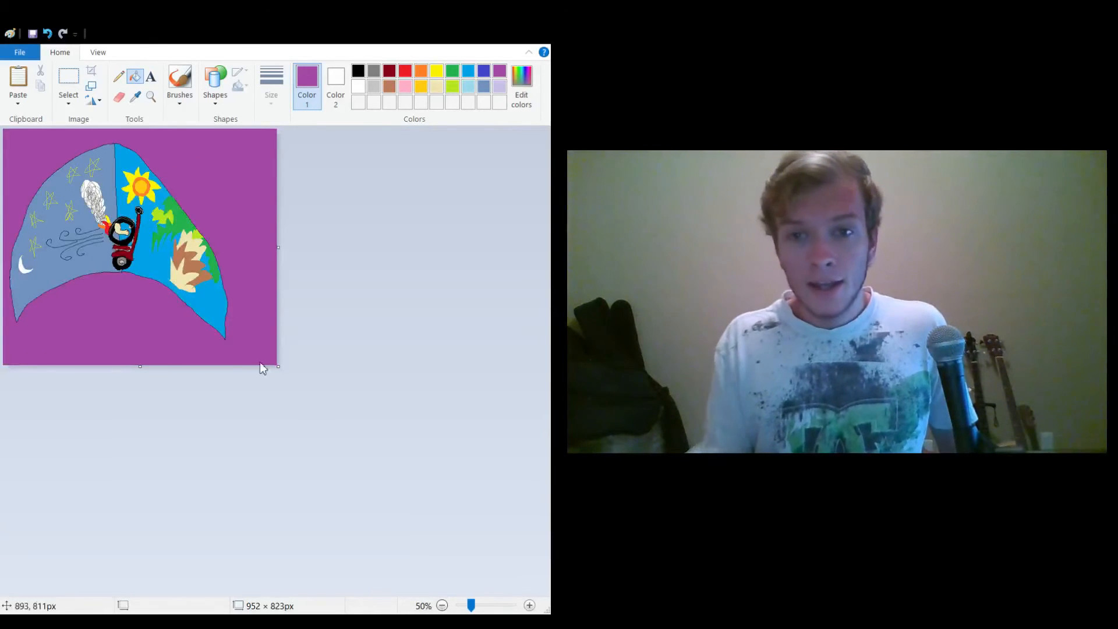